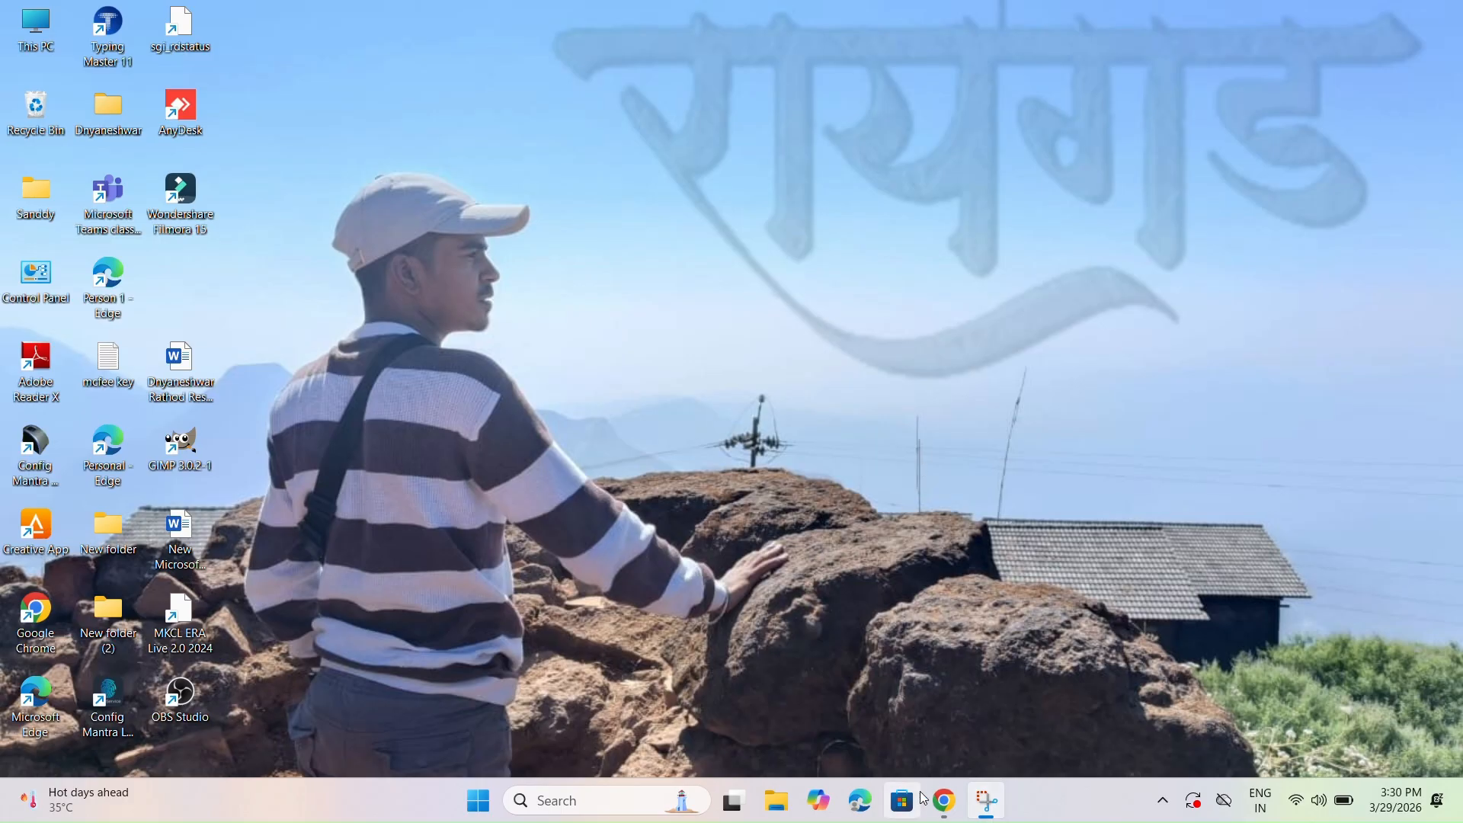
Open Chrome, search for 'esic', and open the official ESIC website from the results
{"action": "left_click", "coordinate": [944, 800]}
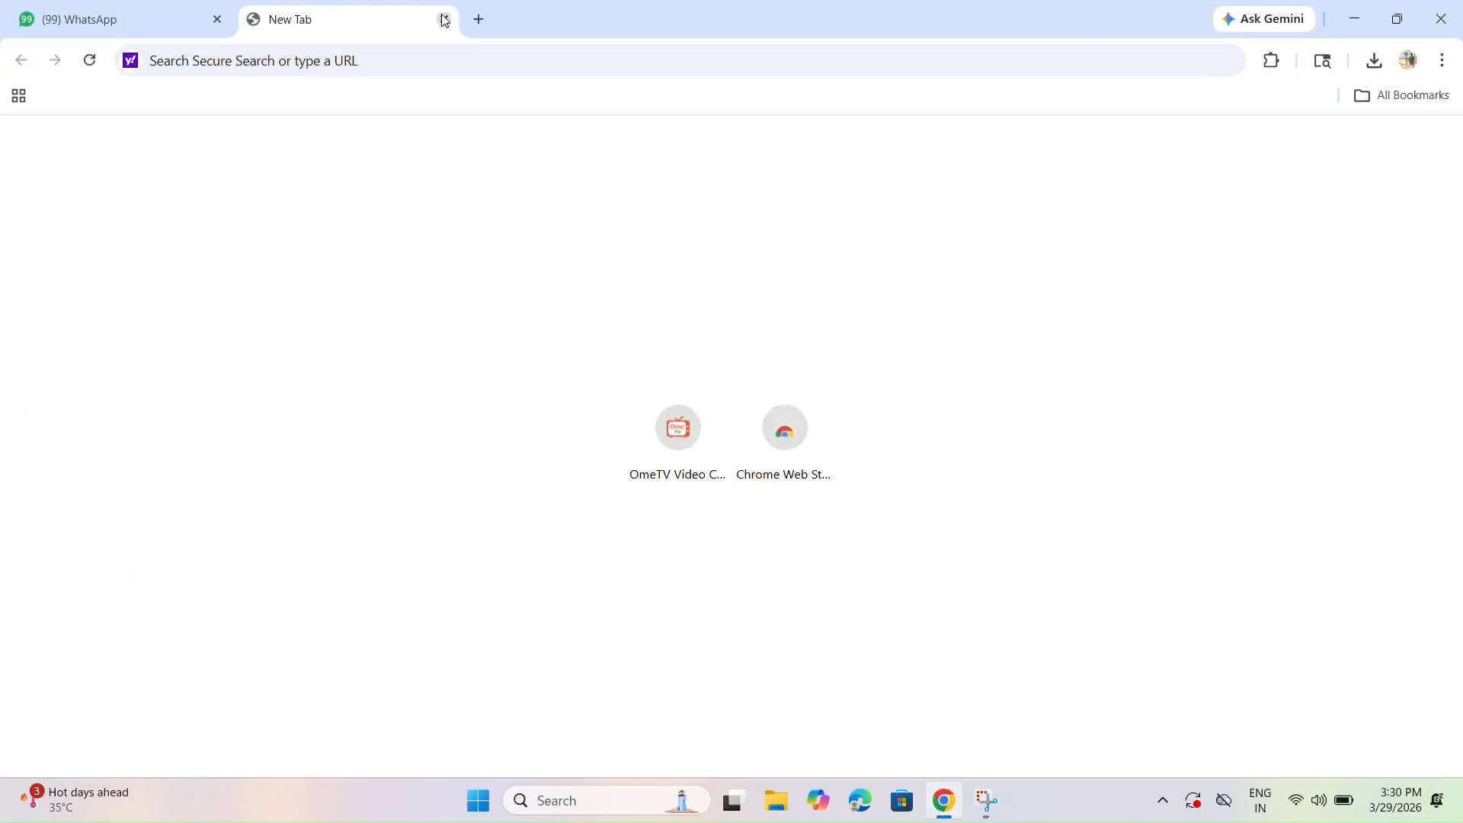
{"action": "left_click", "coordinate": [353, 58]}
{"action": "type", "text": "esic"}
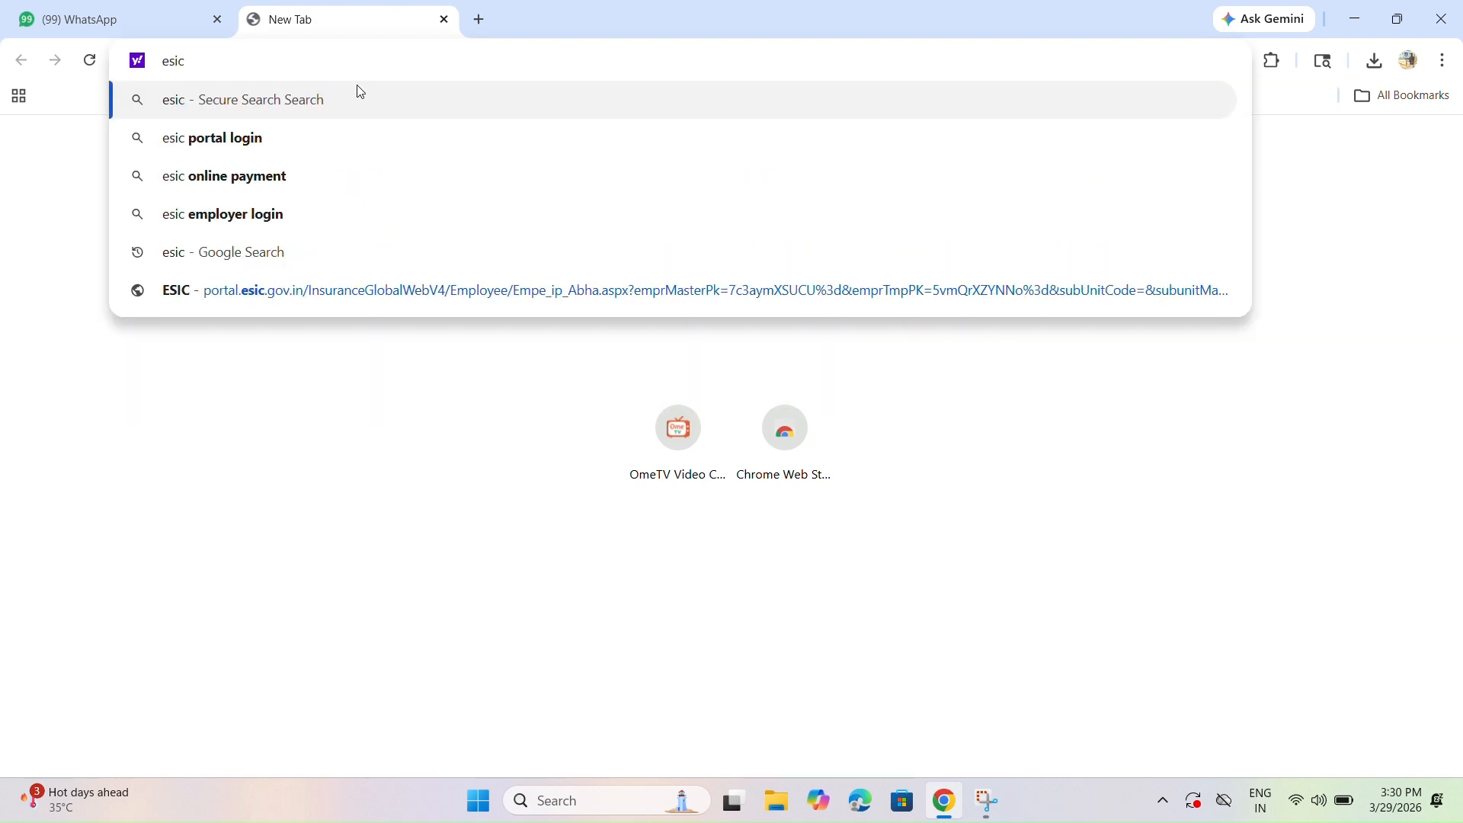
{"action": "key", "text": "Return"}
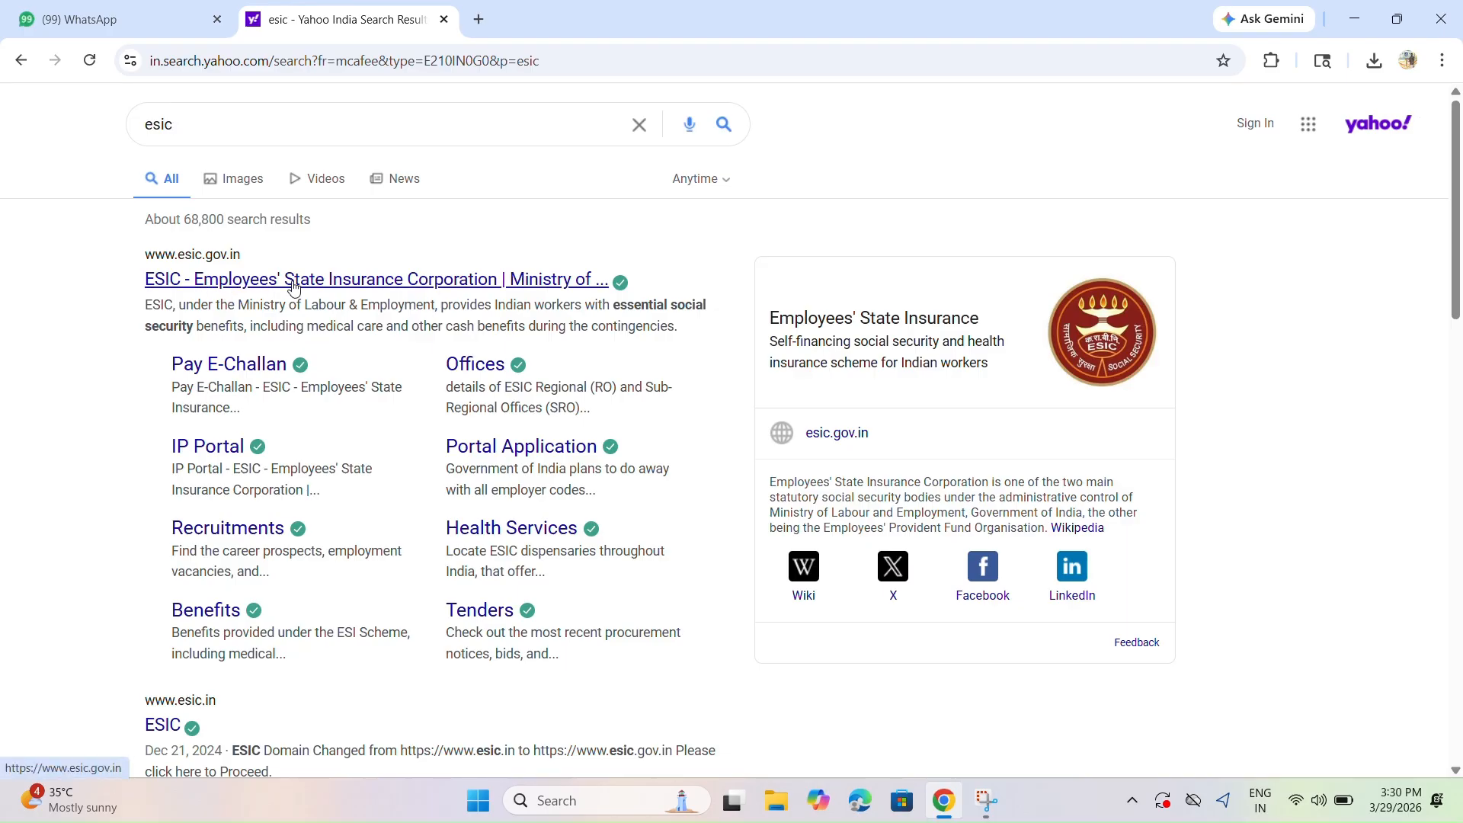
{"action": "left_click", "coordinate": [396, 288]}
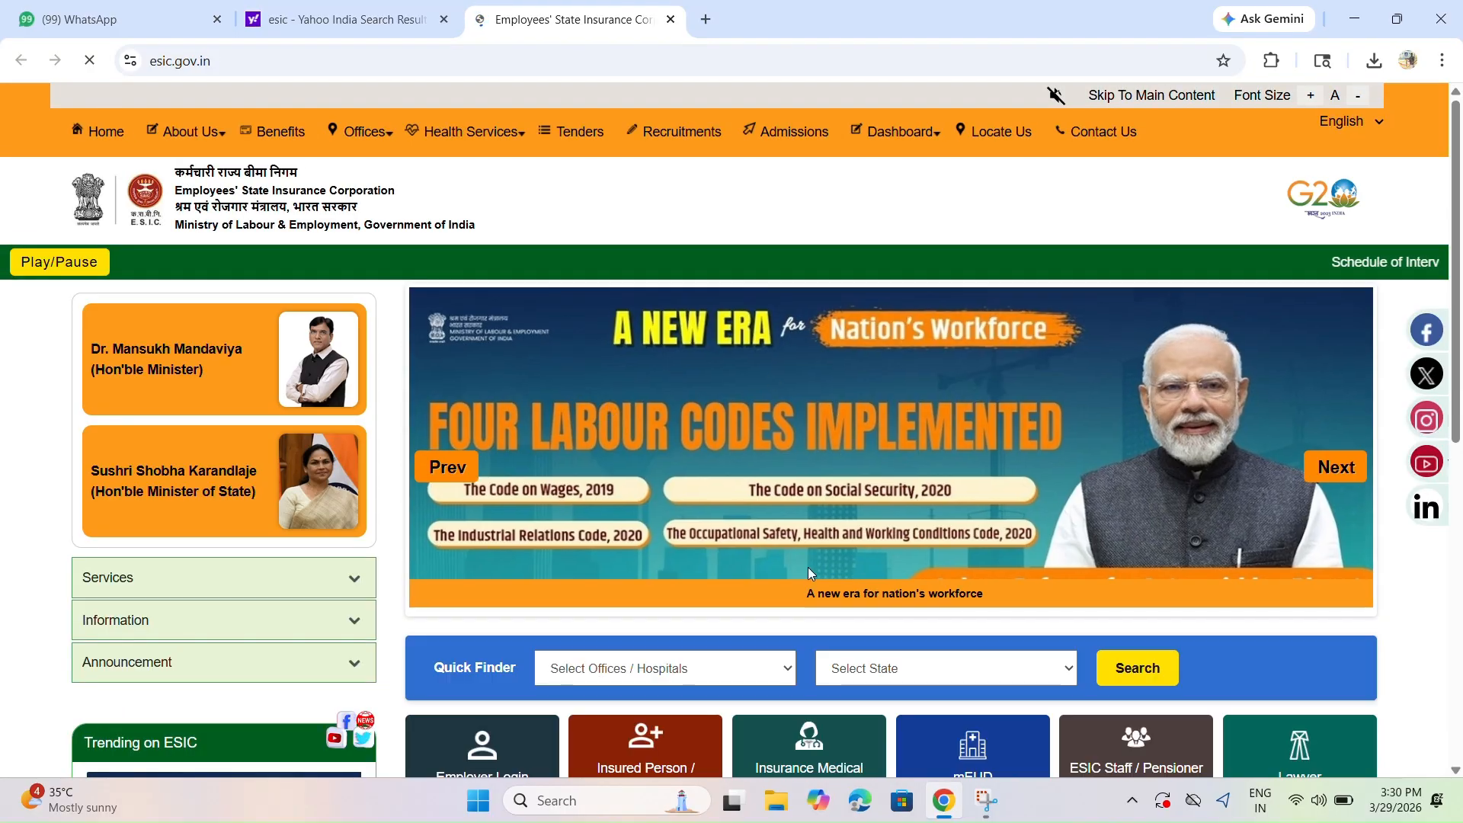
Go to Employer Login from the ESIC home page and confirm the redirect
{"action": "scroll", "coordinate": [808, 566], "scroll_direction": "down", "scroll_amount": 3}
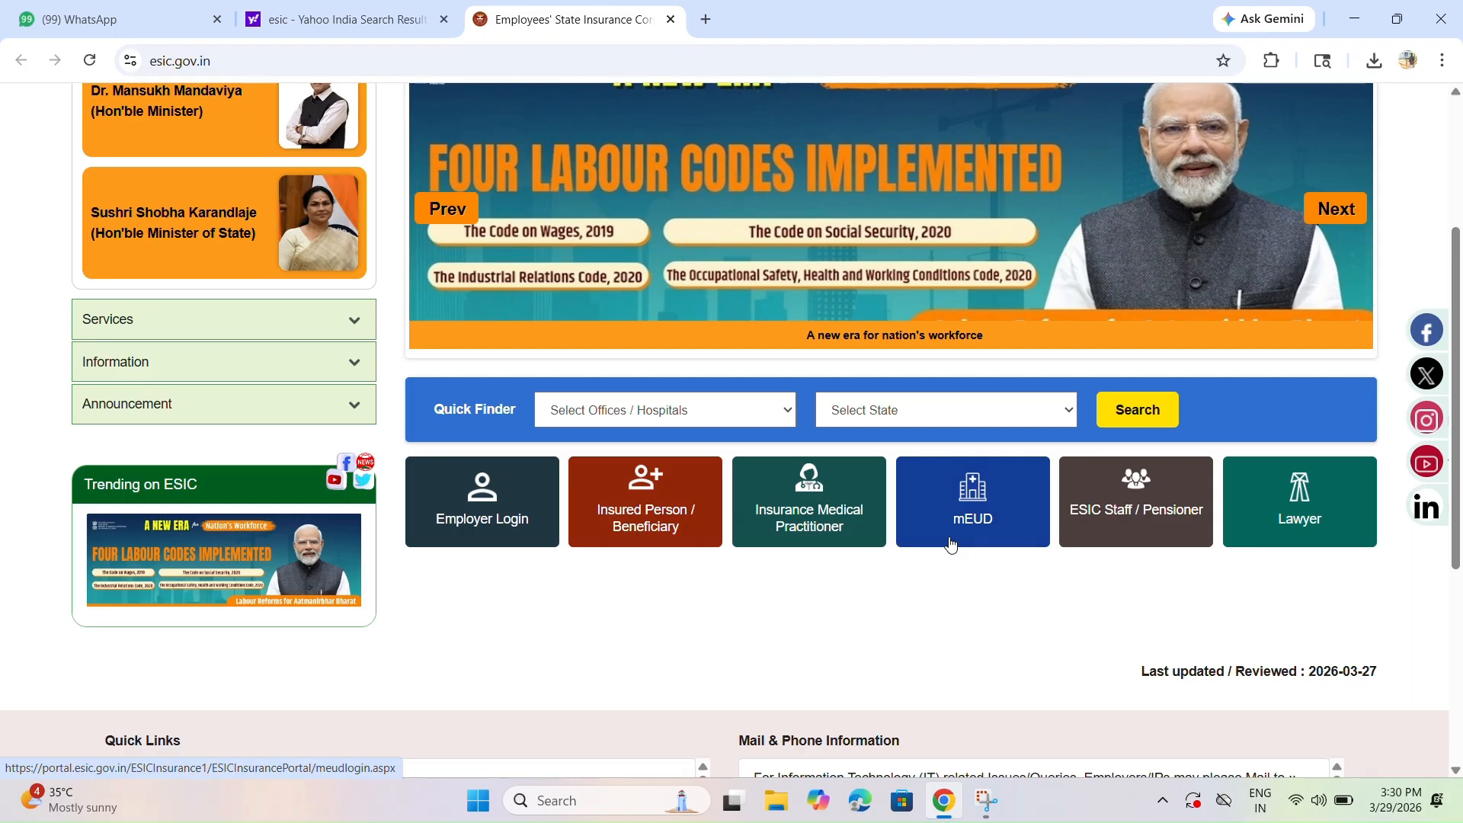
{"action": "left_click", "coordinate": [495, 532]}
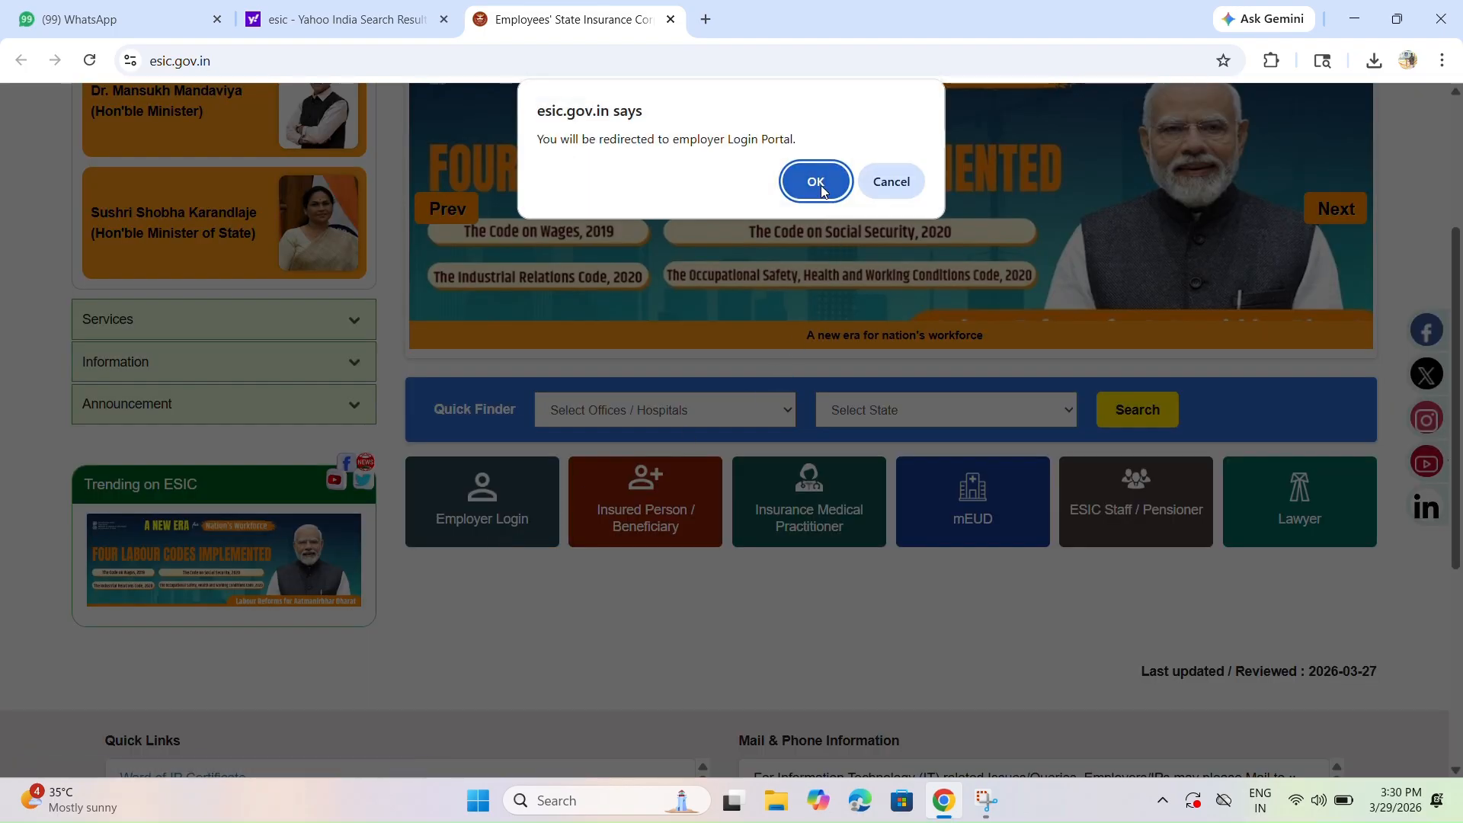
{"action": "left_click", "coordinate": [817, 182]}
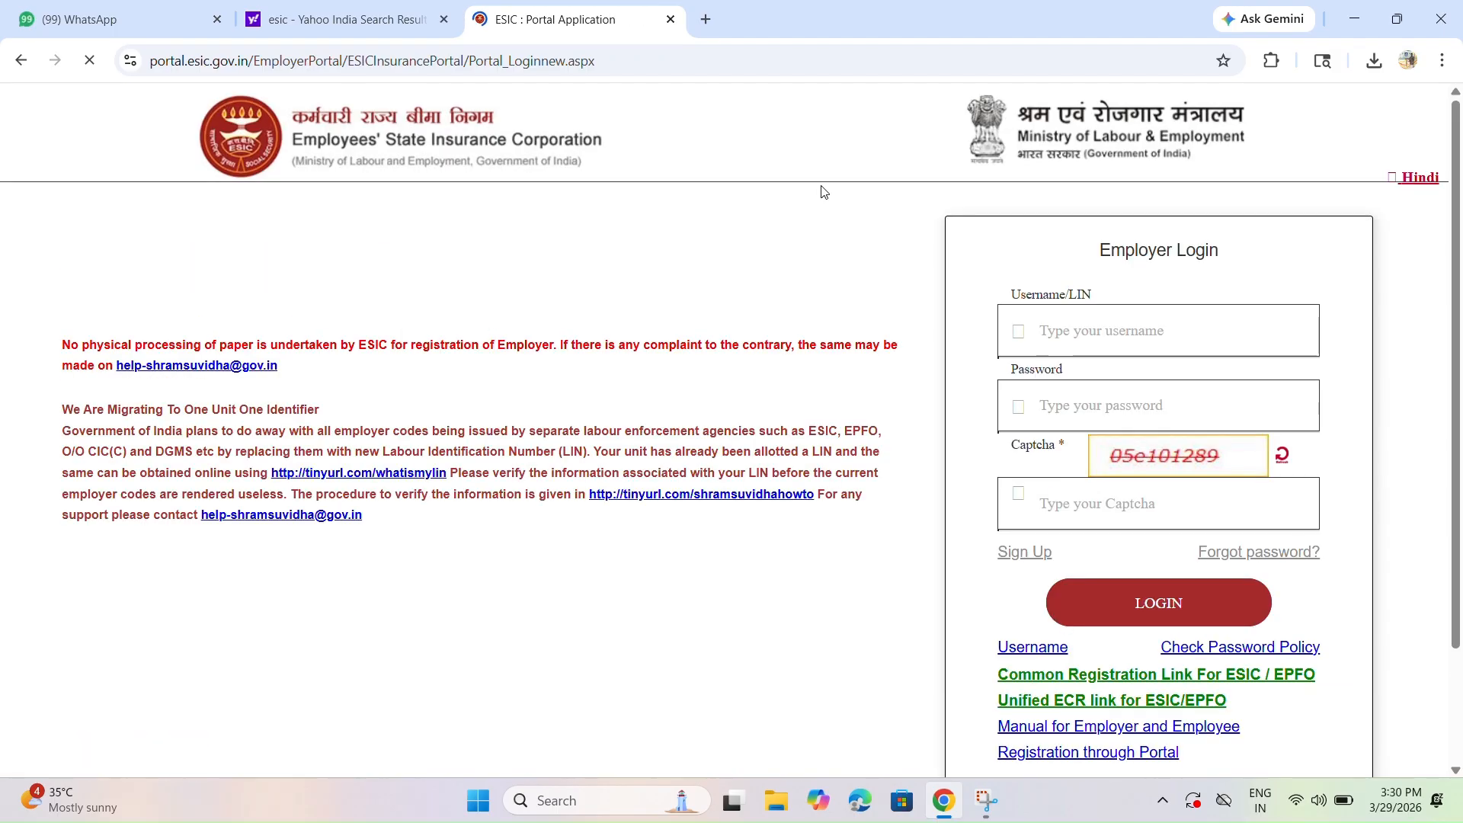
Enter the employer username, password and captcha, and log in
{"action": "left_click", "coordinate": [1193, 344]}
{"action": "left_click", "coordinate": [1047, 399]}
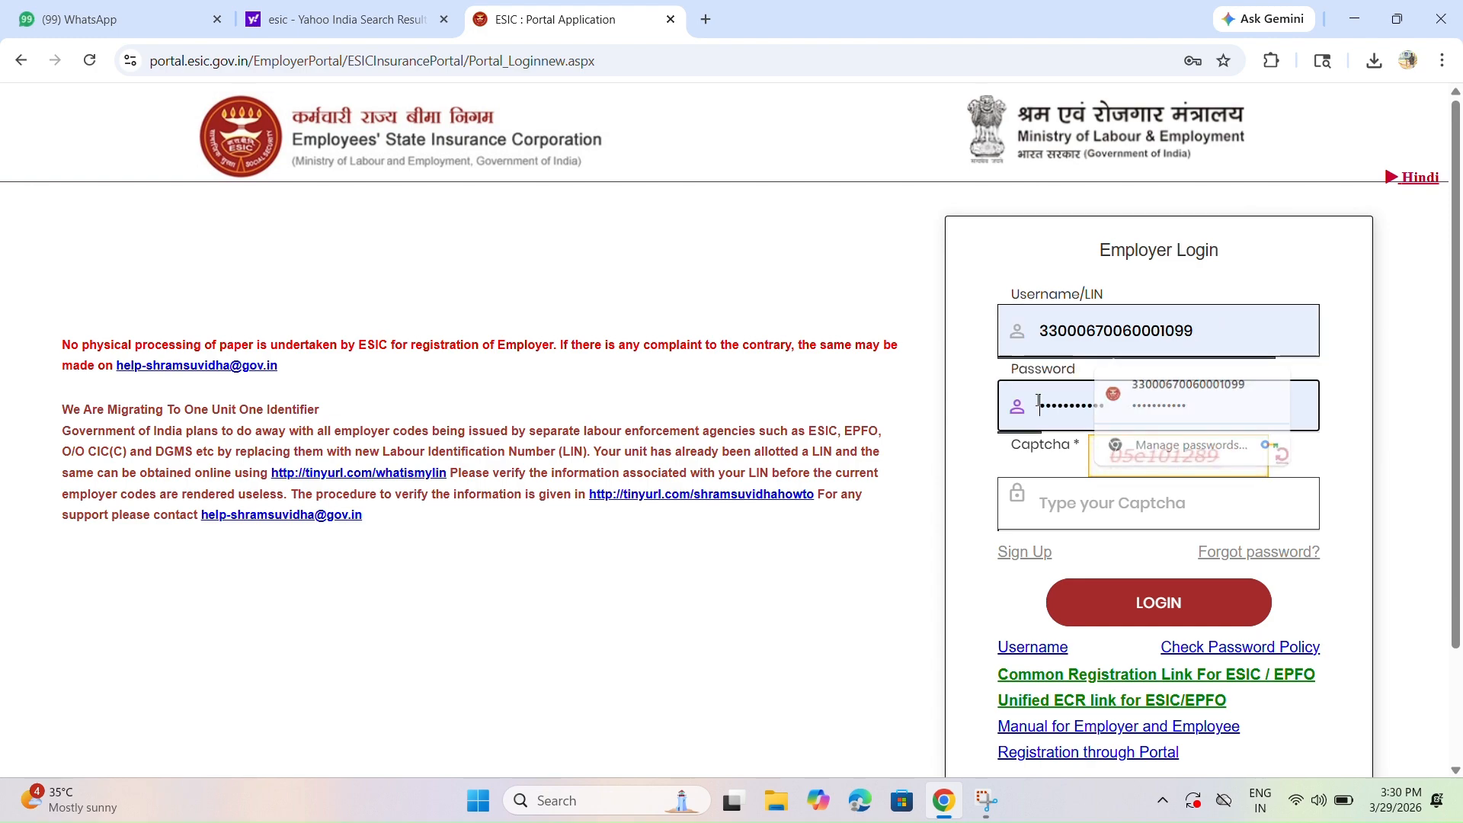
{"action": "left_click", "coordinate": [1104, 516]}
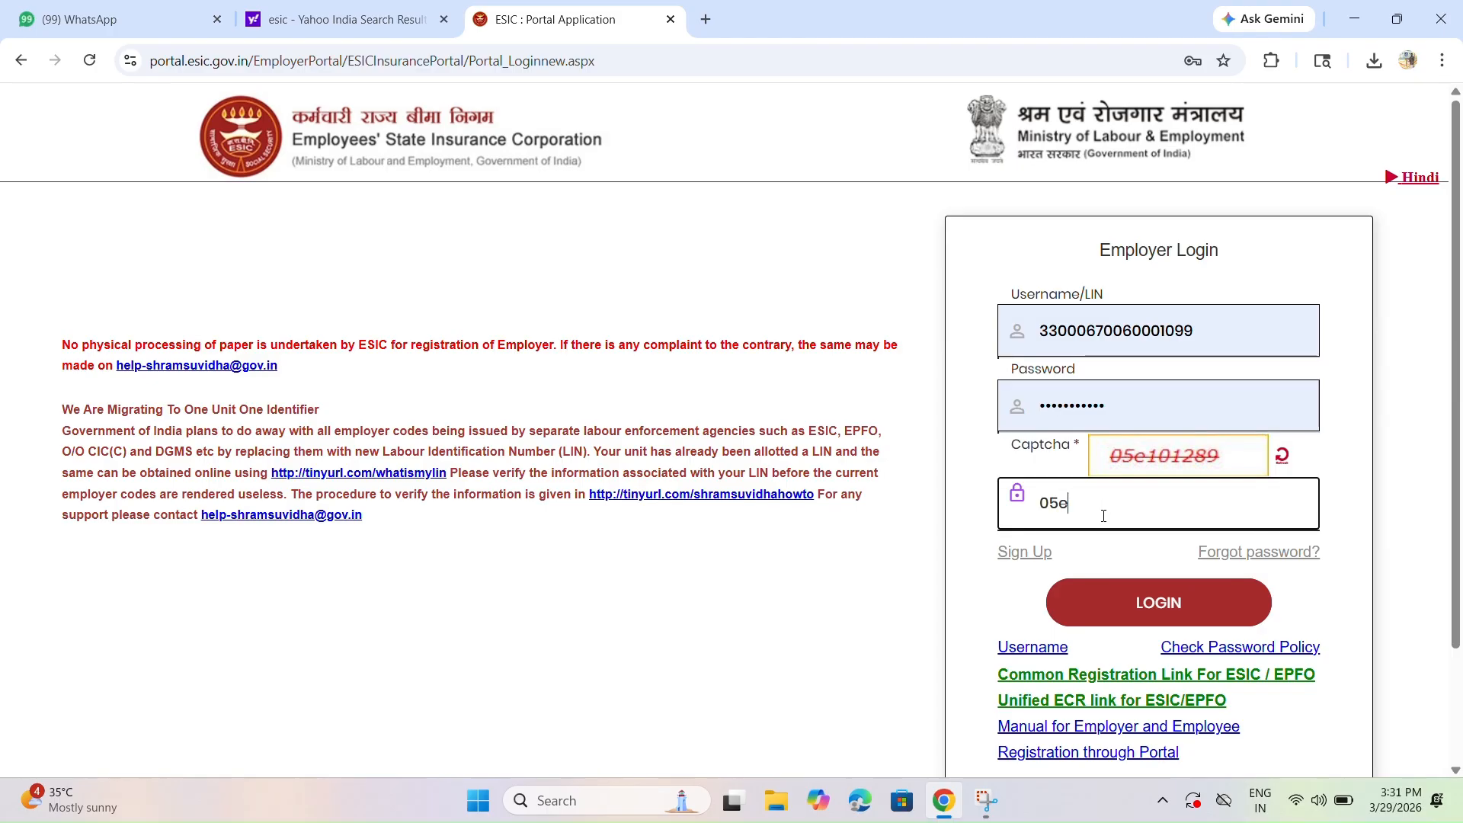
{"action": "left_click", "coordinate": [1208, 621]}
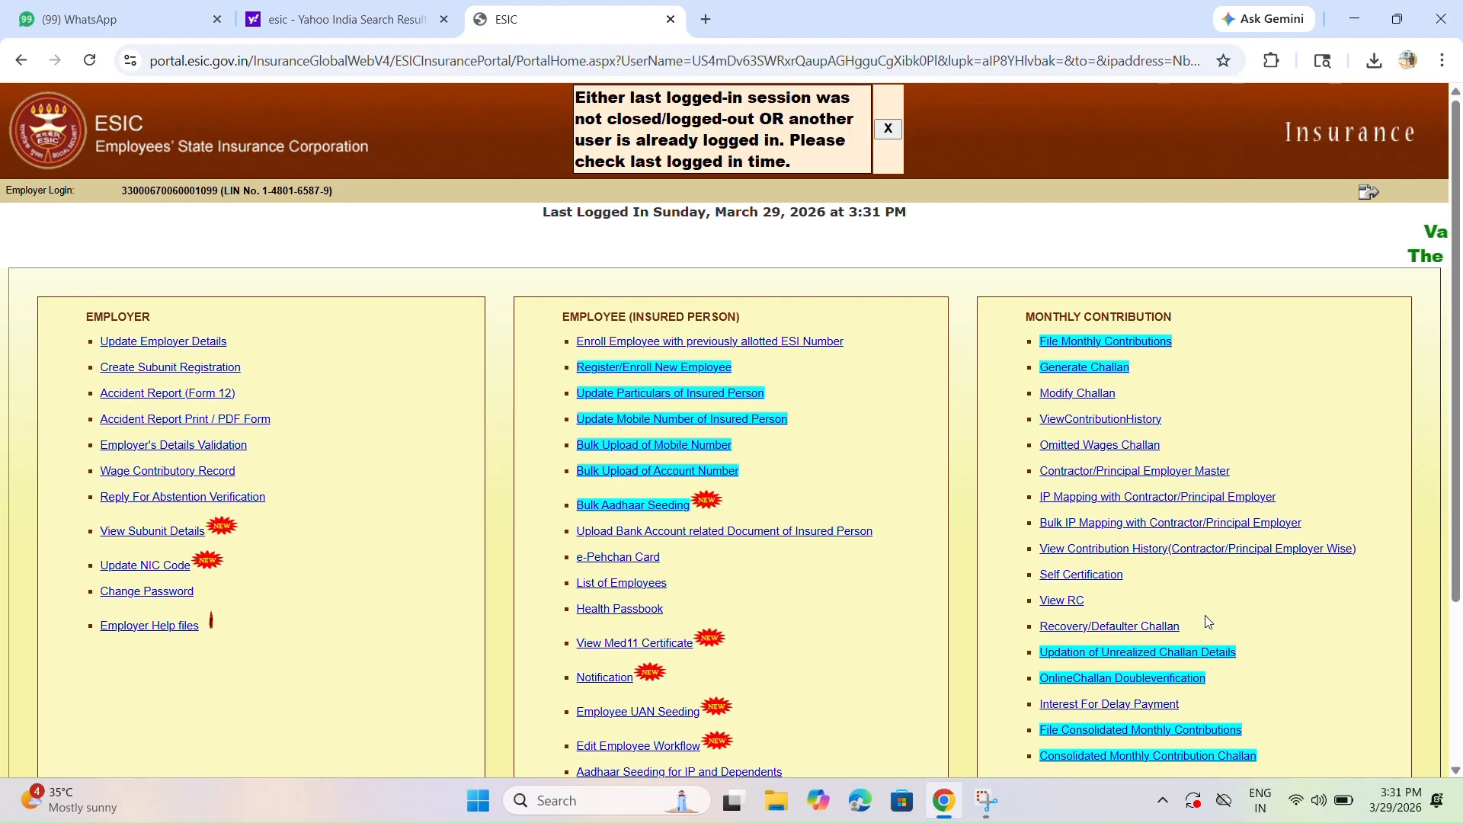
Dismiss the session, Aadhaar and employer notices, then choose to register a new employee
{"action": "left_click", "coordinate": [886, 126]}
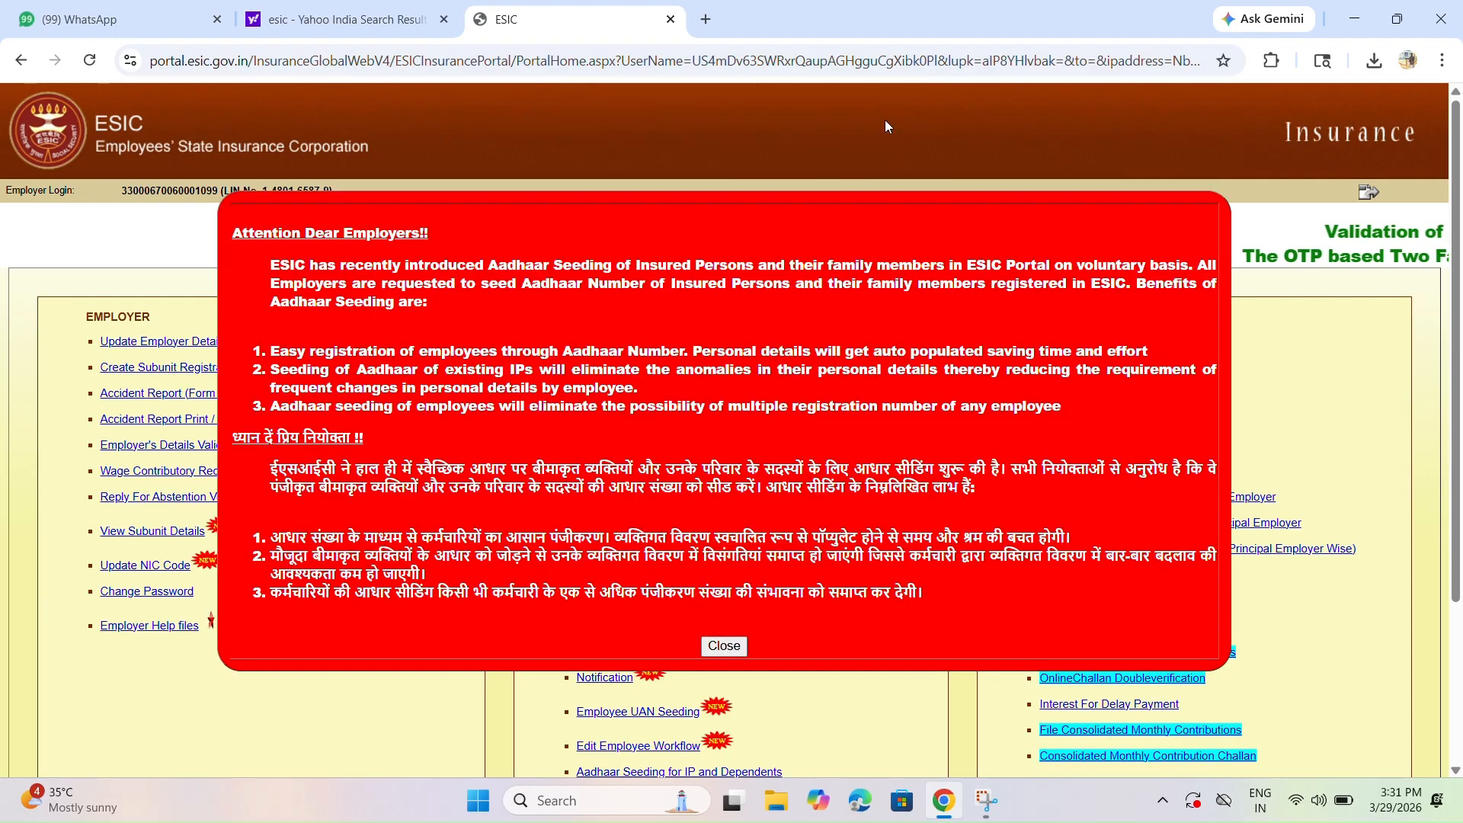
{"action": "left_click", "coordinate": [716, 647]}
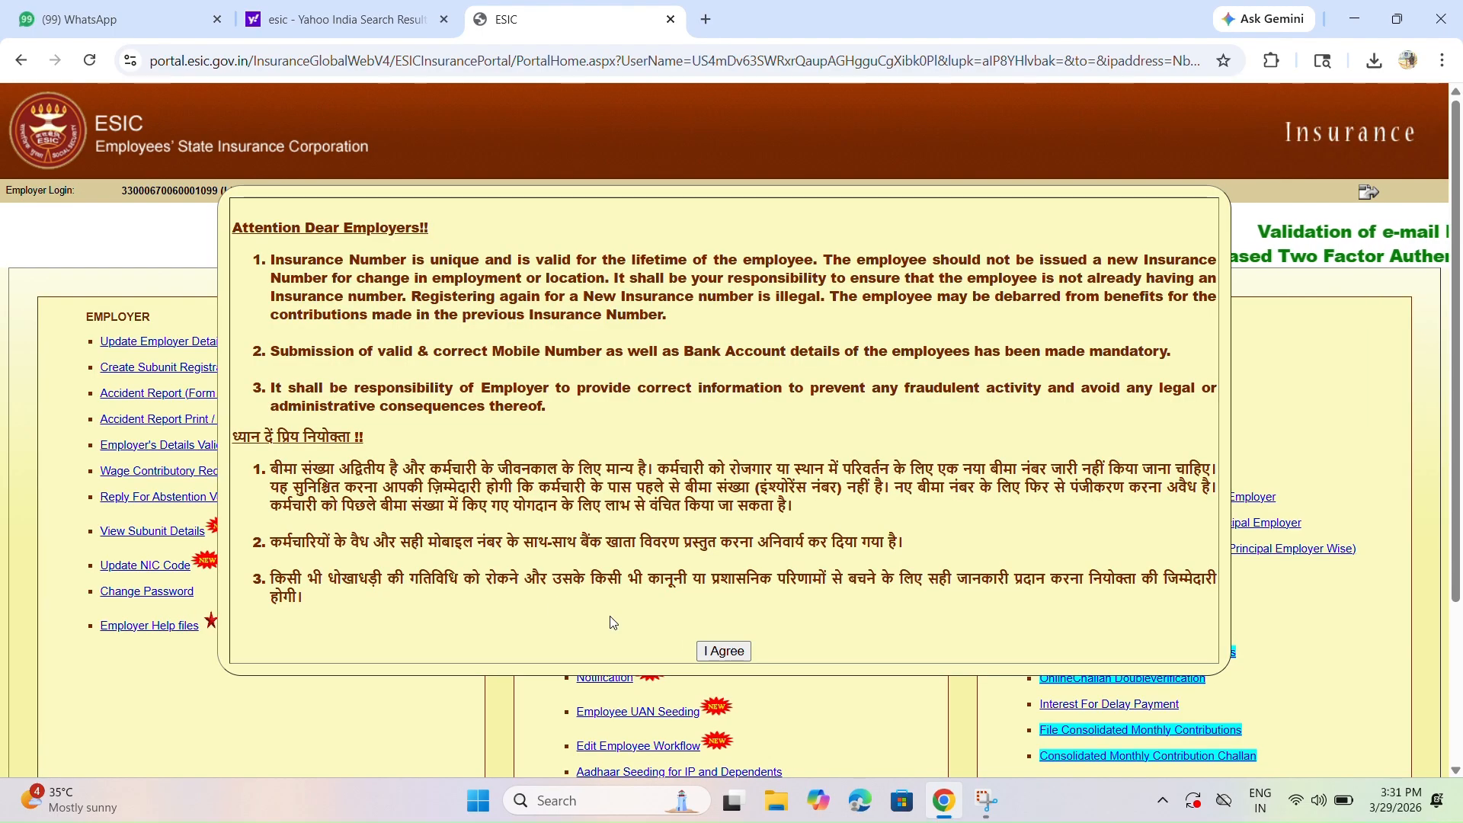
{"action": "left_click", "coordinate": [722, 654]}
{"action": "left_click", "coordinate": [718, 661]}
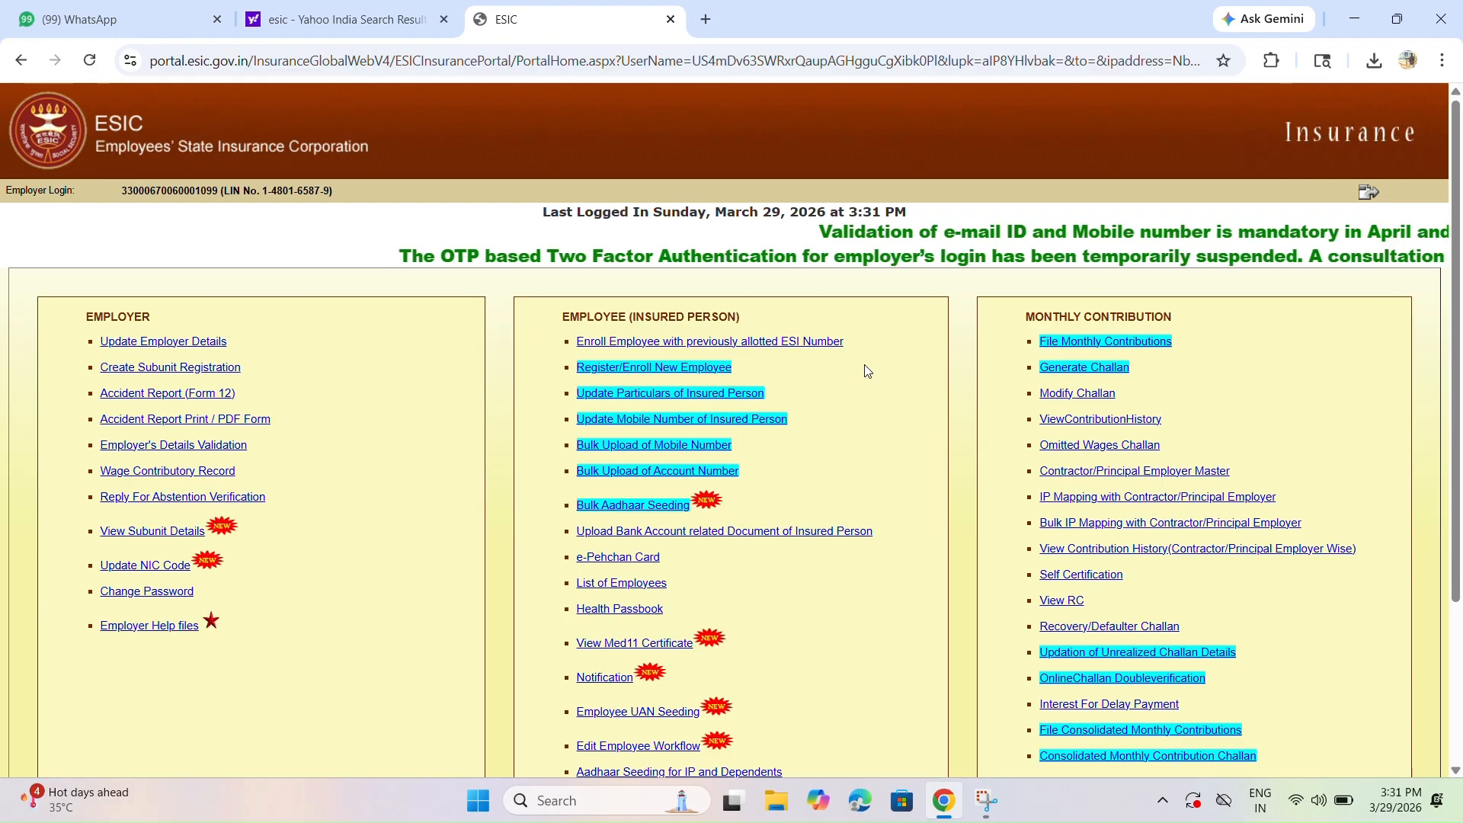
{"action": "left_click", "coordinate": [691, 369]}
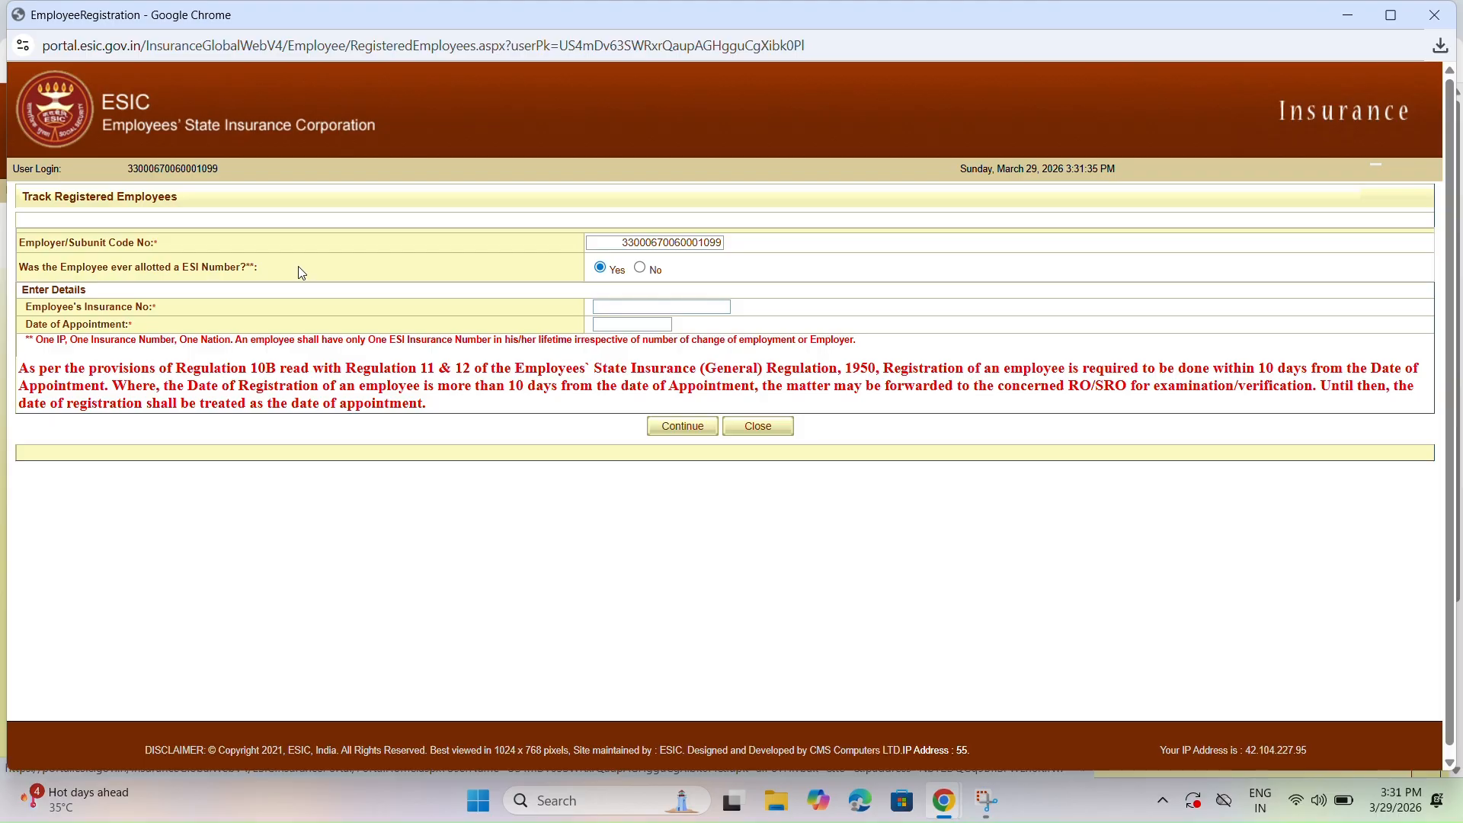
Answer No to a prior ESI number, enter and validate the employee's mobile number, and continue
{"action": "left_click", "coordinate": [638, 268]}
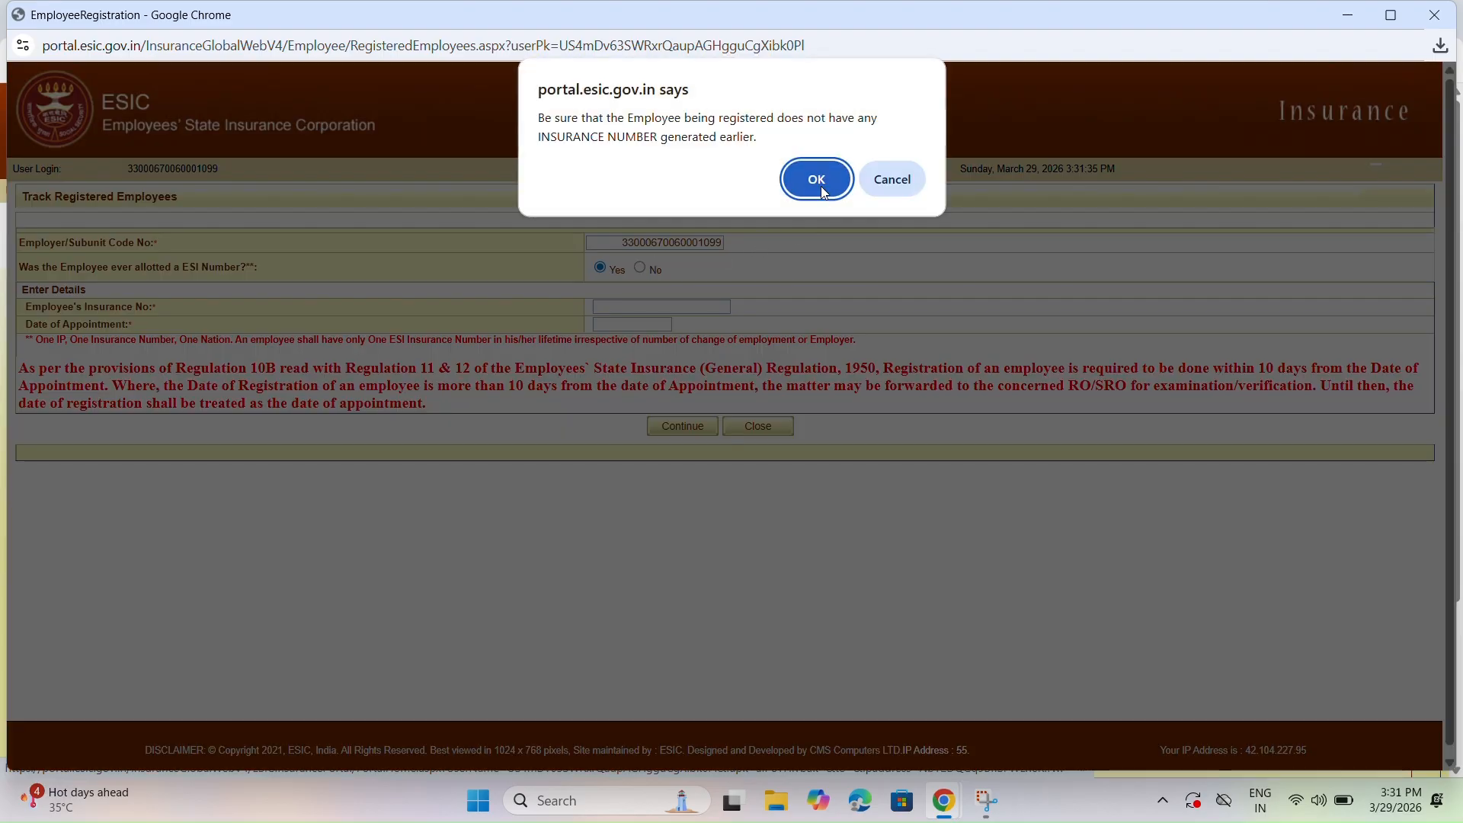
{"action": "left_click", "coordinate": [816, 180]}
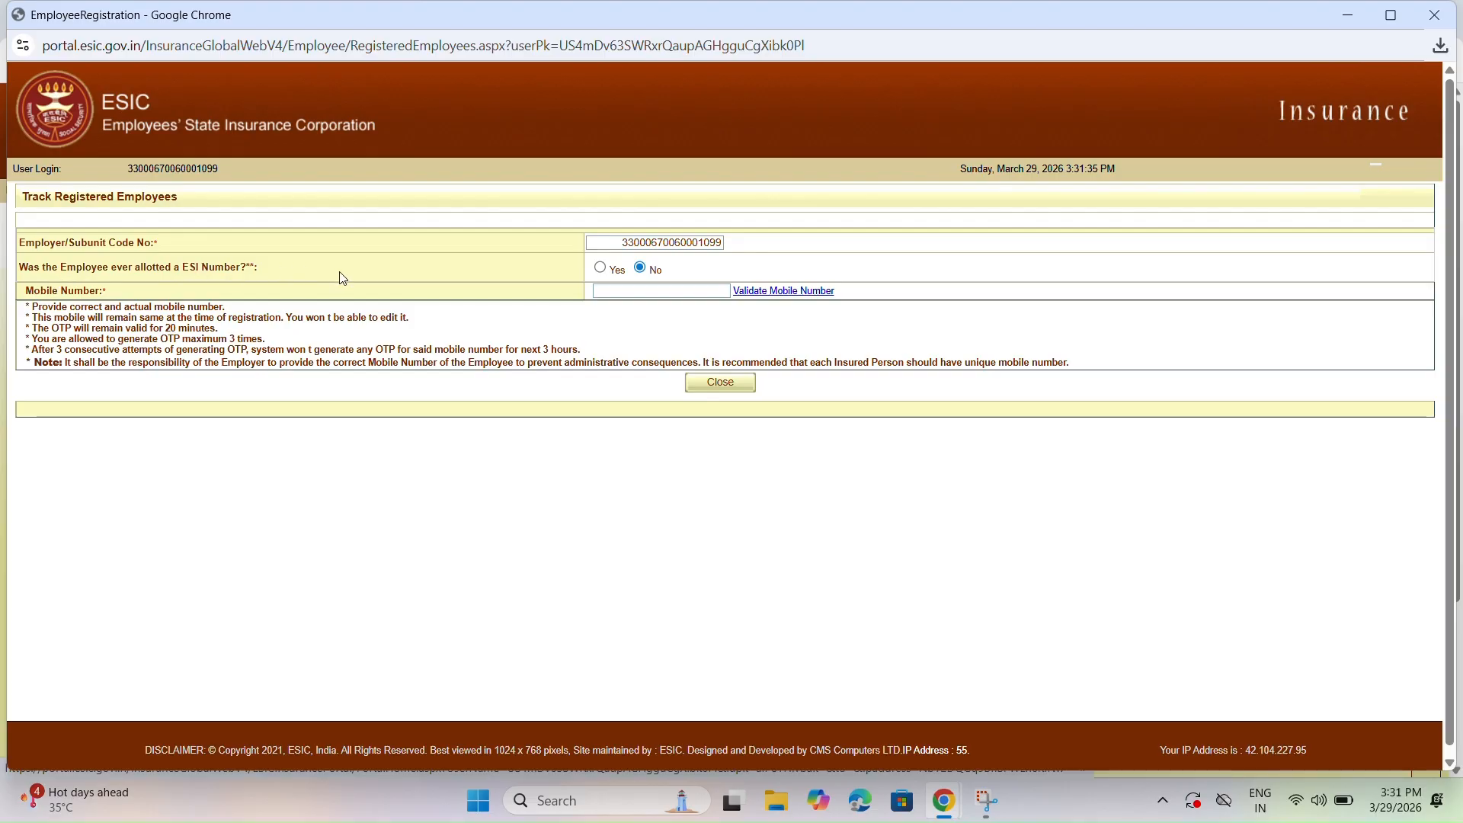
{"action": "left_click", "coordinate": [662, 287]}
{"action": "type", "text": "746389"}
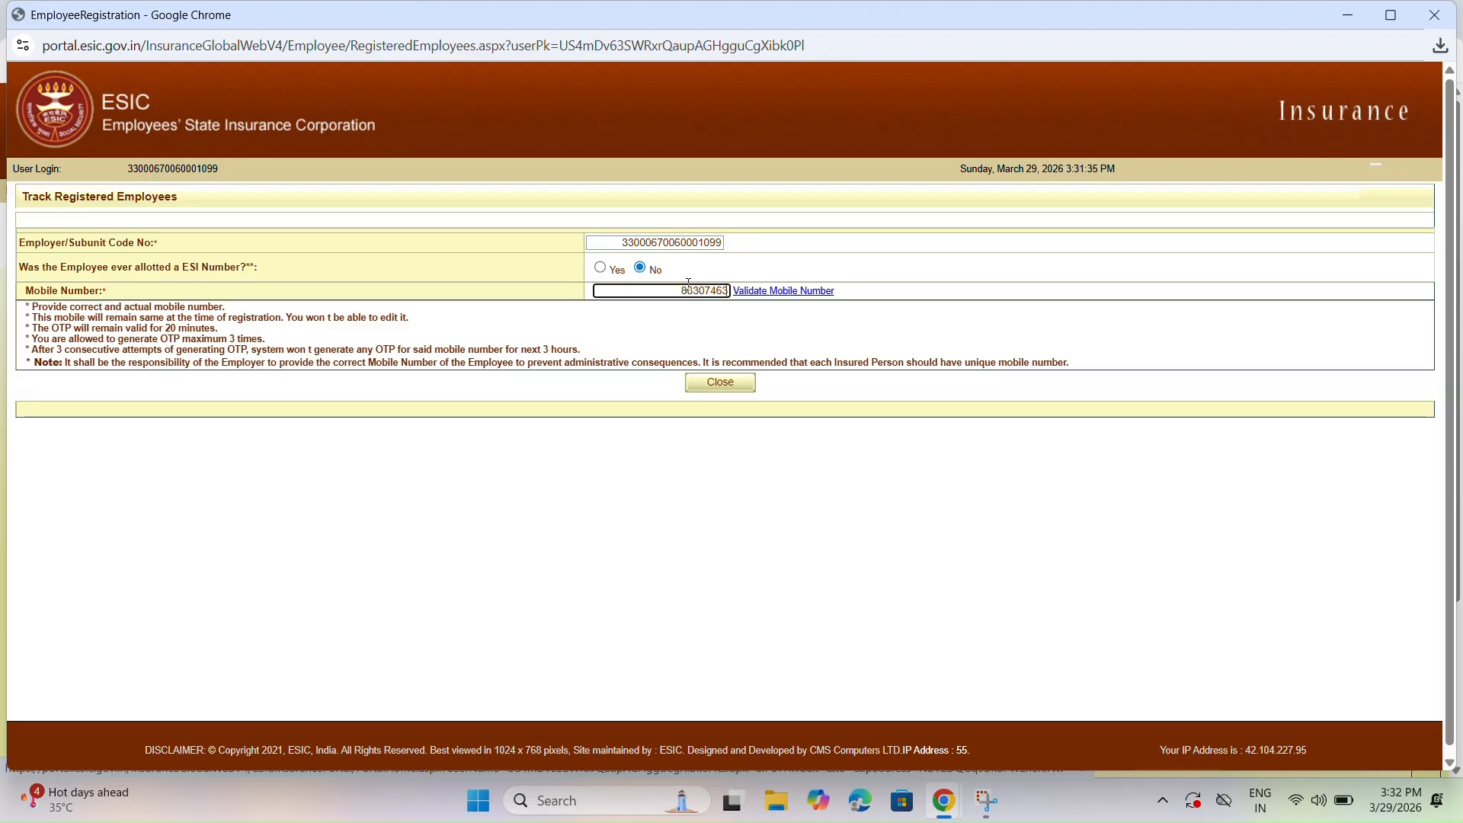
{"action": "left_click", "coordinate": [784, 294]}
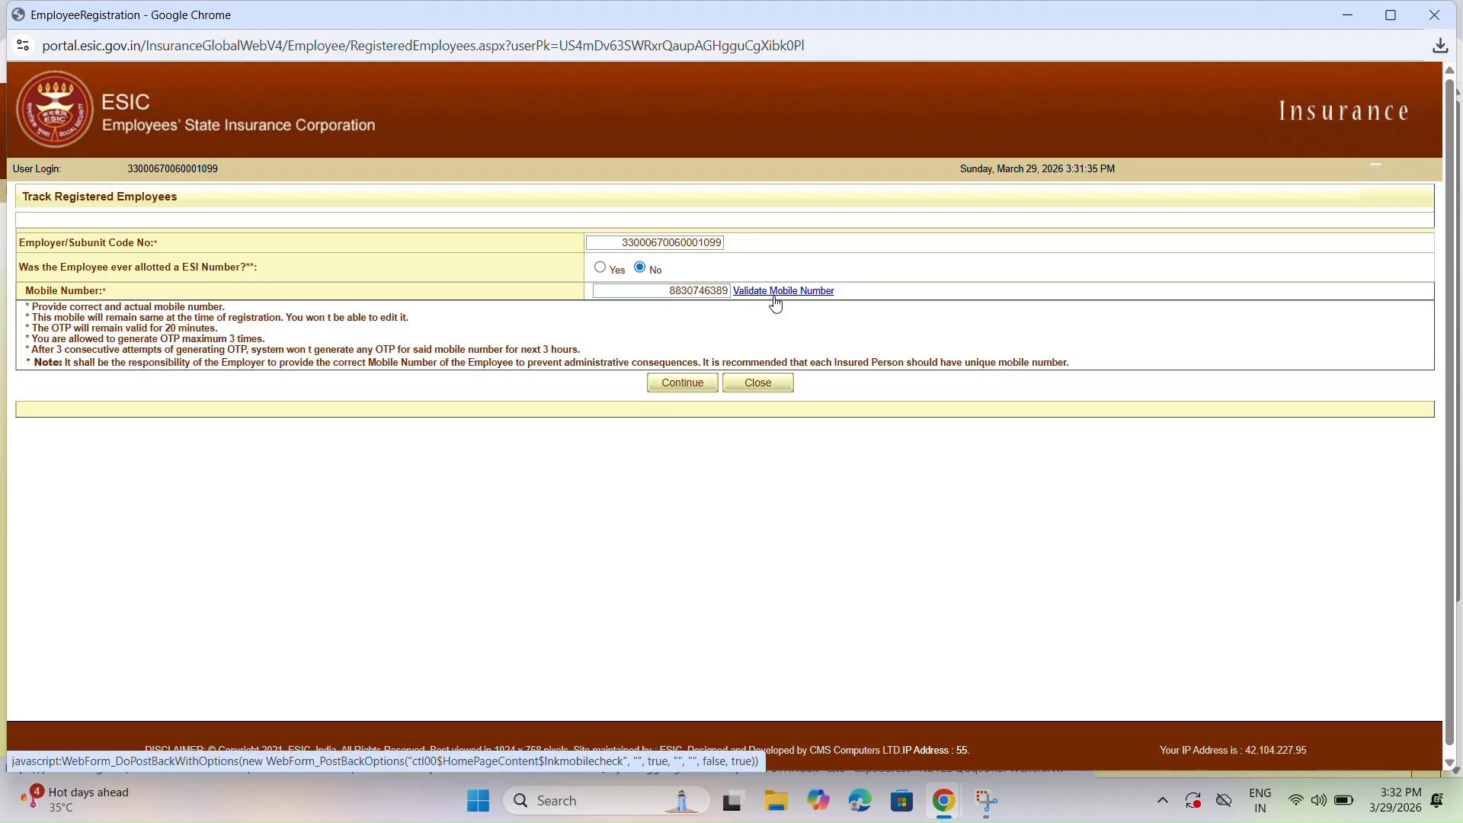
{"action": "left_click", "coordinate": [685, 381]}
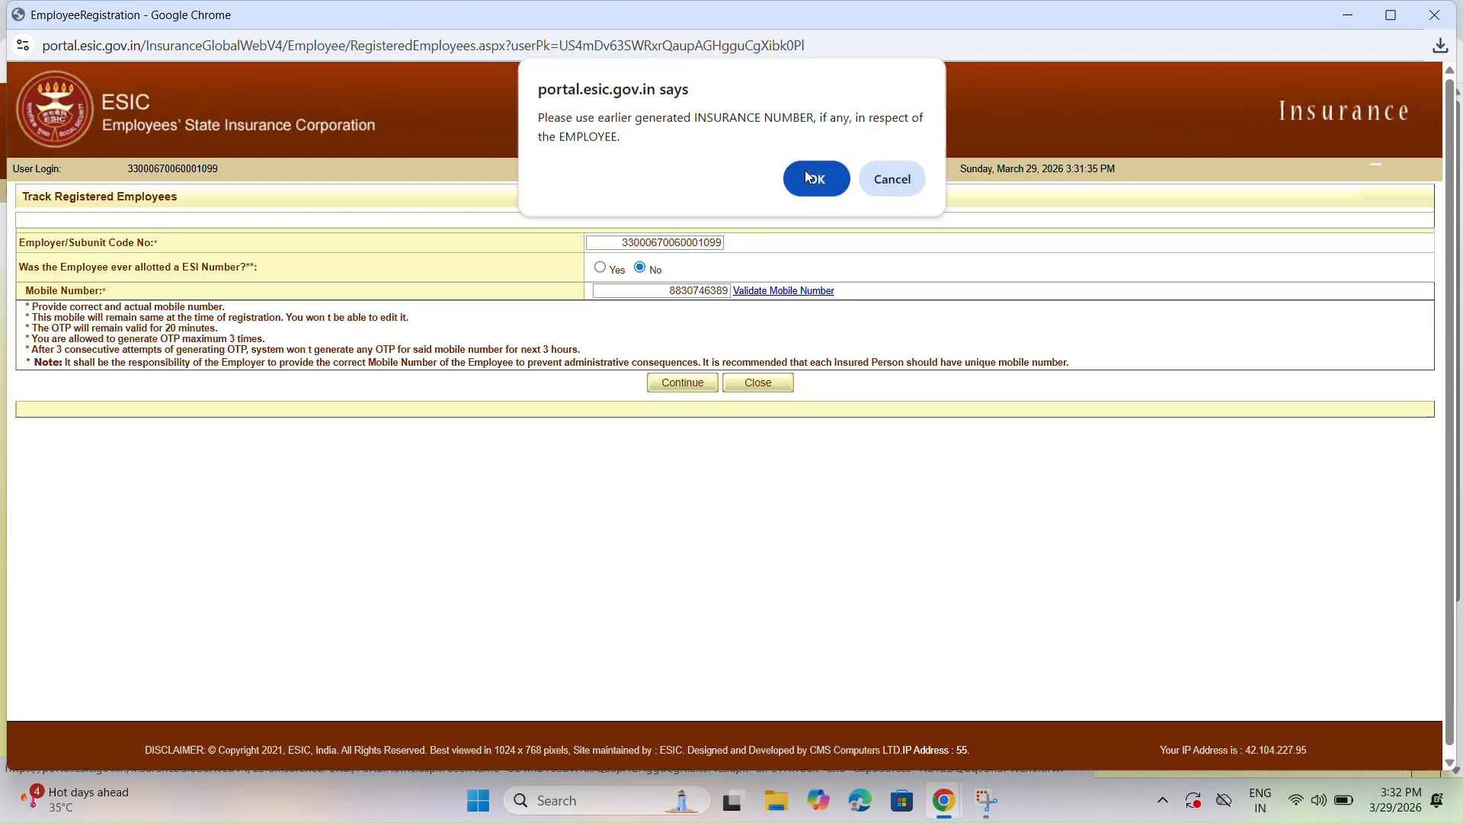
{"action": "left_click", "coordinate": [808, 176]}
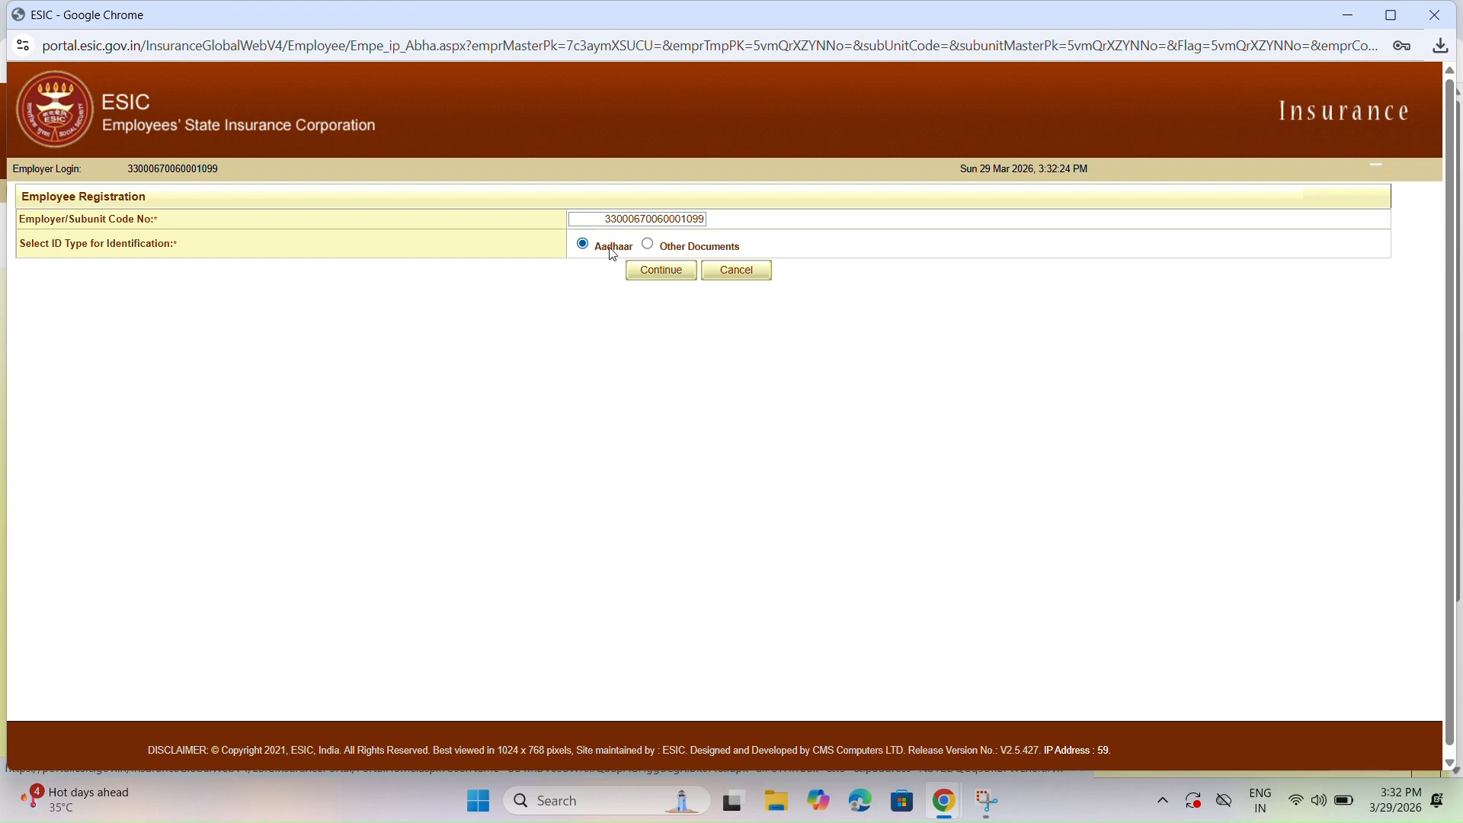
Choose Aadhaar as the identification type and enter the employee's Aadhaar number
{"action": "left_click", "coordinate": [649, 248]}
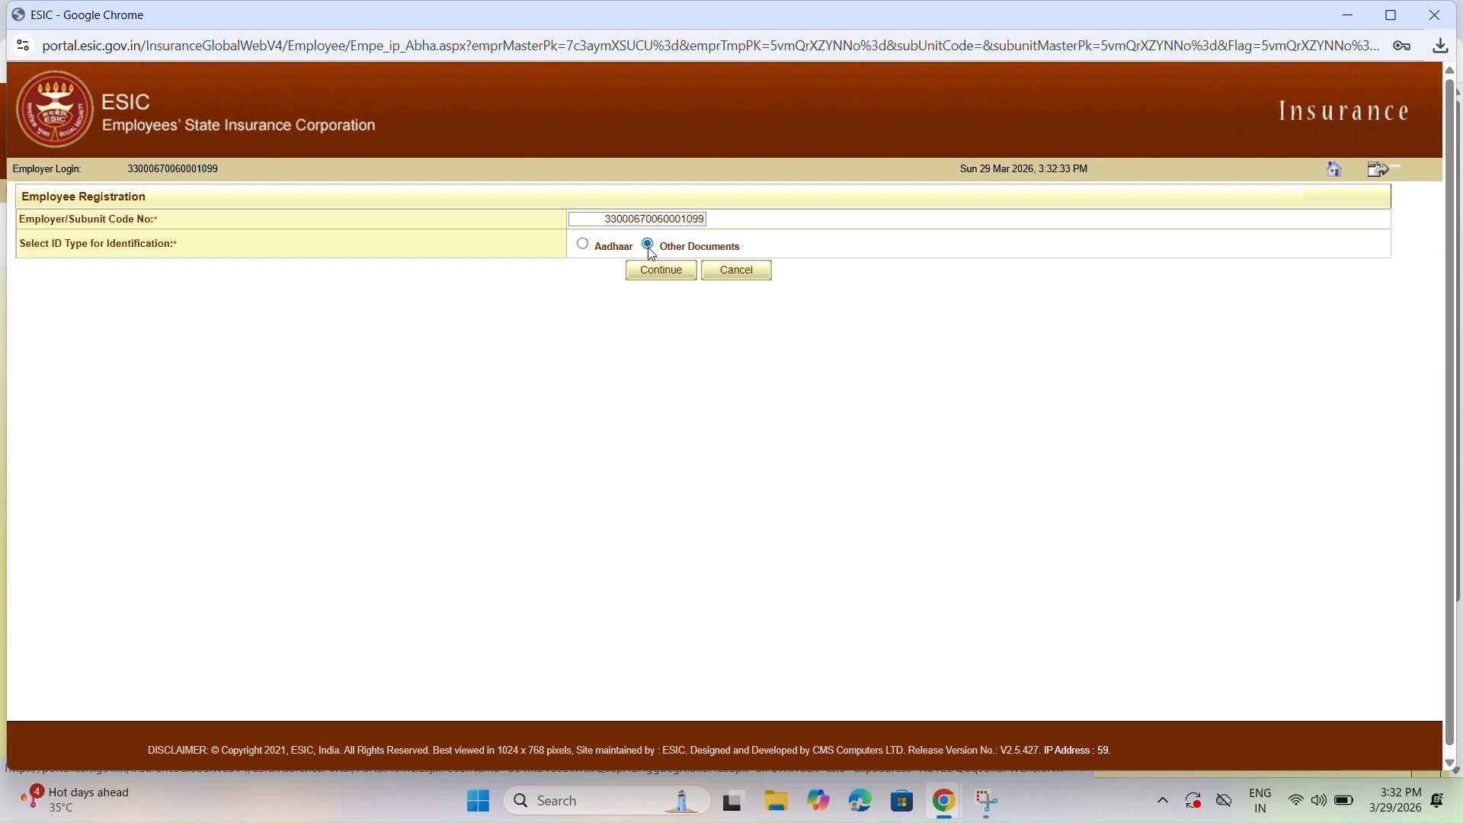
{"action": "left_click", "coordinate": [583, 247]}
{"action": "left_click", "coordinate": [658, 269]}
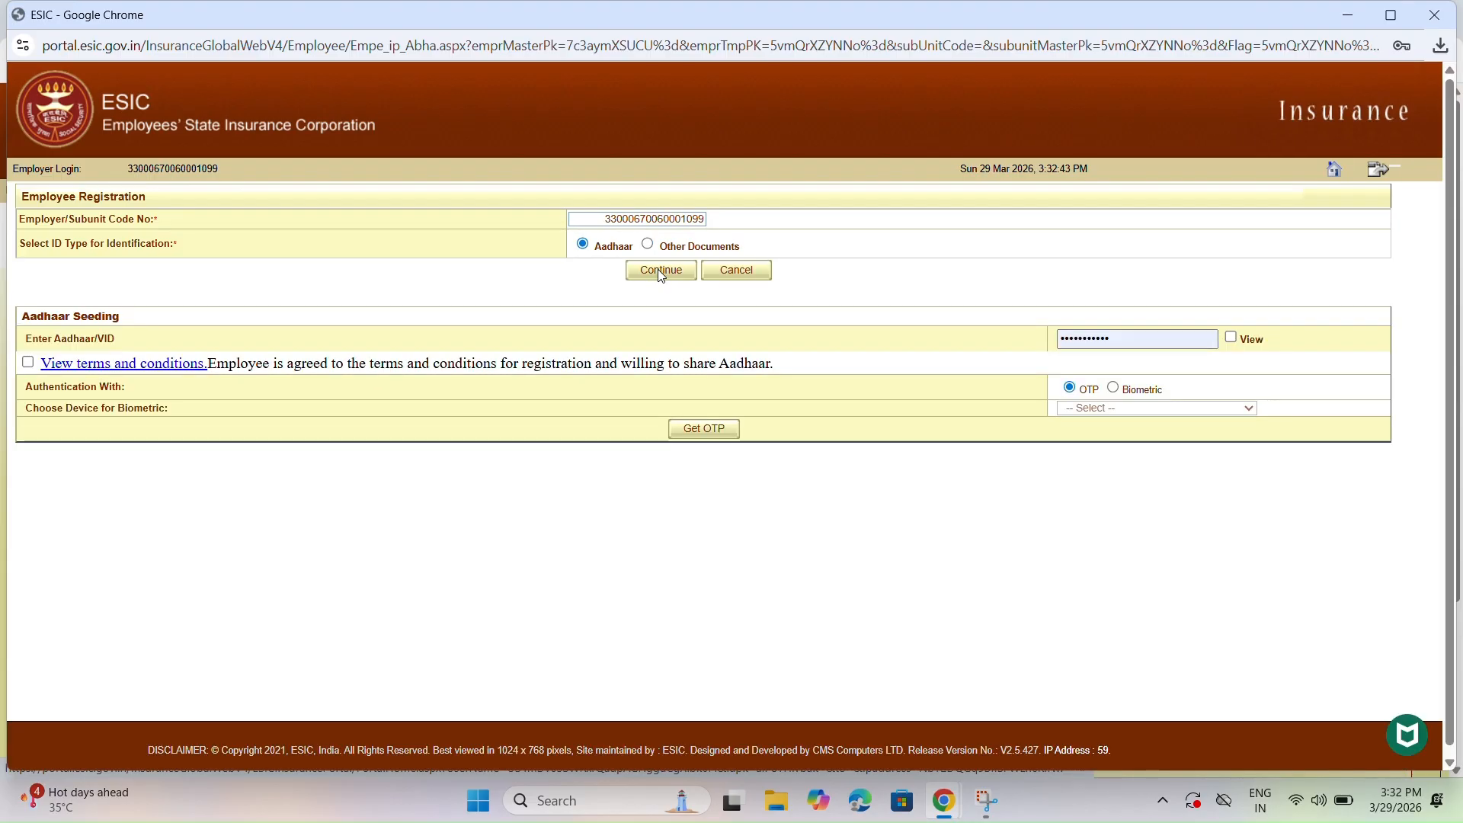
{"action": "left_click", "coordinate": [1137, 339]}
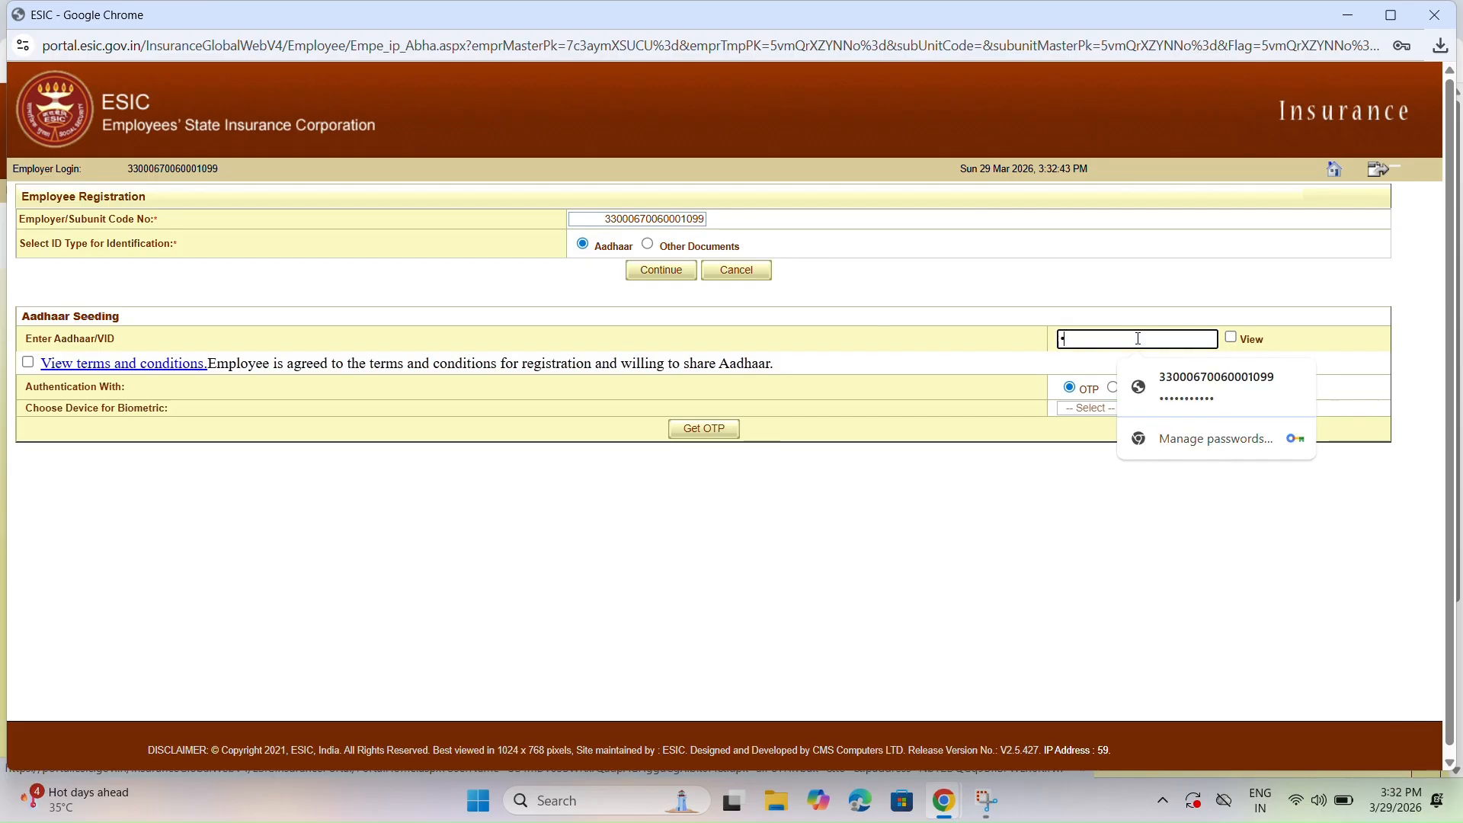
{"action": "type", "text": "•"}
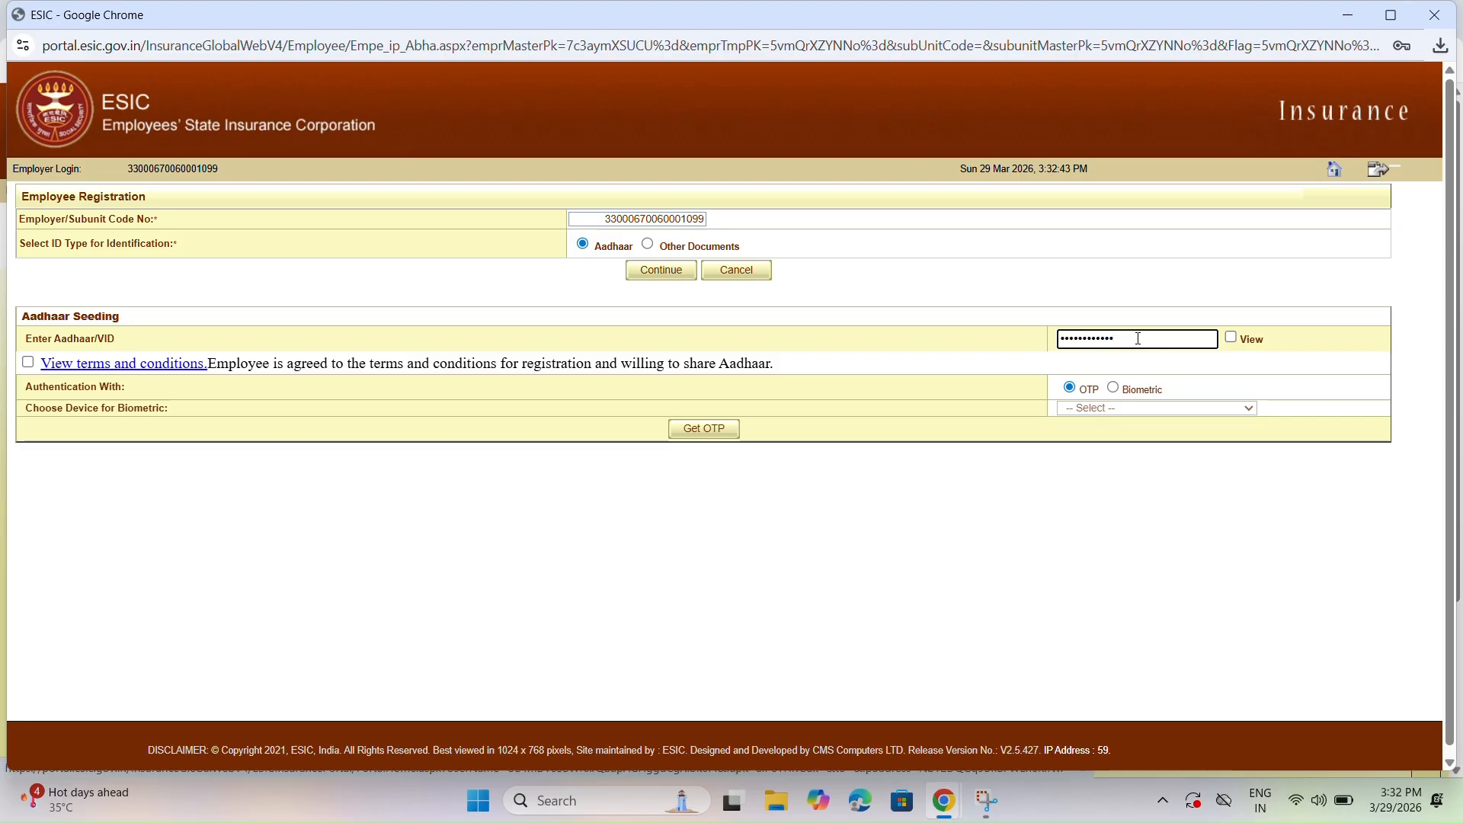
{"action": "left_click", "coordinate": [1230, 337]}
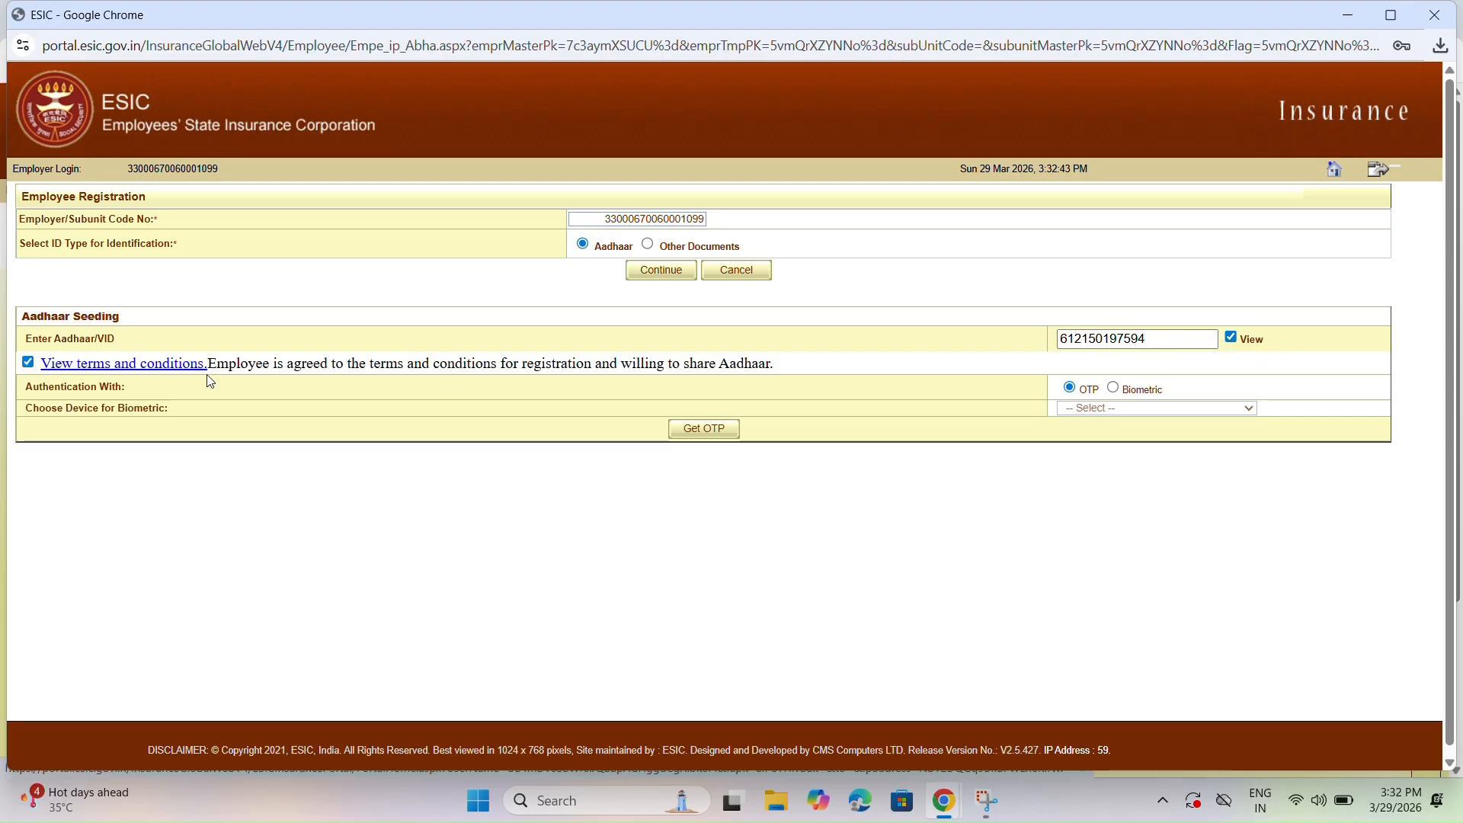
Accept the terms, request an OTP and validate it to verify the Aadhaar
{"action": "left_click", "coordinate": [29, 363]}
{"action": "left_click", "coordinate": [28, 363]}
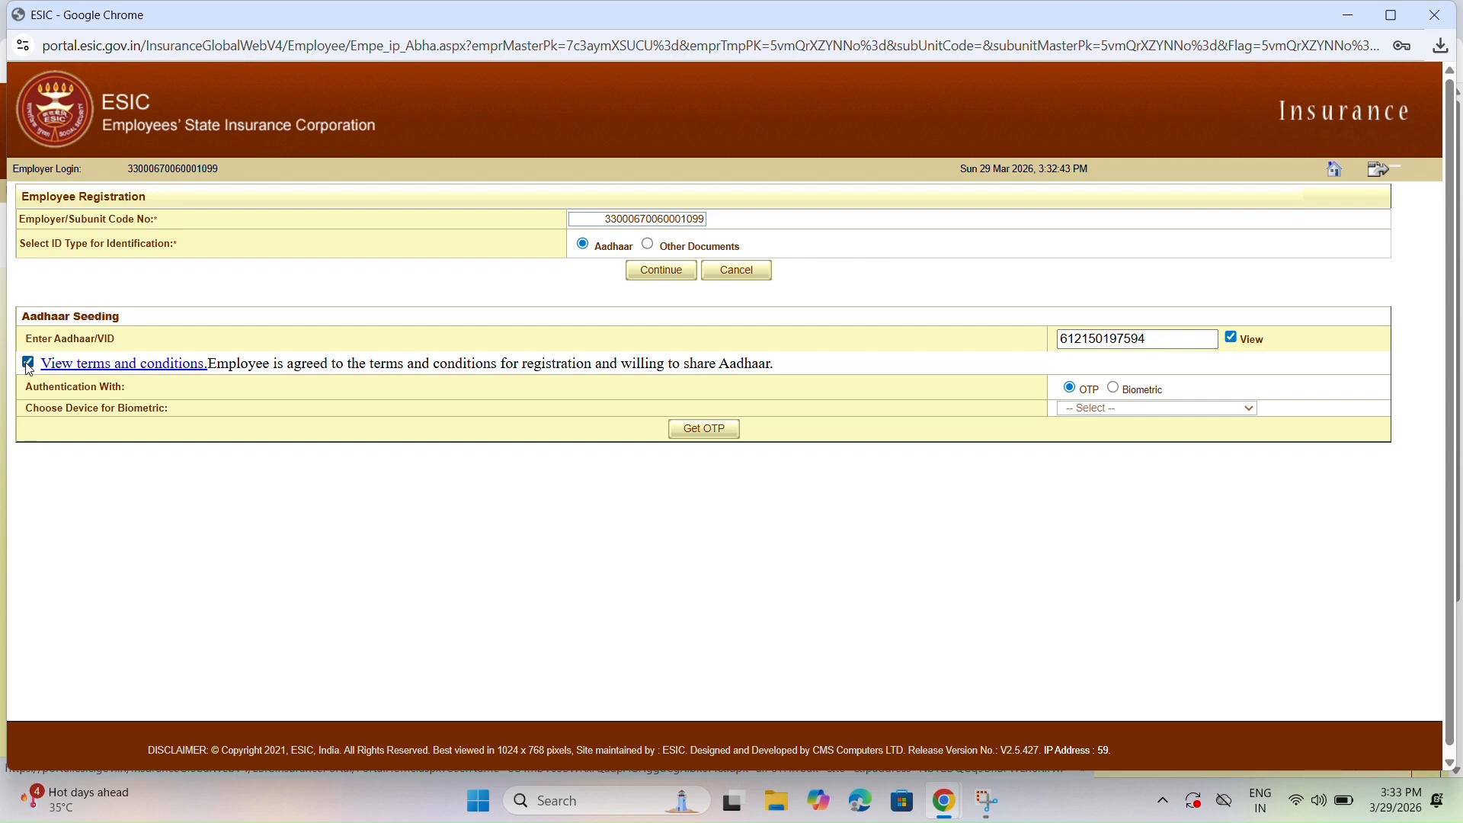
{"action": "left_click", "coordinate": [705, 429]}
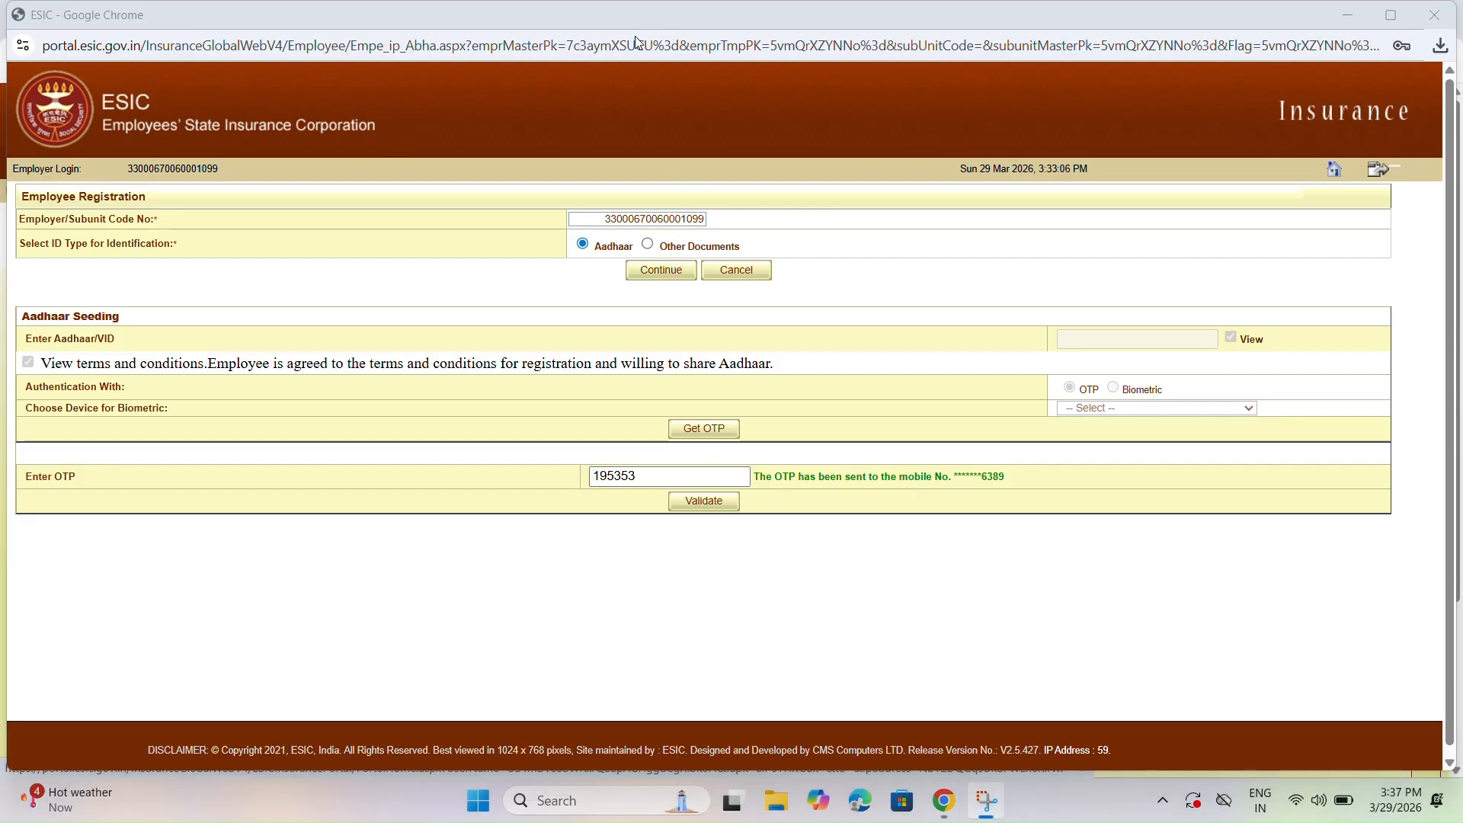
{"action": "left_click", "coordinate": [728, 478]}
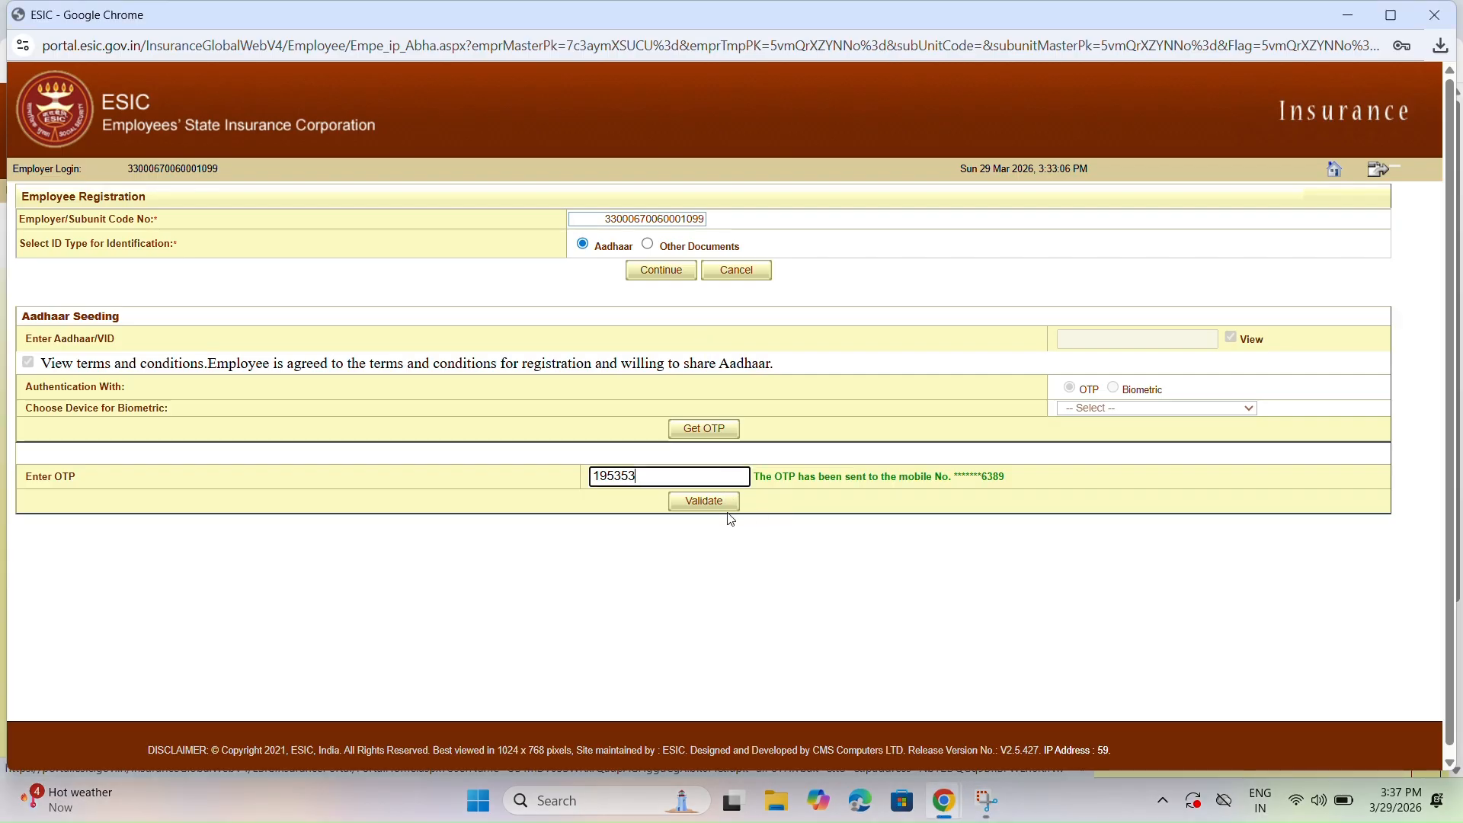
{"action": "left_click", "coordinate": [712, 507]}
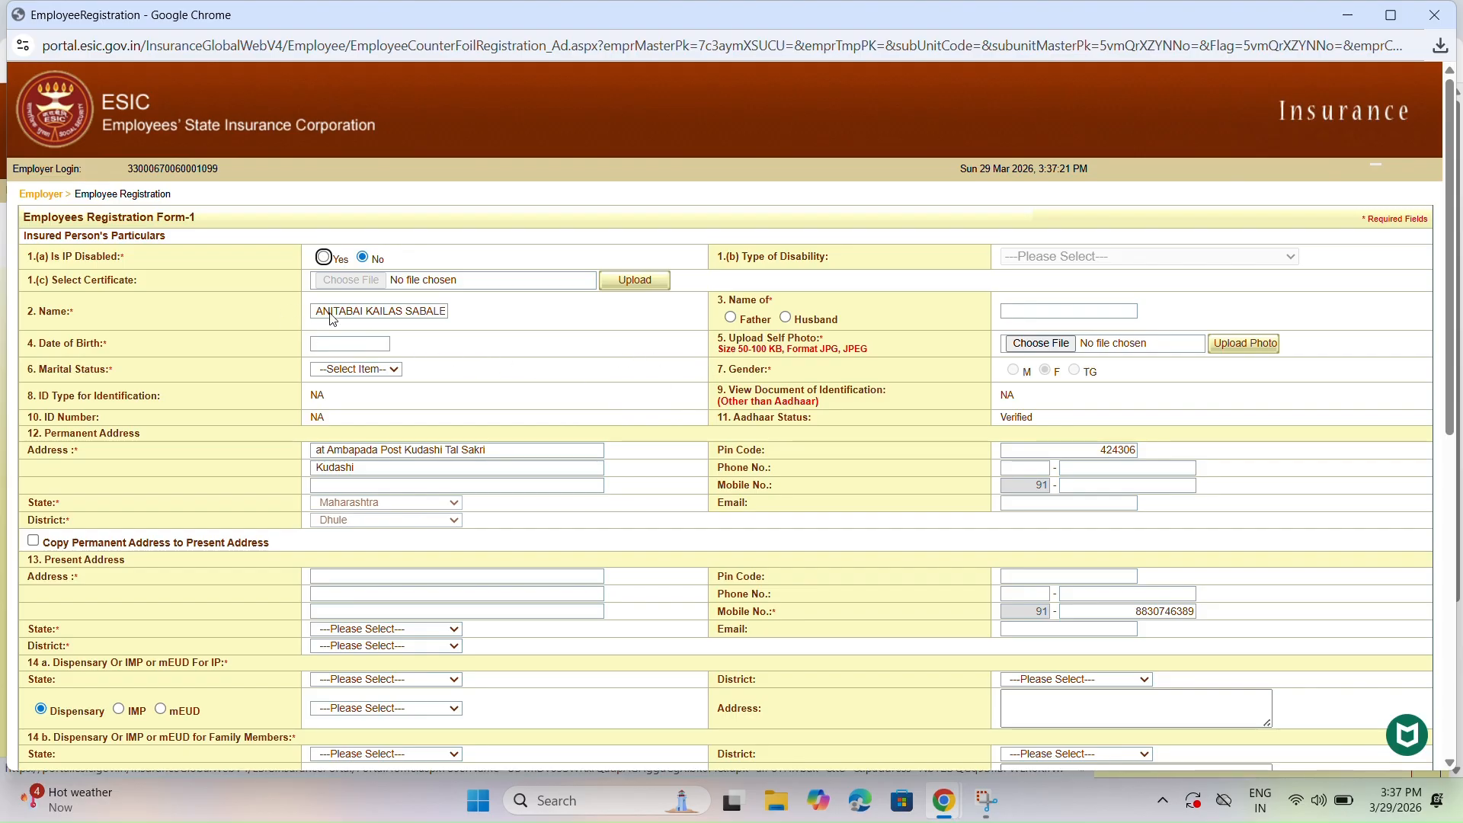
{"action": "left_click", "coordinate": [333, 343]}
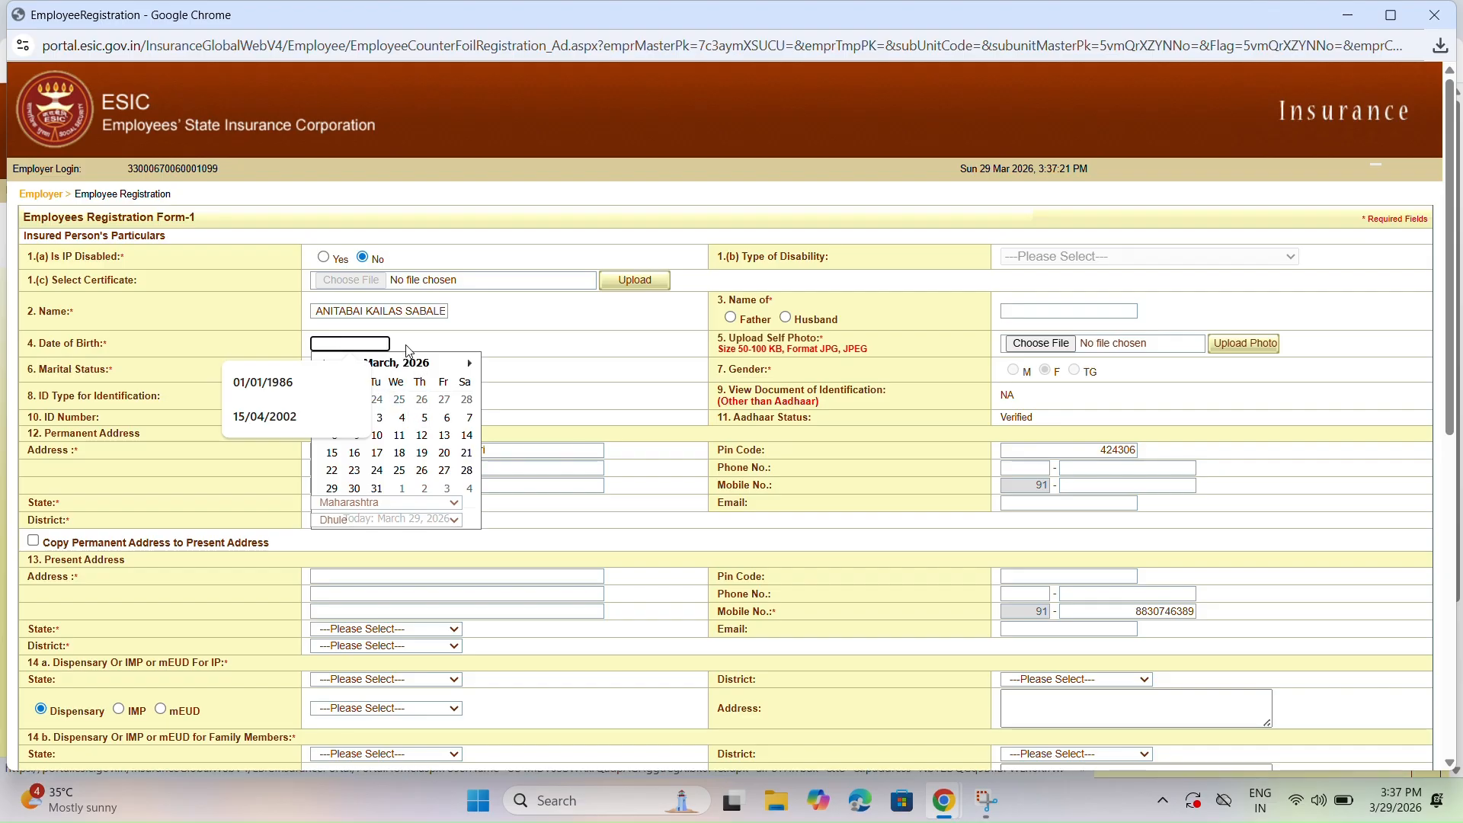
{"action": "left_click", "coordinate": [402, 364]}
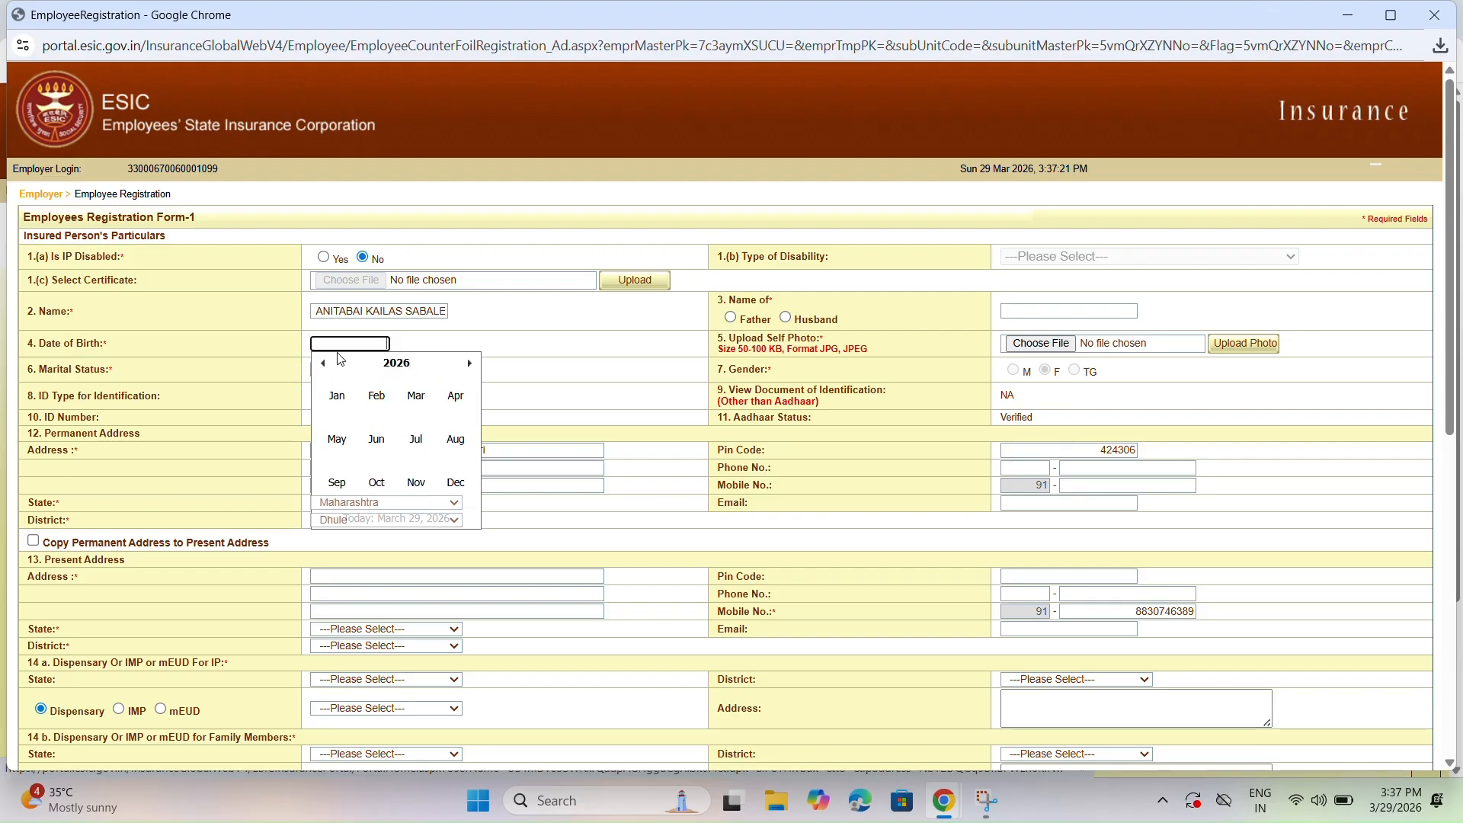
{"action": "left_click", "coordinate": [406, 366]}
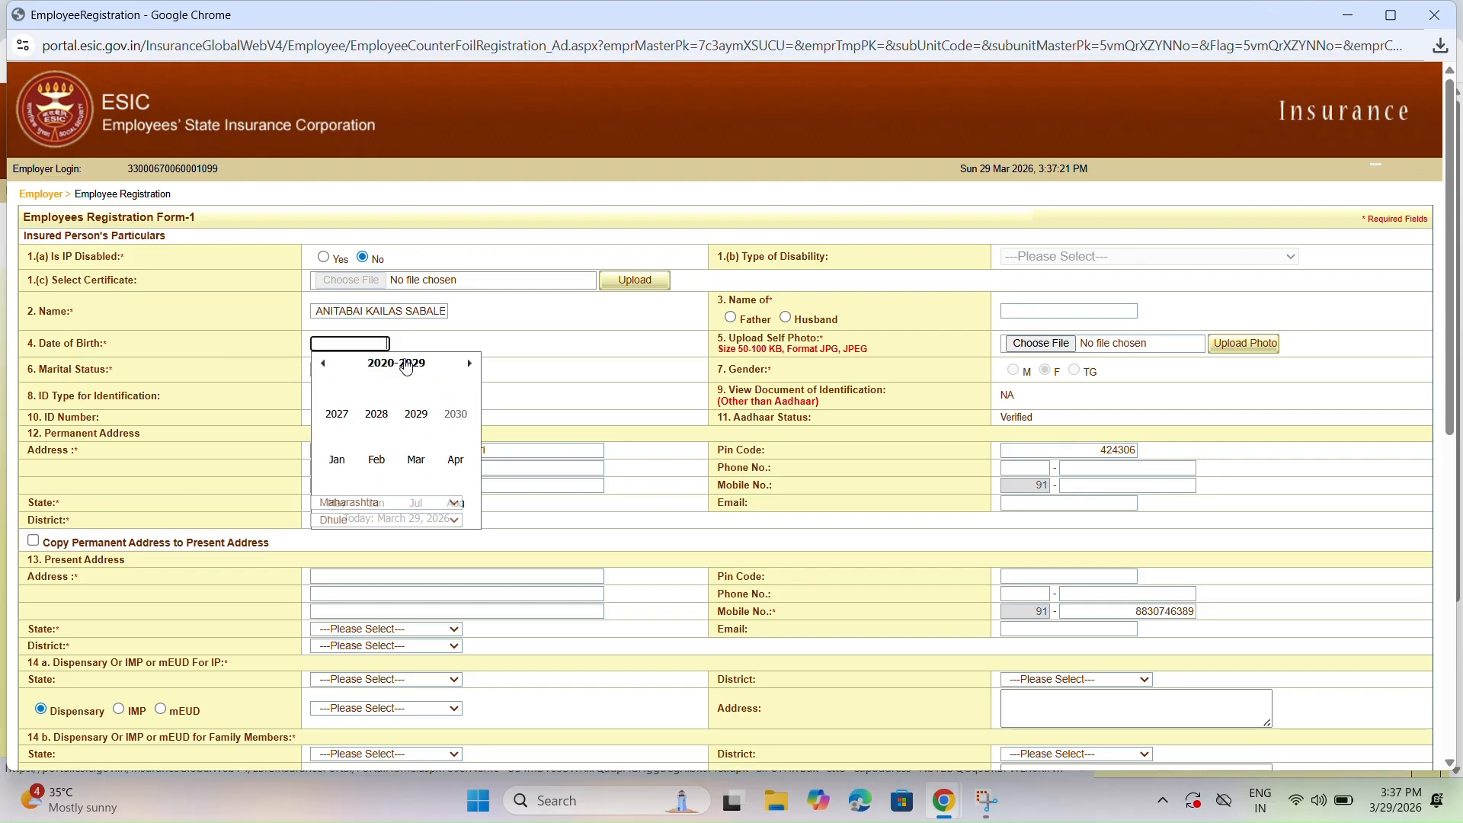
{"action": "left_click", "coordinate": [324, 364]}
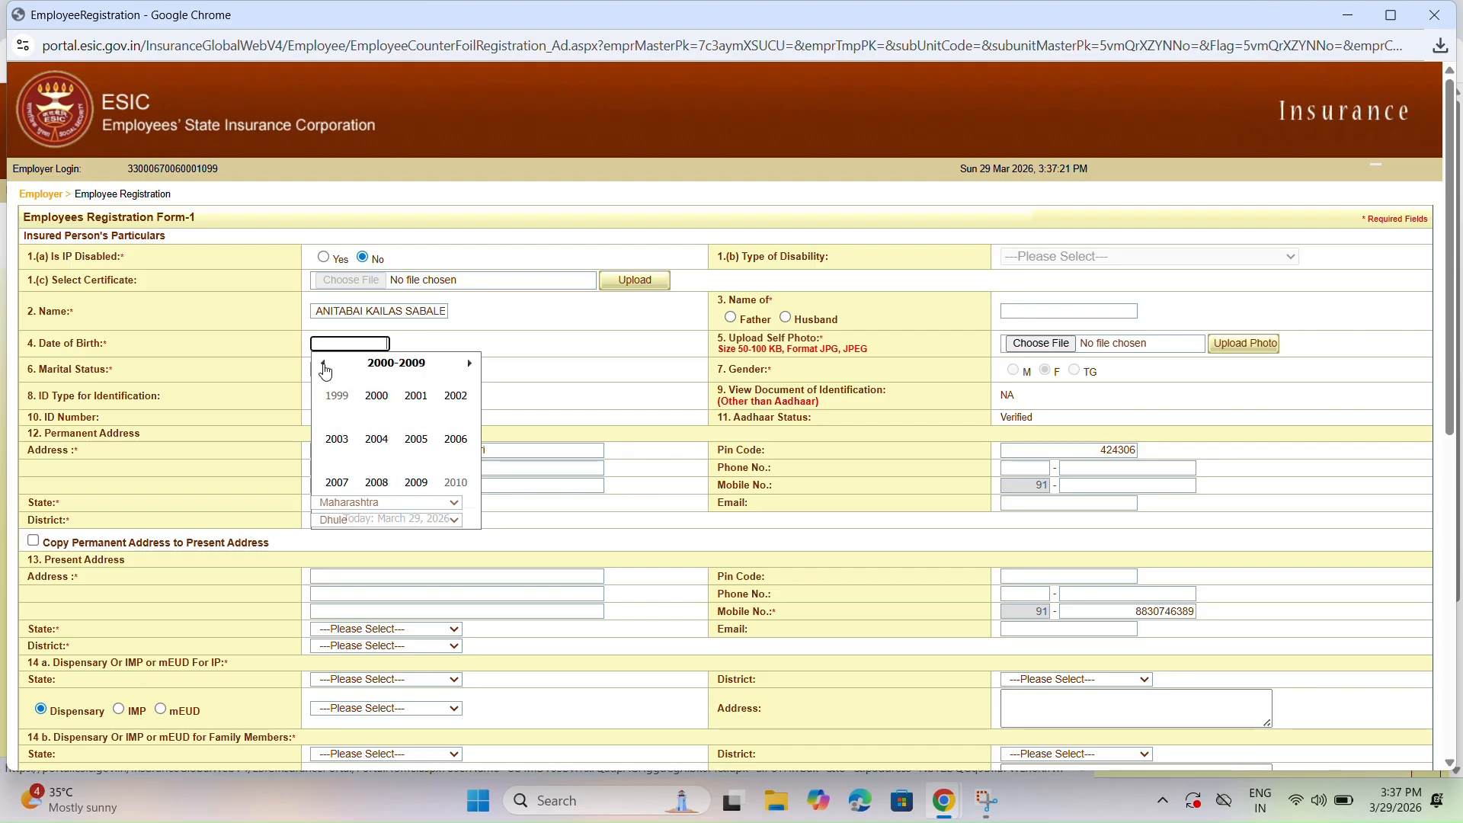
{"action": "left_click", "coordinate": [324, 365]}
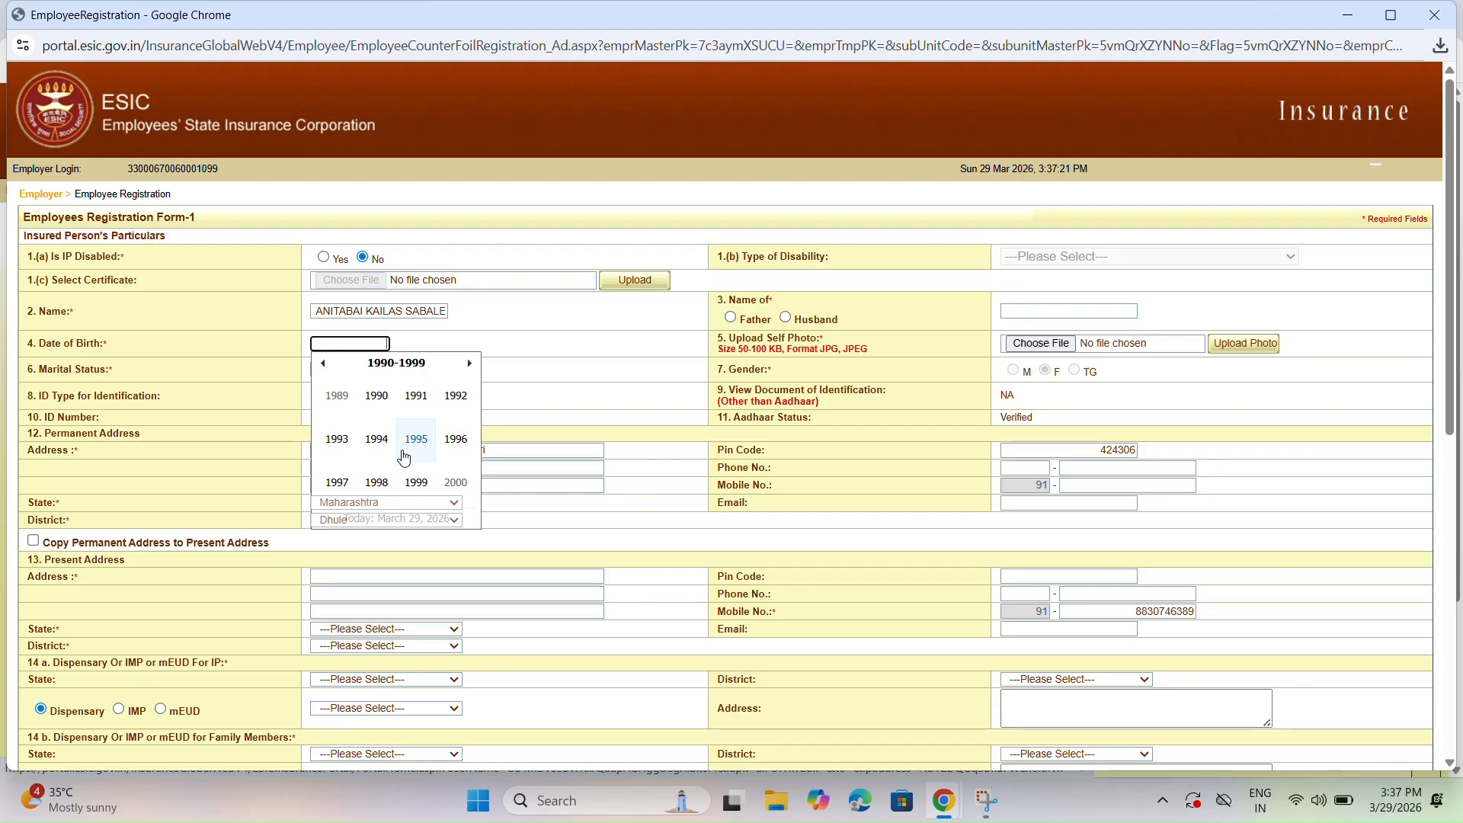
{"action": "left_click", "coordinate": [339, 481]}
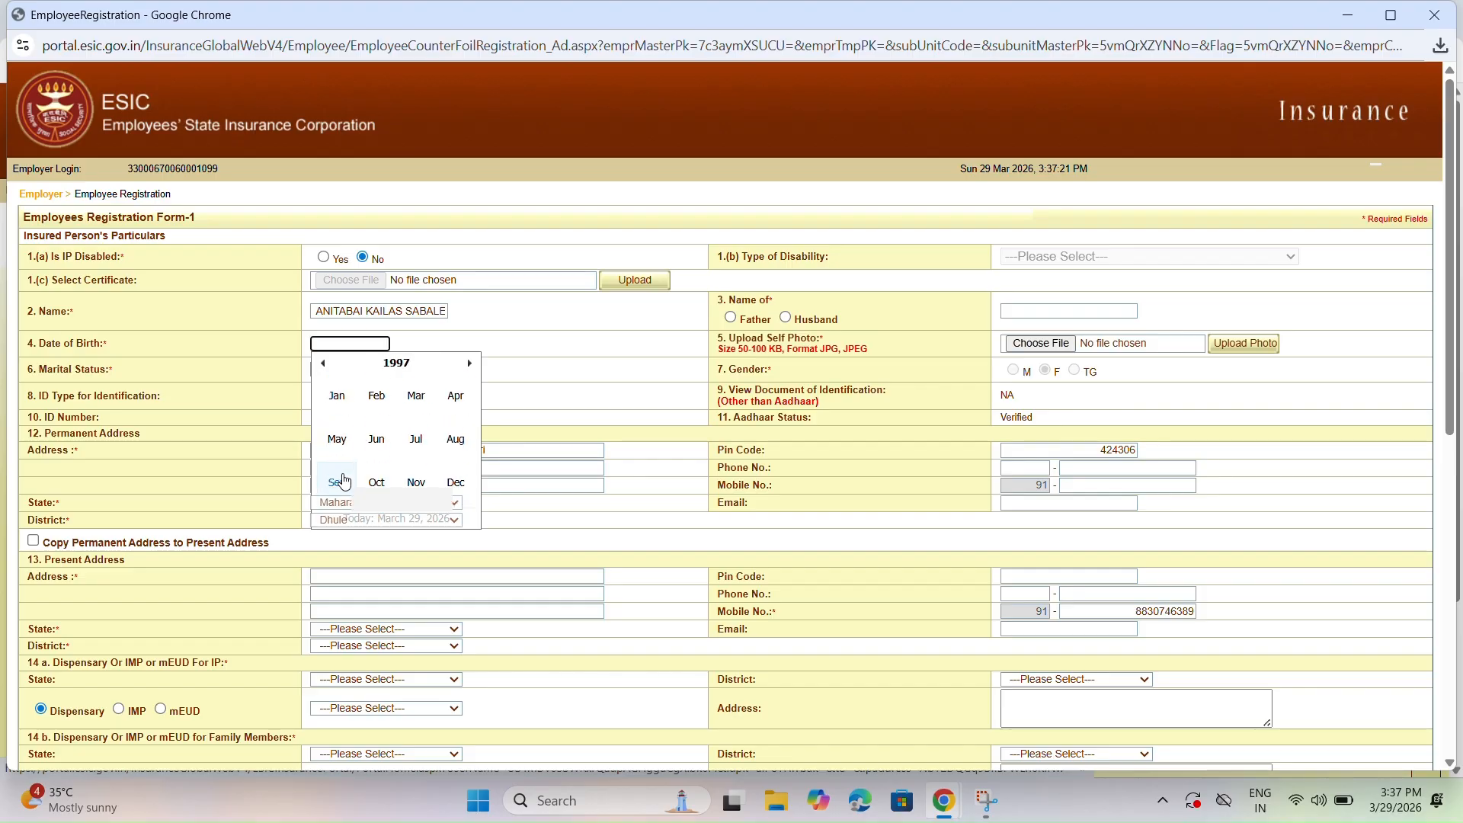
{"action": "left_click", "coordinate": [339, 433]}
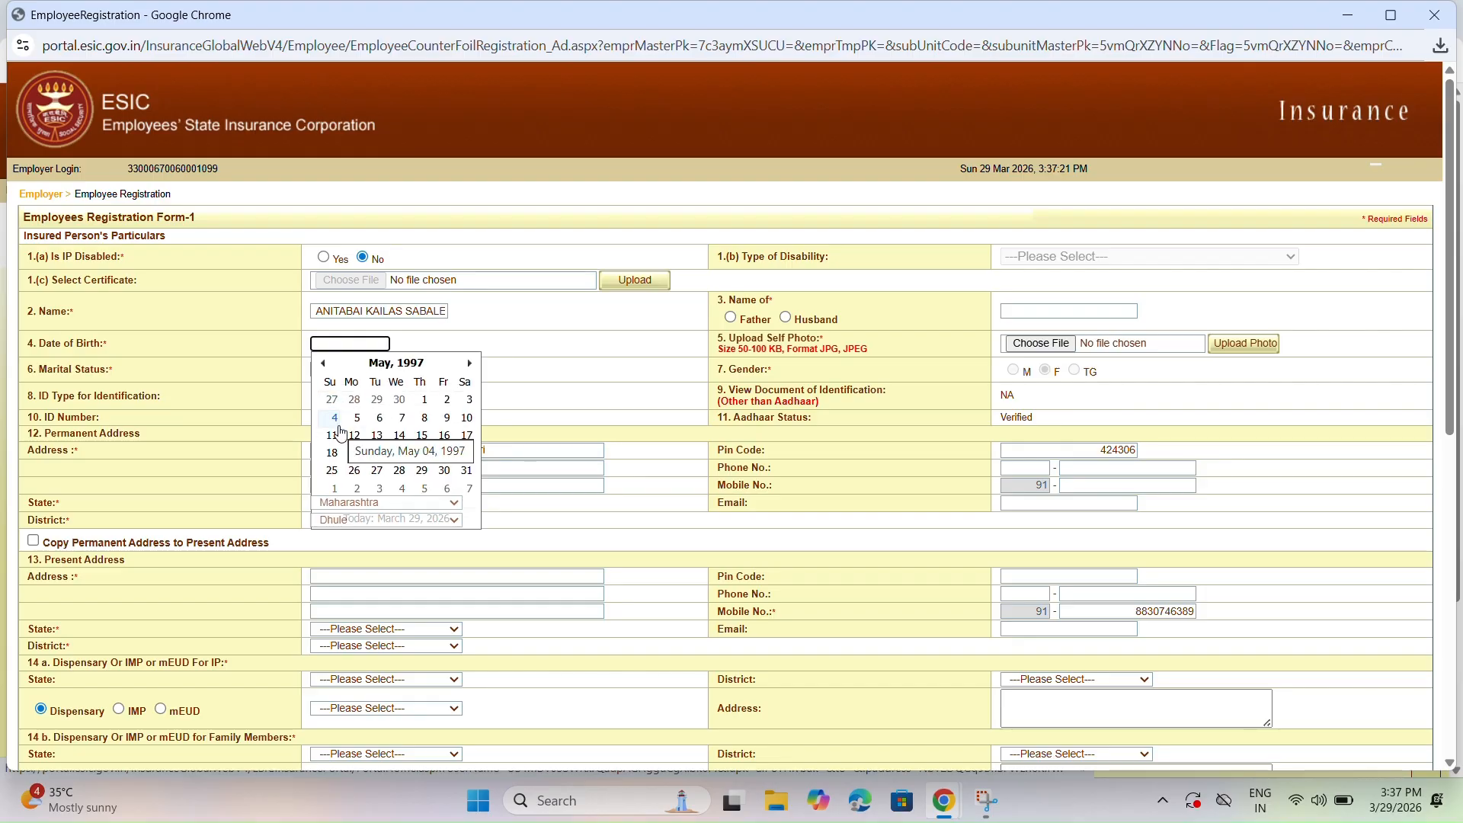
{"action": "left_click", "coordinate": [466, 419]}
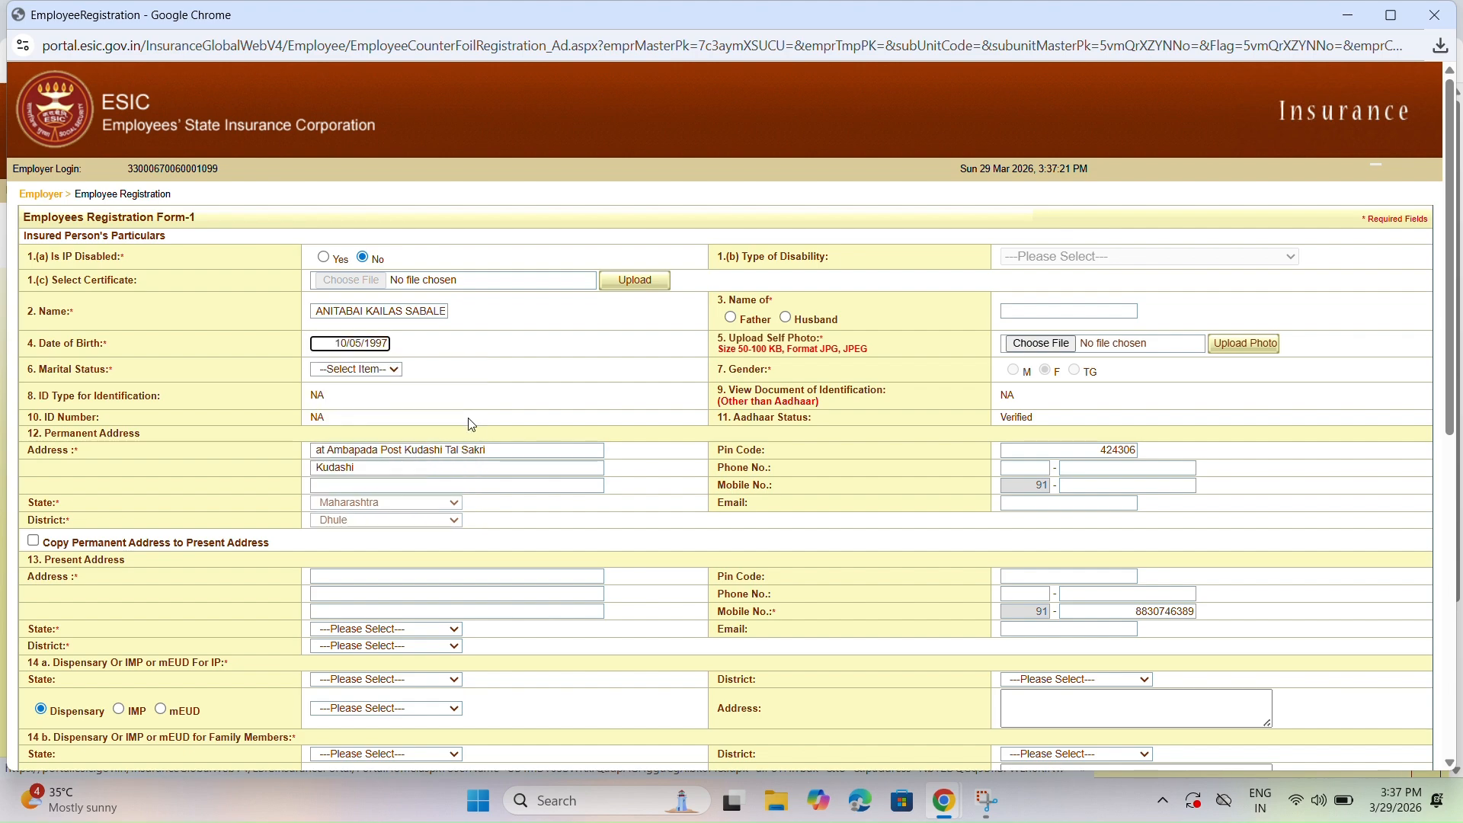
Set the marital status to Married
{"action": "left_click", "coordinate": [342, 371]}
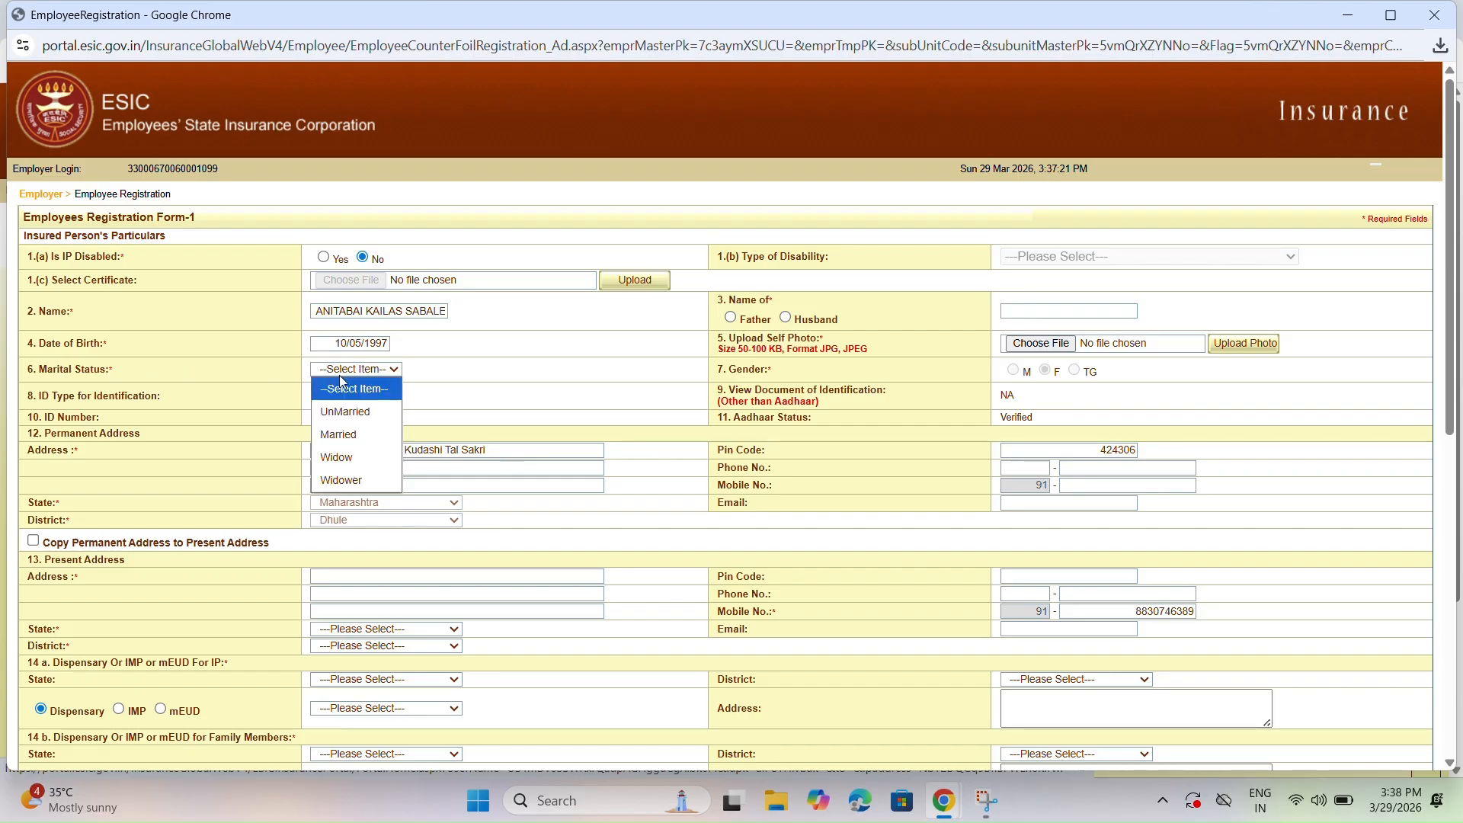
{"action": "left_click", "coordinate": [337, 434]}
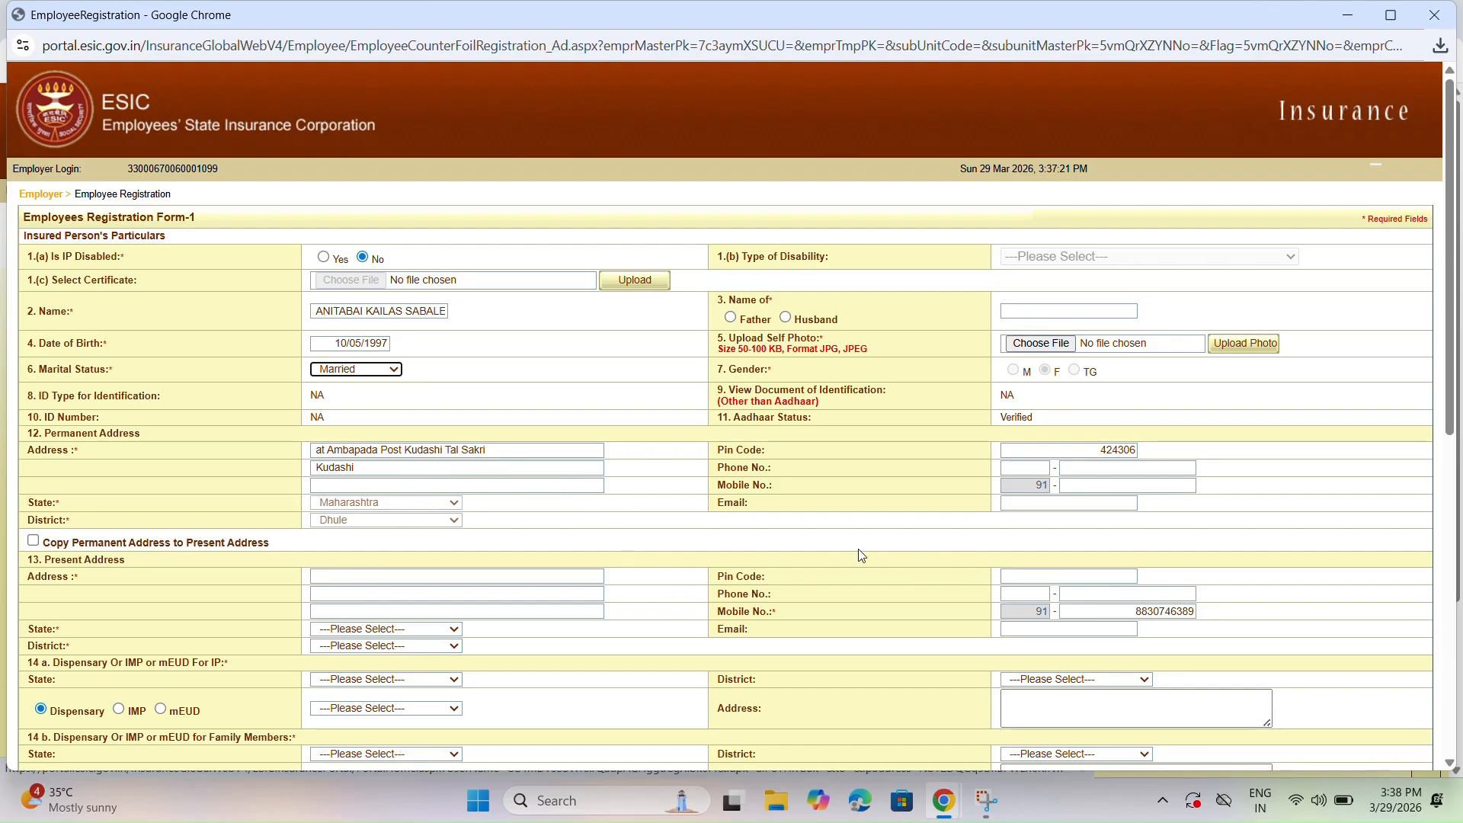
{"action": "left_click", "coordinate": [1091, 485]}
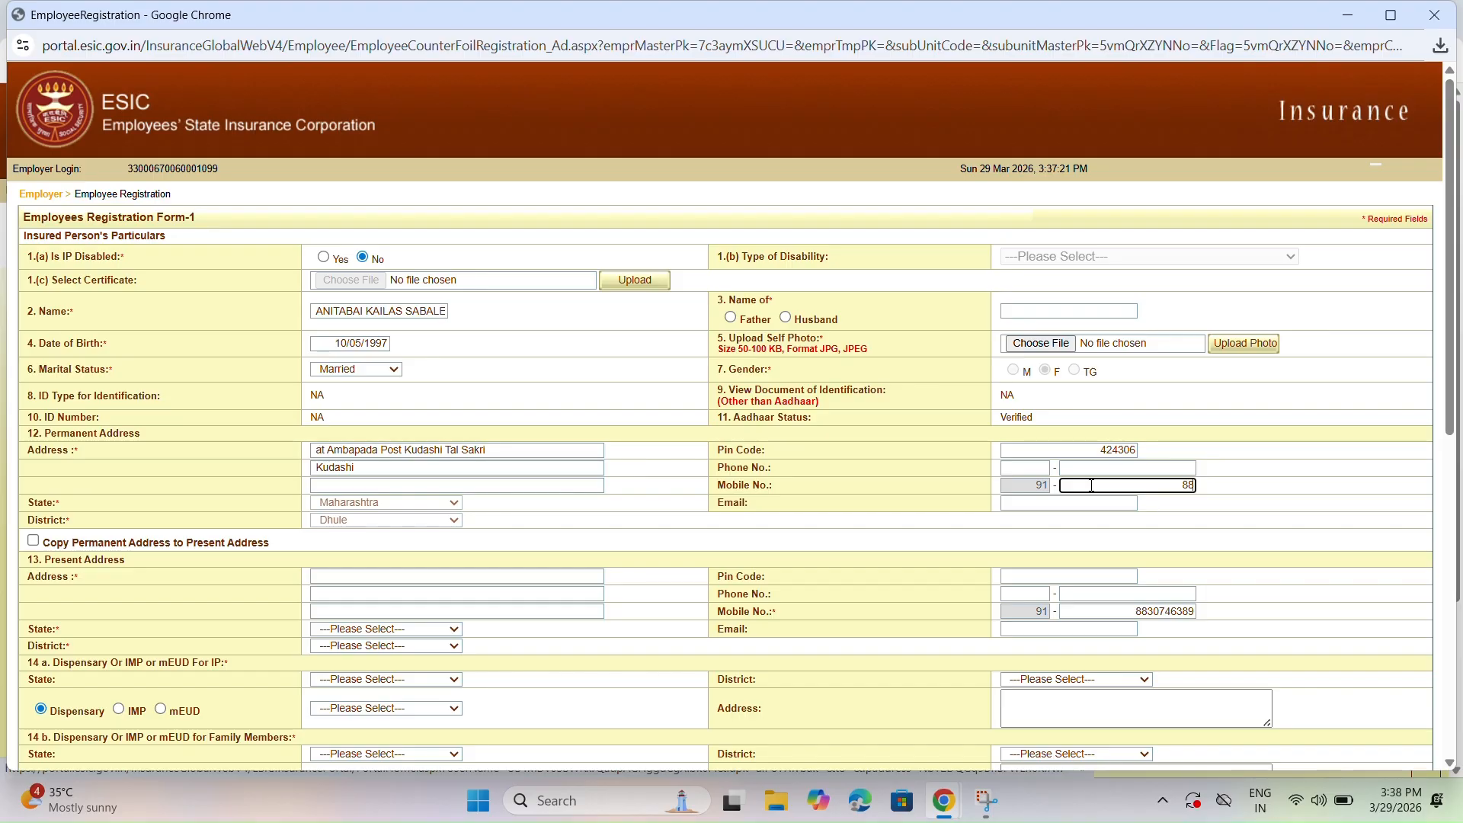
Enter the permanent mobile number, the three present address lines and the pin code
{"action": "scroll", "coordinate": [1089, 487], "scroll_direction": "down", "scroll_amount": 3}
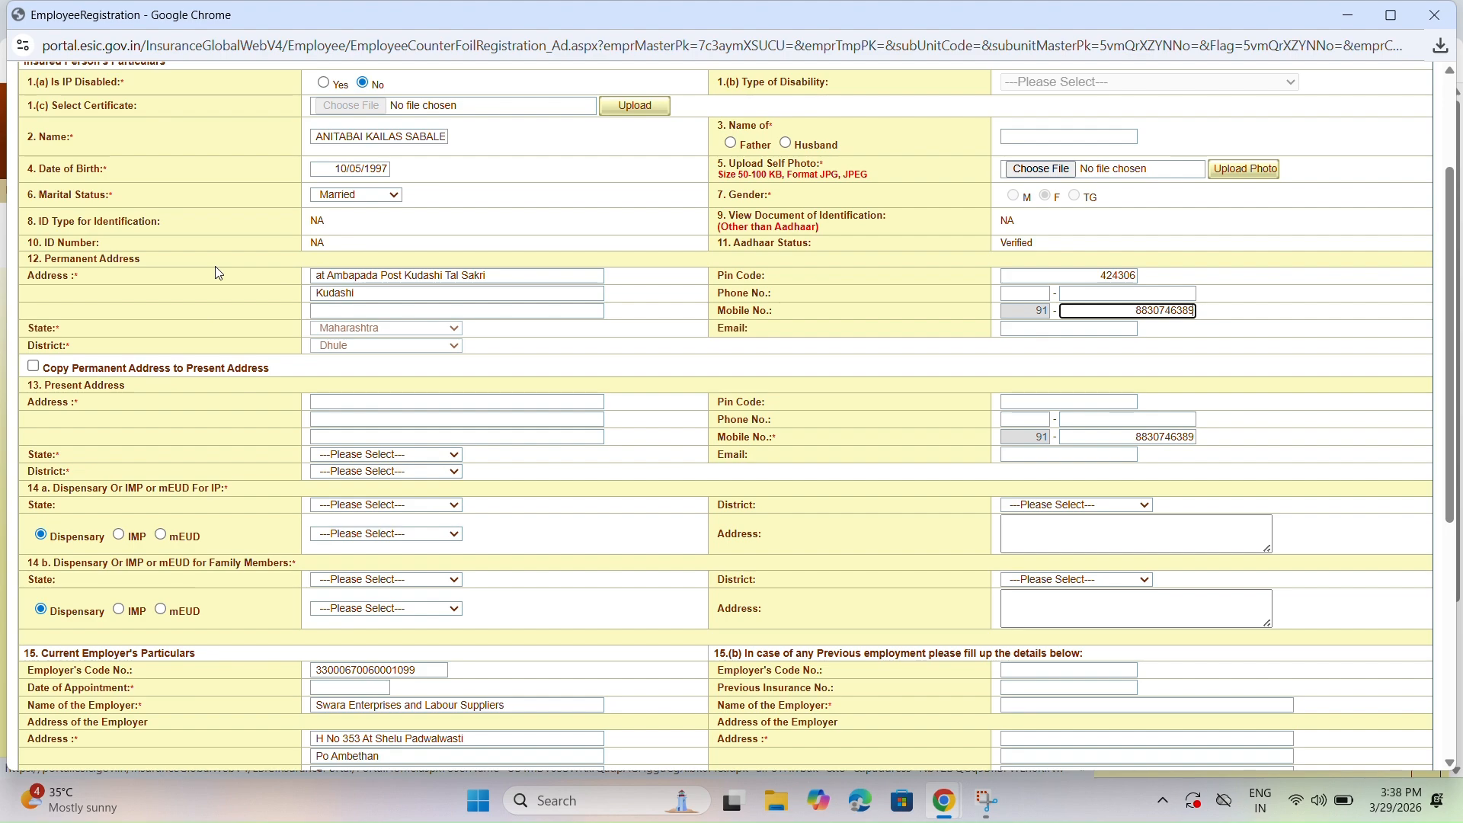
{"action": "left_click", "coordinate": [364, 409]}
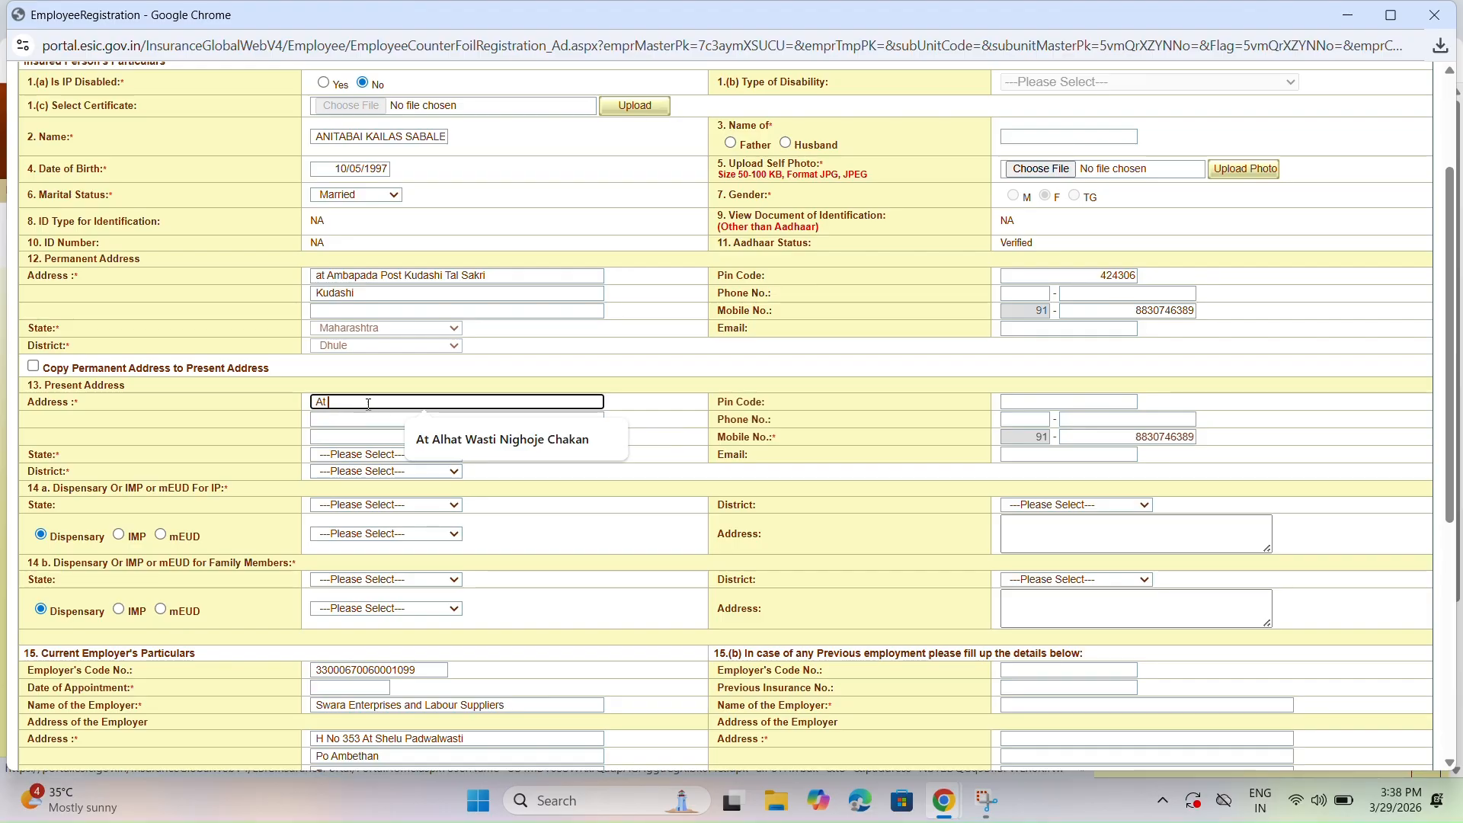
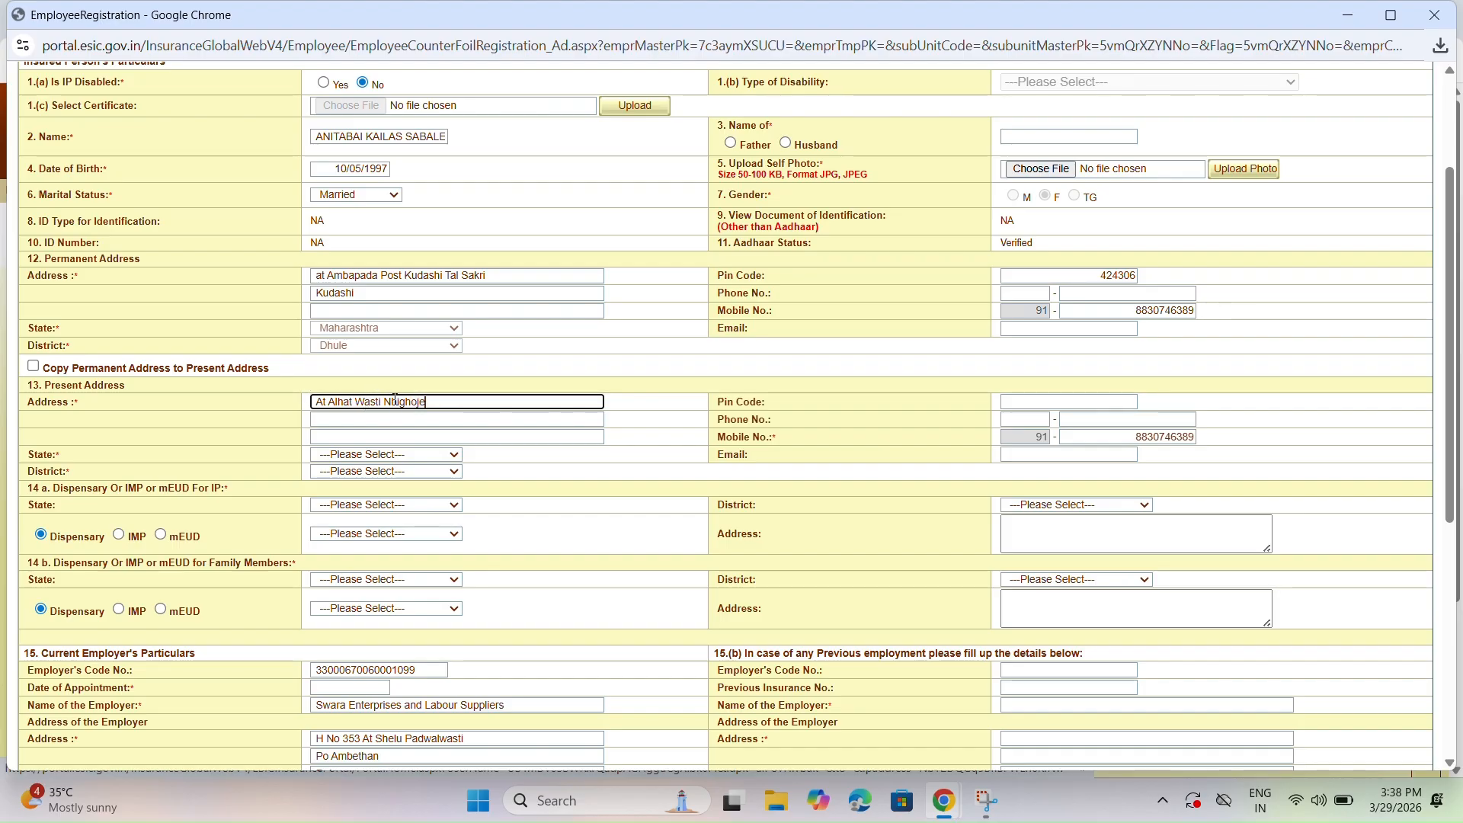
{"action": "left_click", "coordinate": [403, 404]}
{"action": "key", "text": "BackSpace"}
{"action": "key", "text": "BackSpace"}
{"action": "left_click", "coordinate": [422, 428]}
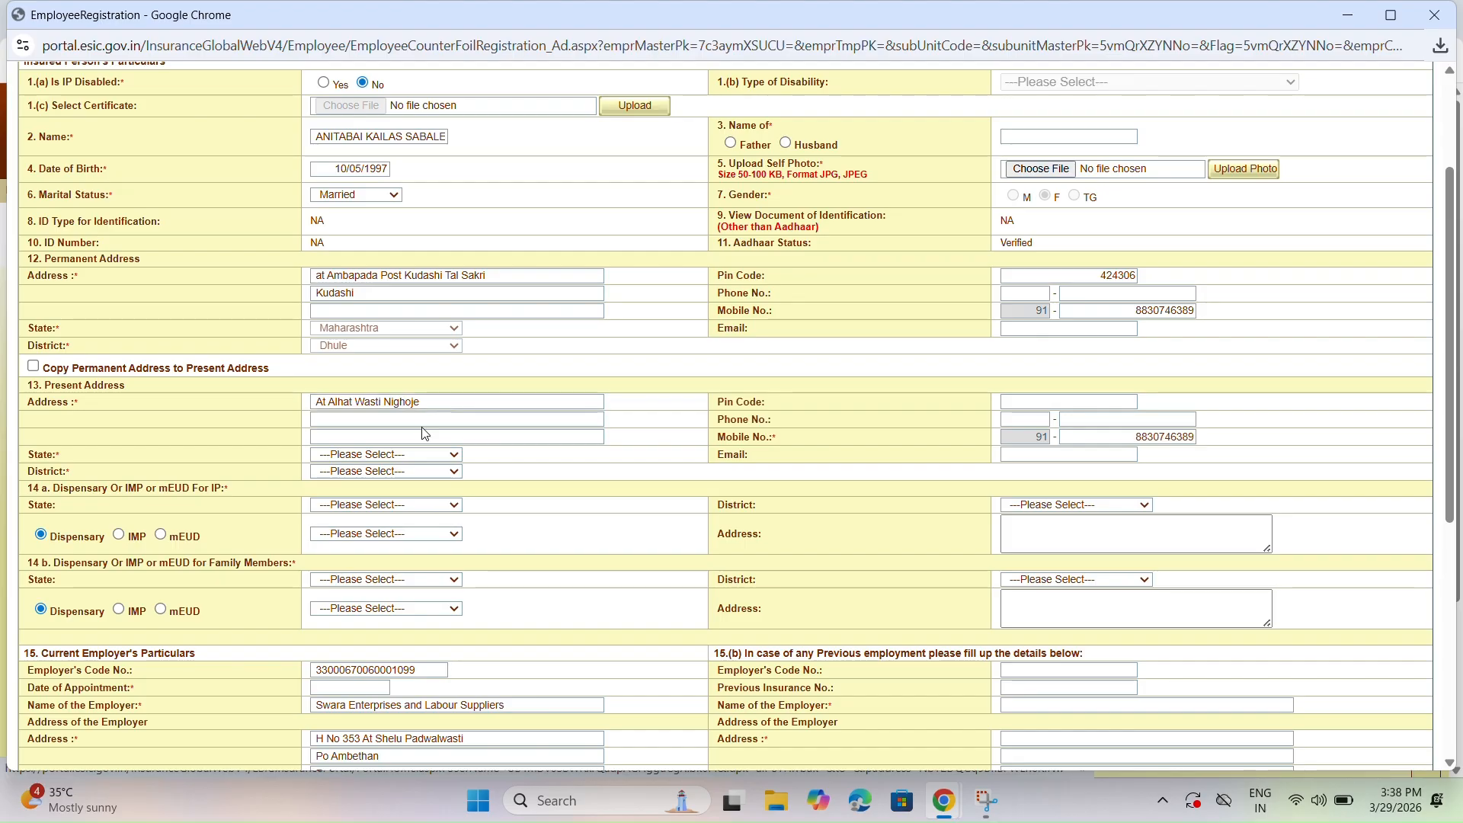
{"action": "left_click", "coordinate": [416, 420]}
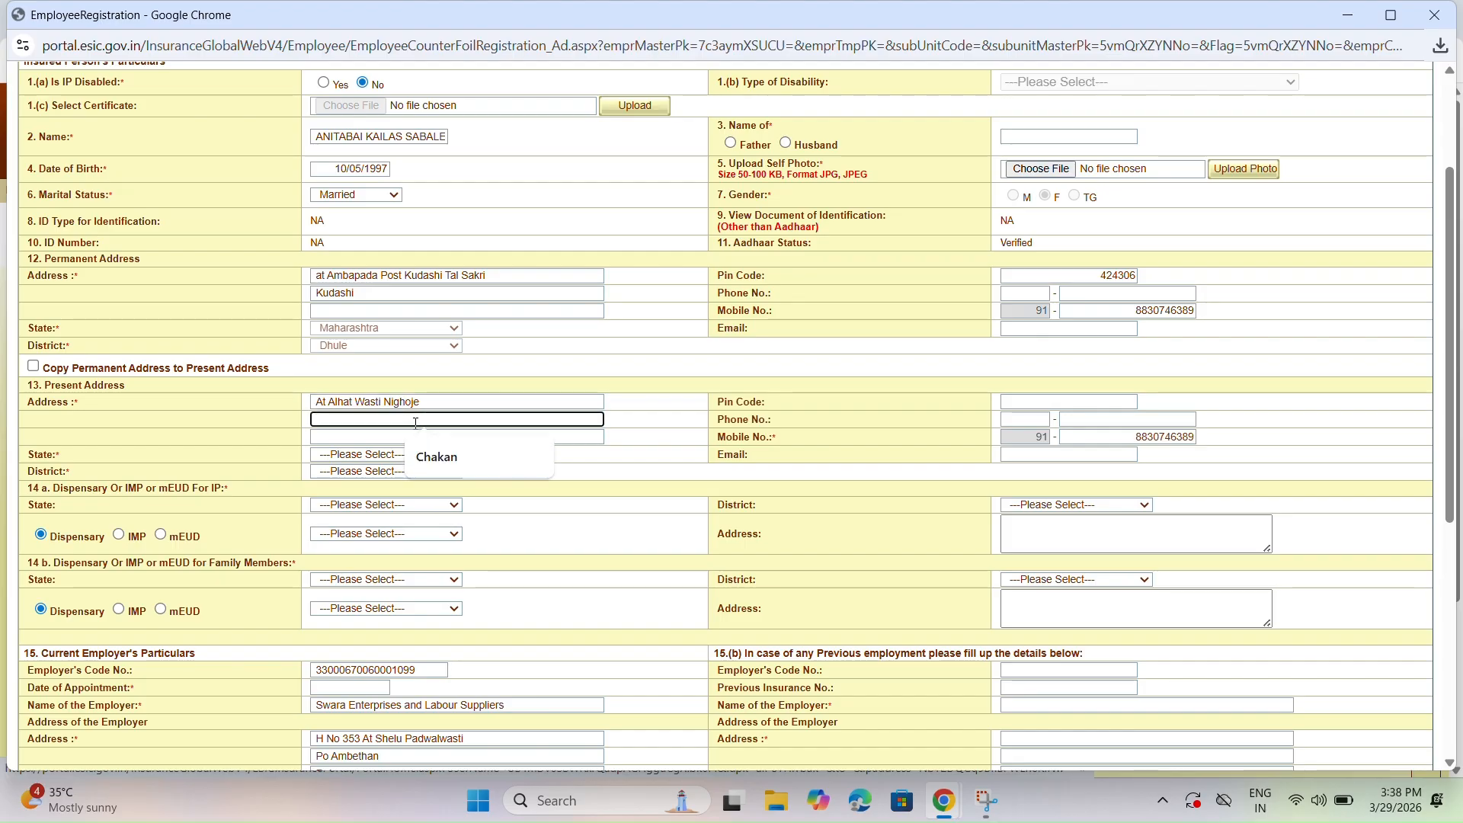
{"action": "type", "text": "Chakan"}
{"action": "left_click", "coordinate": [419, 438]}
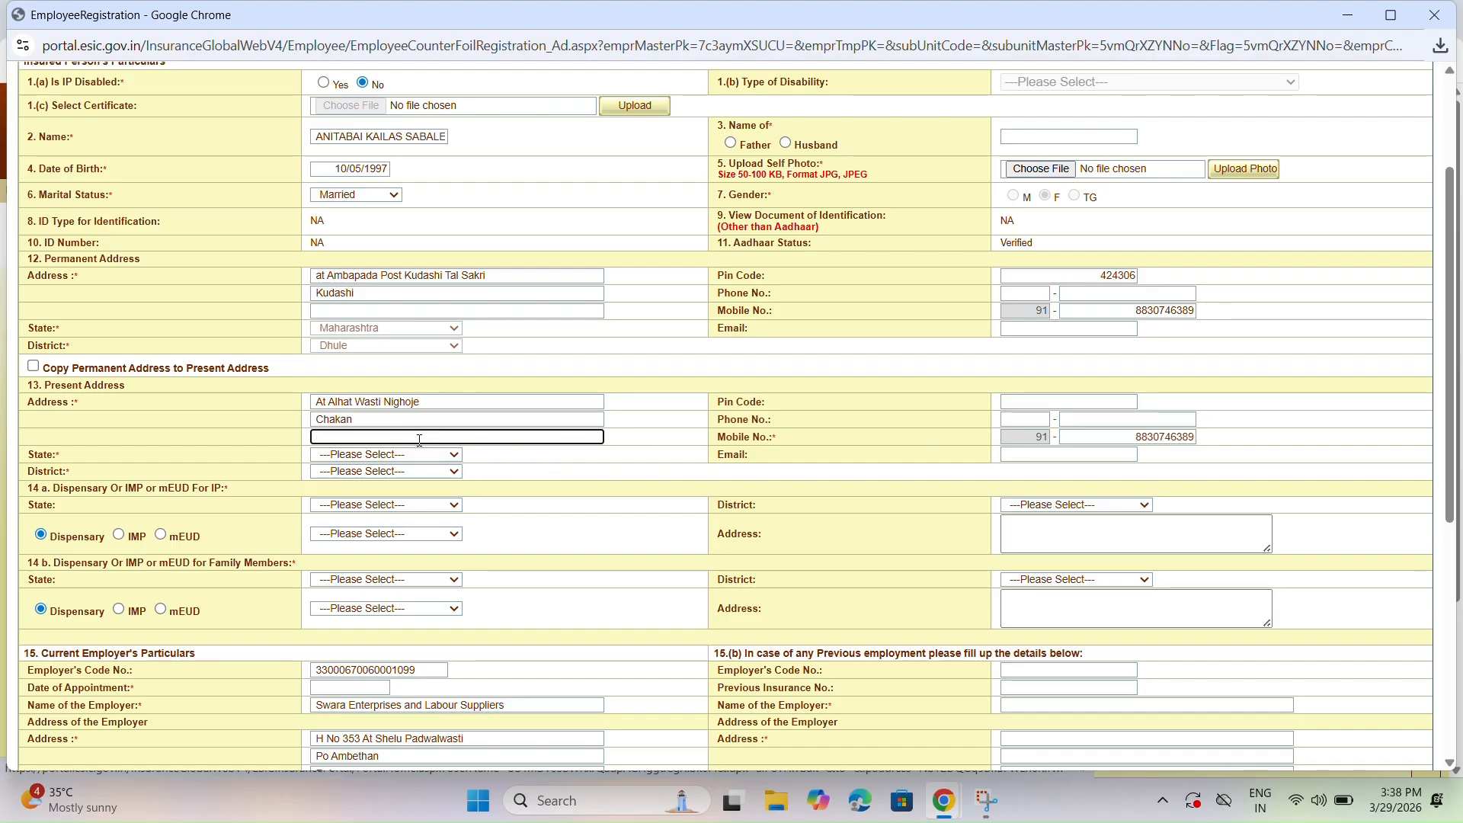
{"action": "type", "text": "Pune"}
{"action": "left_click", "coordinate": [1071, 405]}
{"action": "type", "text": "410501"}
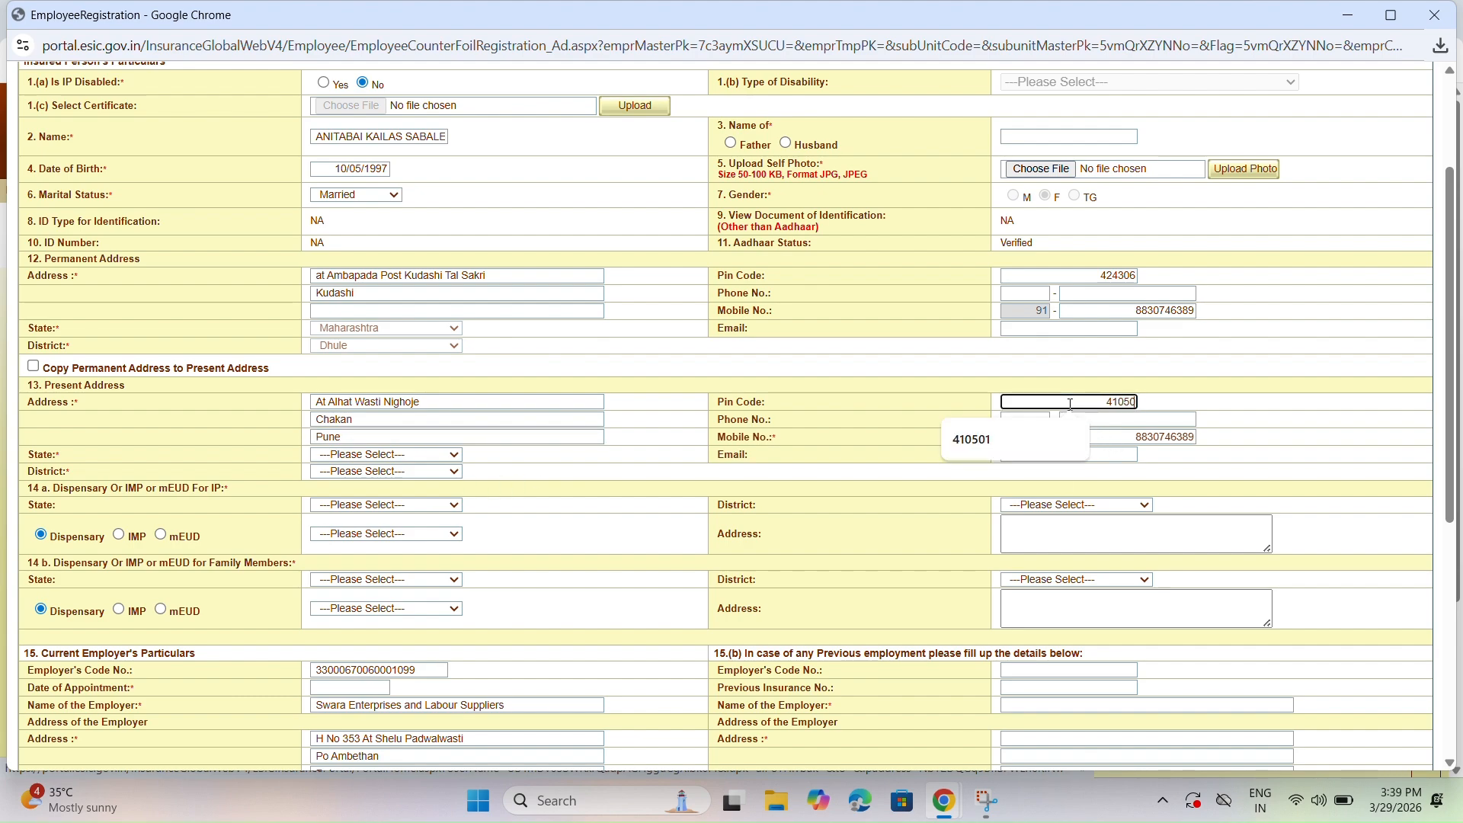
Set the present address state to Maharashtra and district to Pune
{"action": "left_click", "coordinate": [358, 455]}
{"action": "scroll", "coordinate": [362, 414], "scroll_direction": "down", "scroll_amount": 1}
{"action": "scroll", "coordinate": [361, 414], "scroll_direction": "down", "scroll_amount": 3}
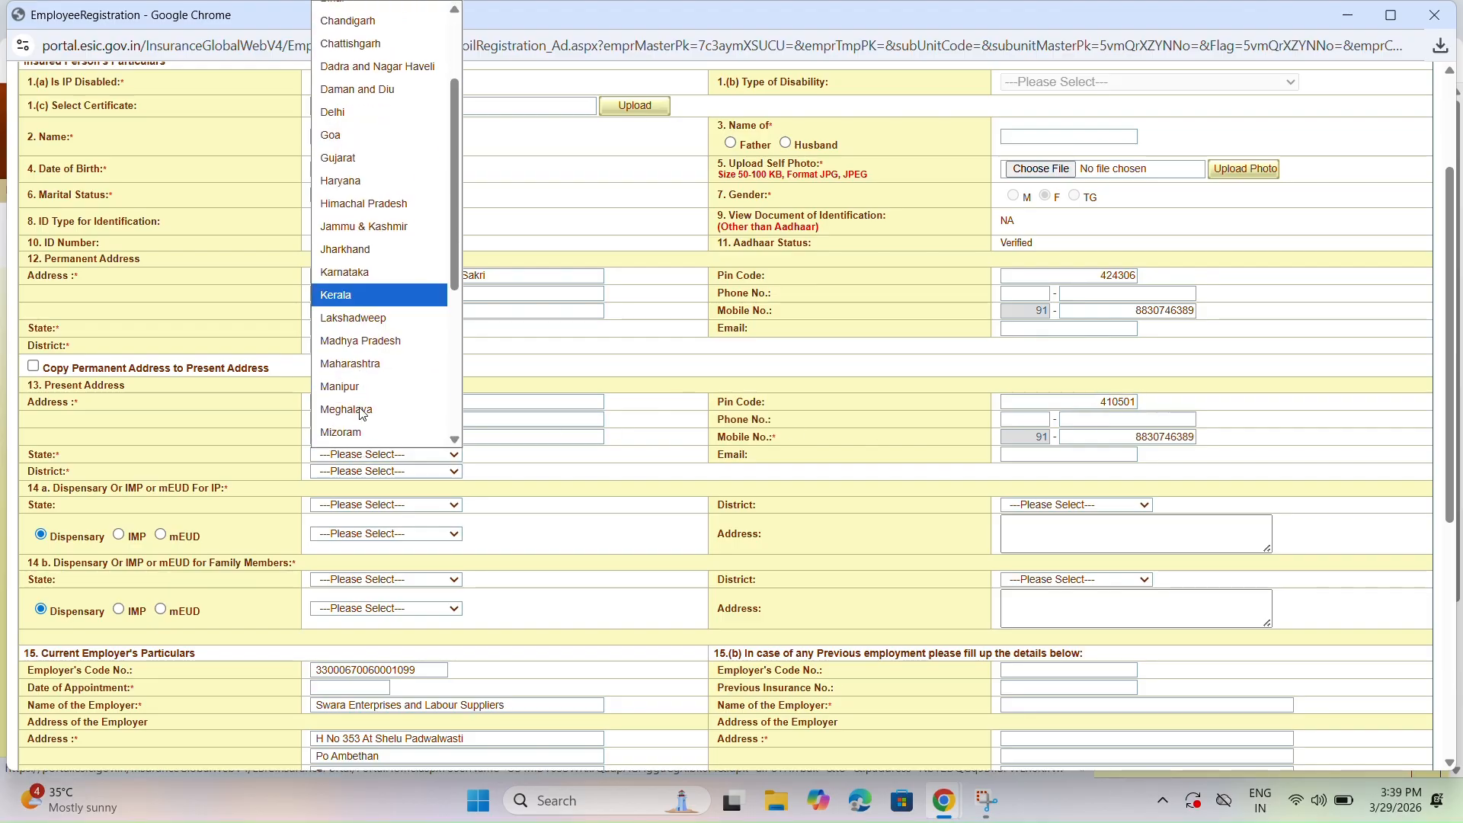
{"action": "left_click", "coordinate": [372, 316]}
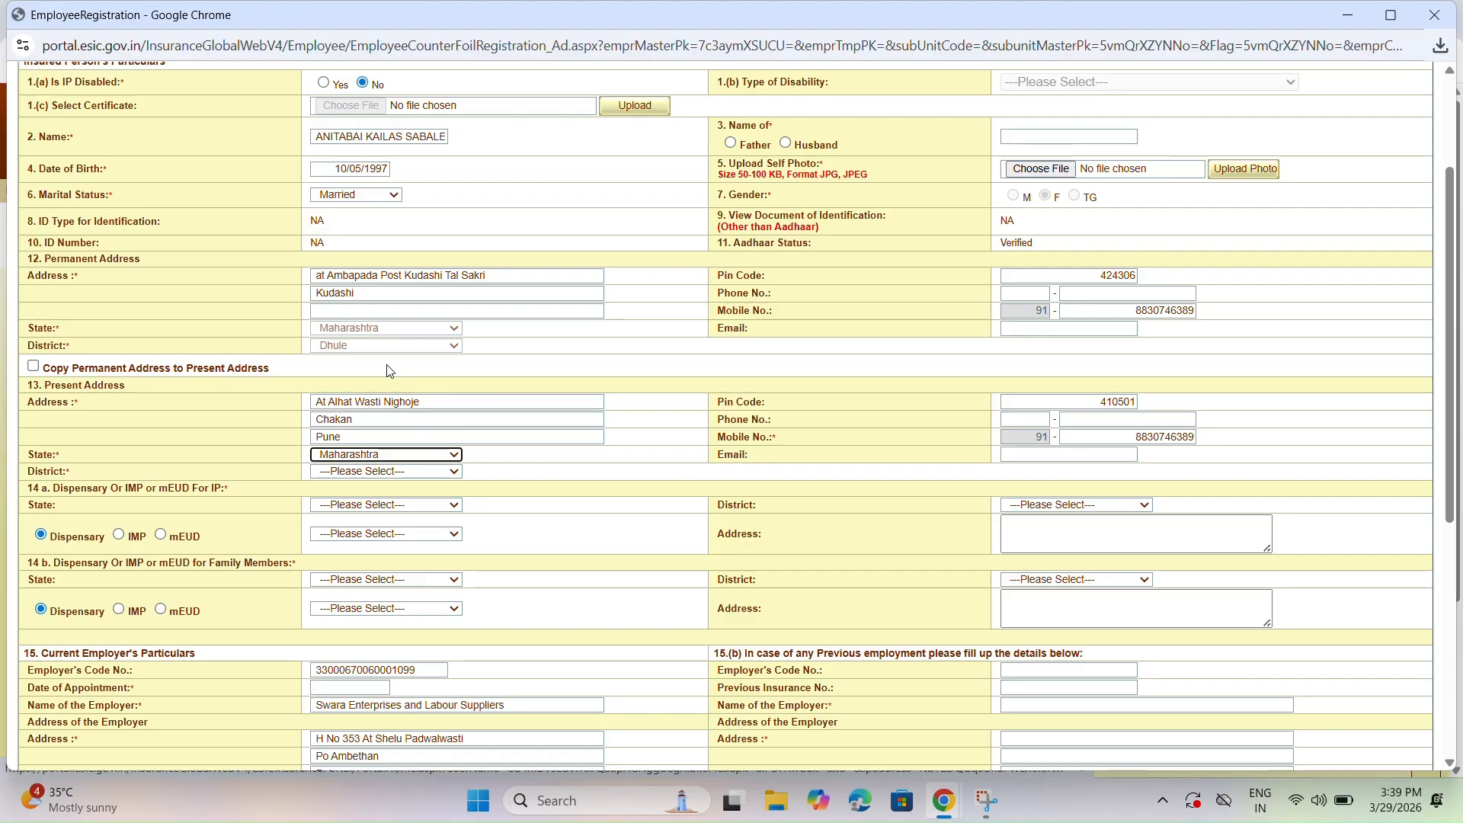
{"action": "left_click", "coordinate": [382, 472]}
{"action": "scroll", "coordinate": [383, 389], "scroll_direction": "down", "scroll_amount": 4}
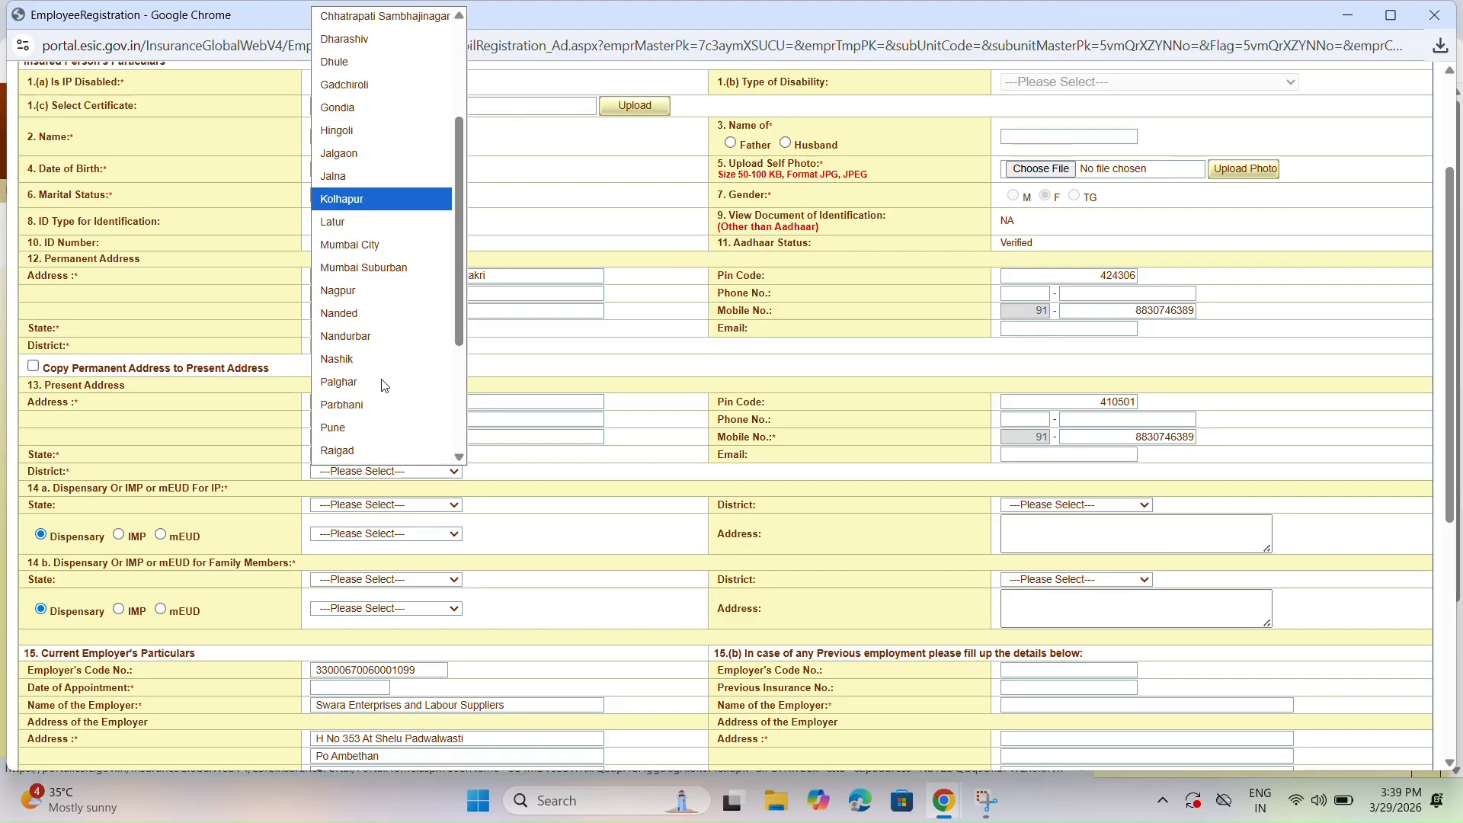
{"action": "left_click", "coordinate": [367, 350]}
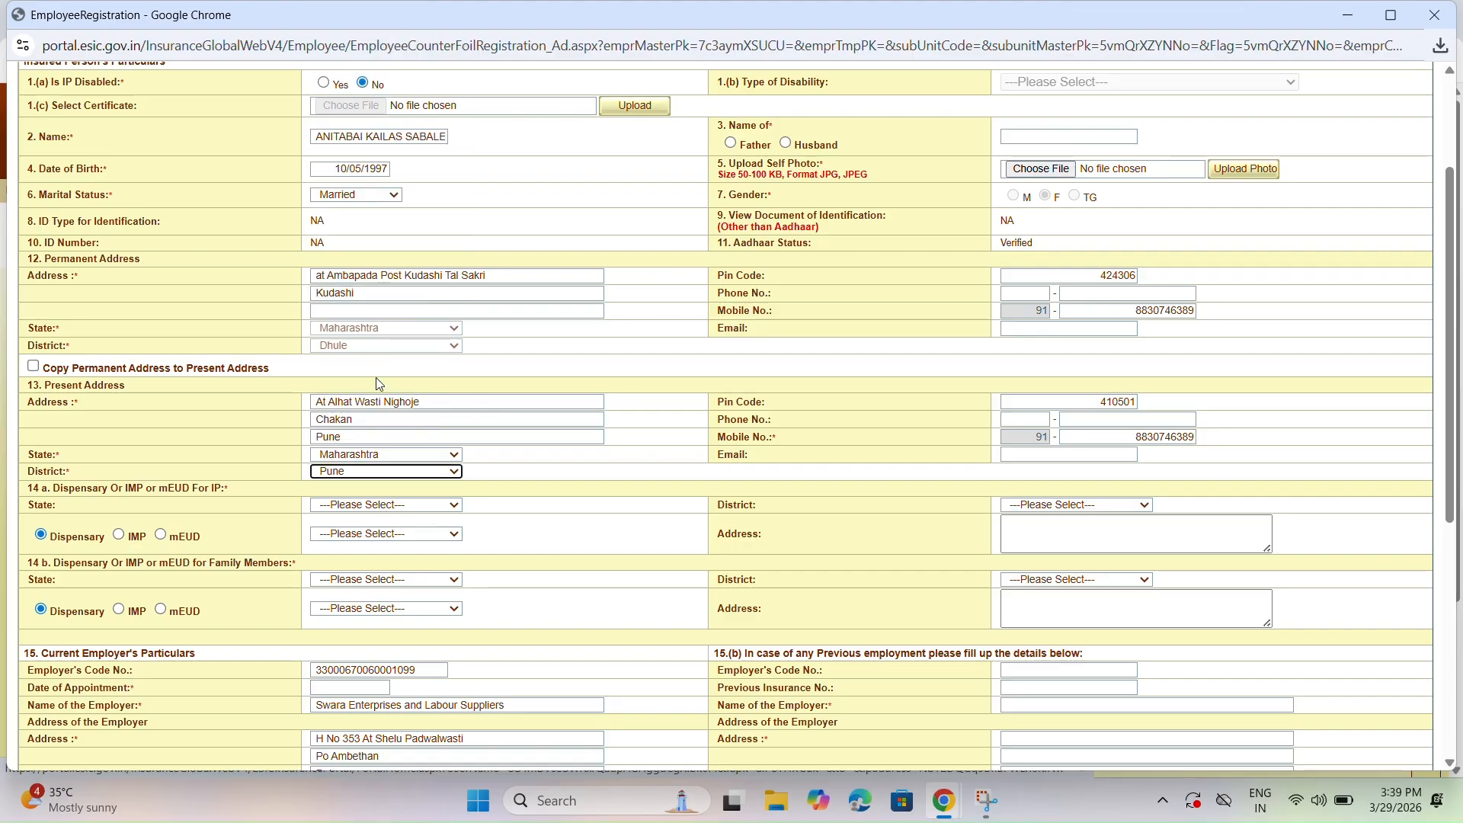
Pick state Maharashtra, district Pune and dispensary Chakan, MH (ESIS Disp.) for the insured person
{"action": "left_click", "coordinate": [416, 507]}
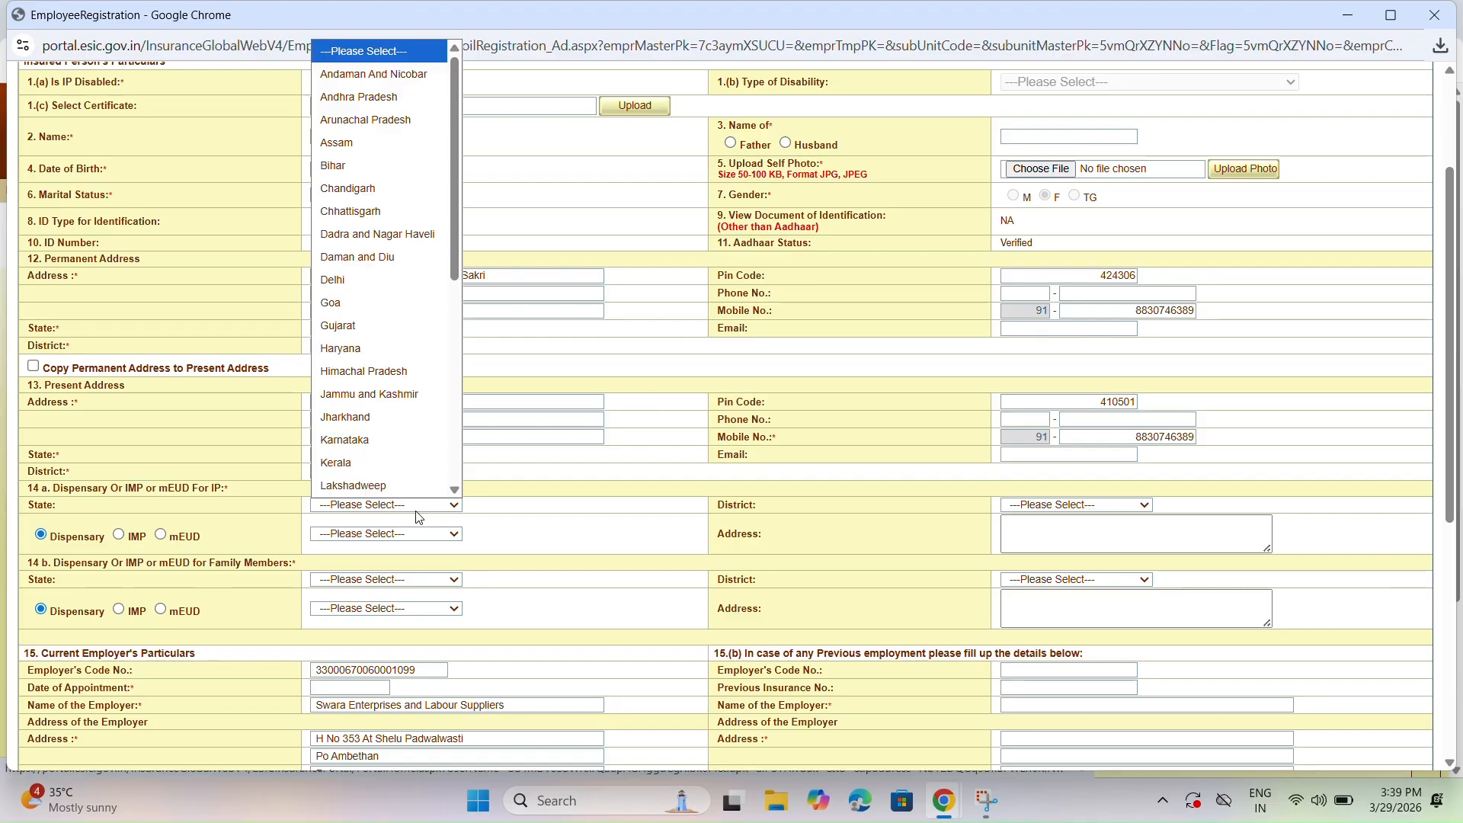
{"action": "scroll", "coordinate": [394, 379], "scroll_direction": "down", "scroll_amount": 2}
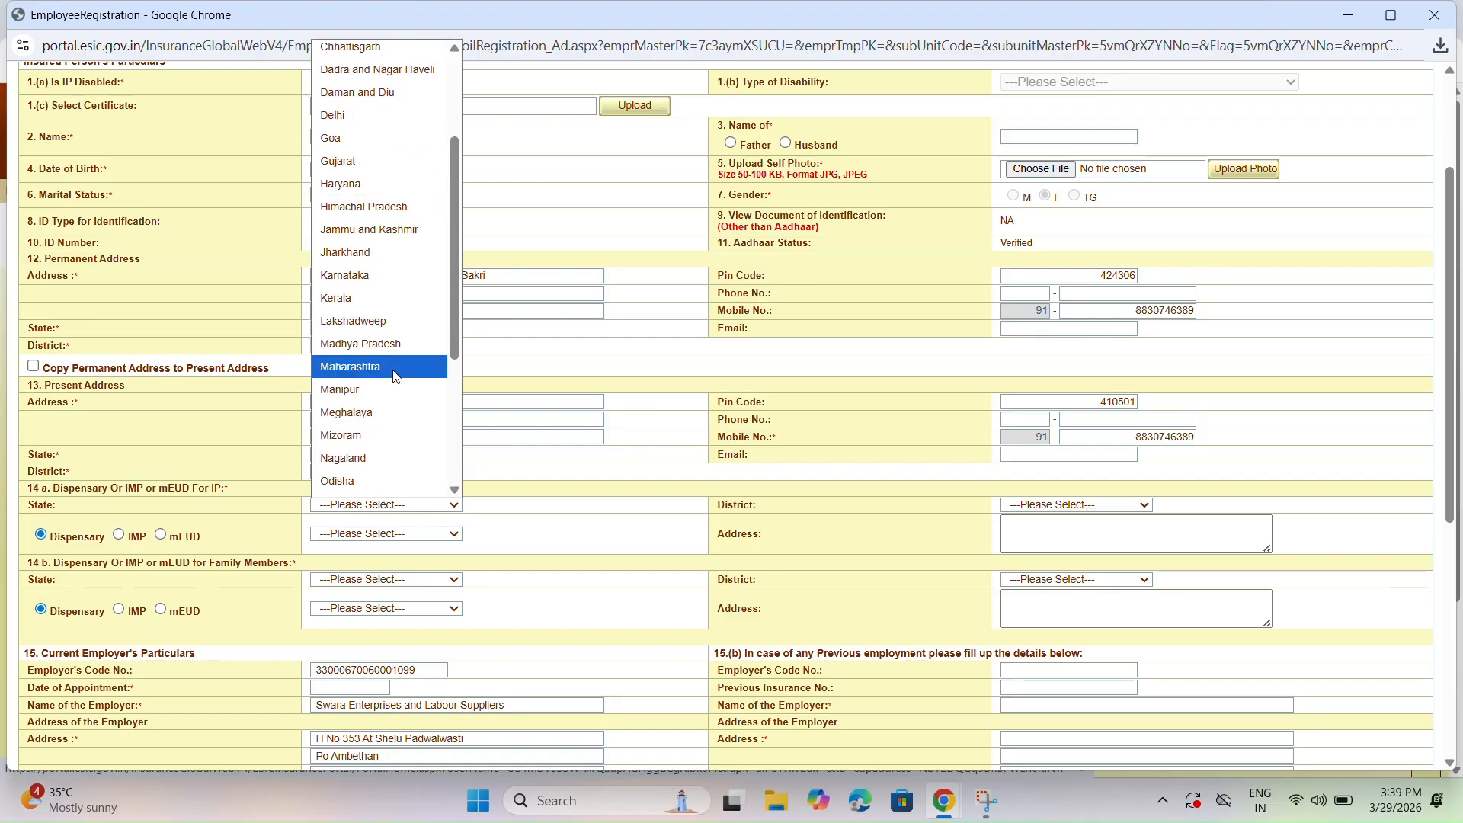
{"action": "left_click", "coordinate": [394, 370]}
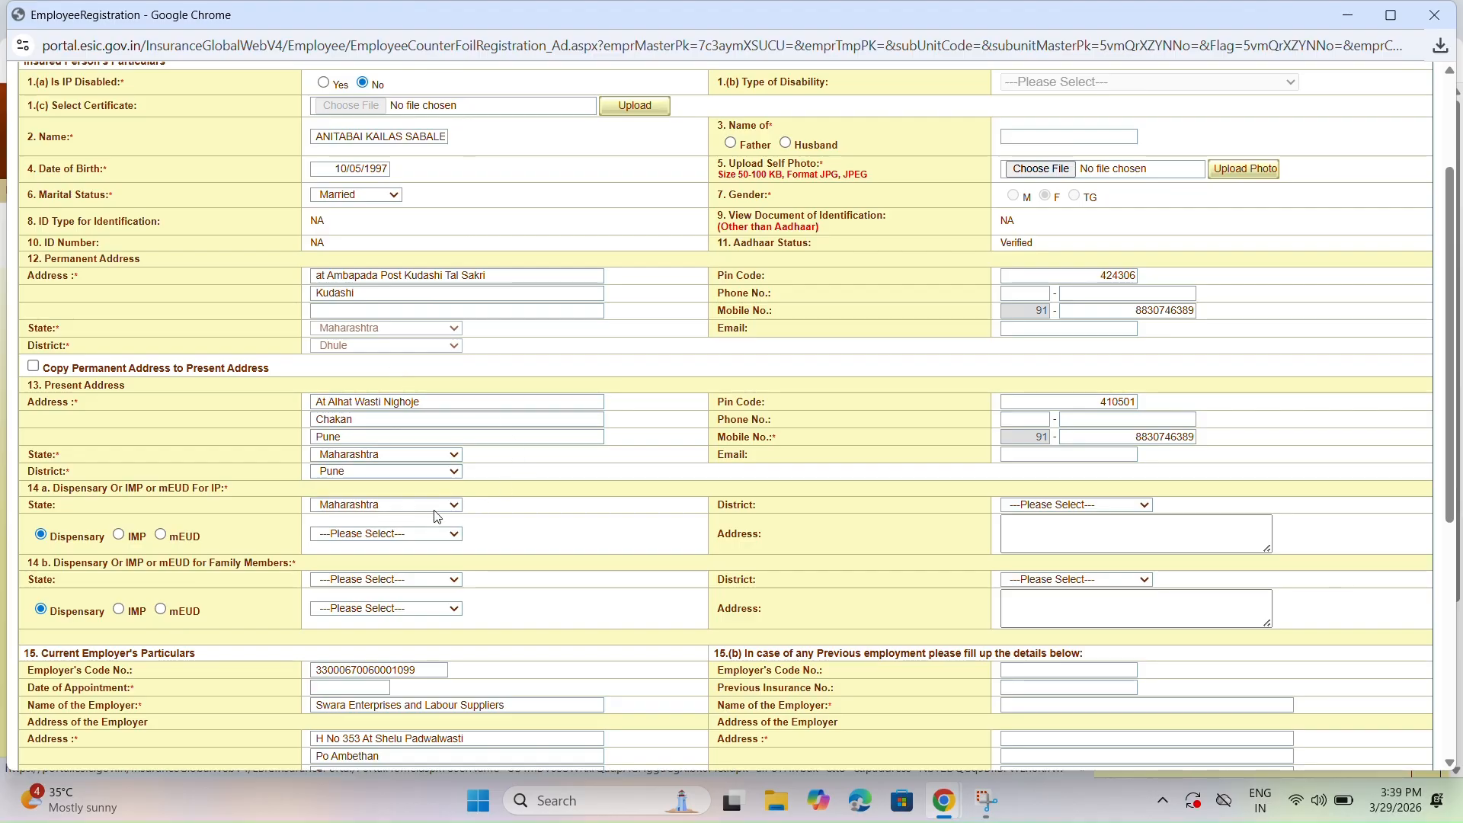
{"action": "left_click", "coordinate": [1063, 506]}
{"action": "scroll", "coordinate": [1055, 442], "scroll_direction": "down", "scroll_amount": 5}
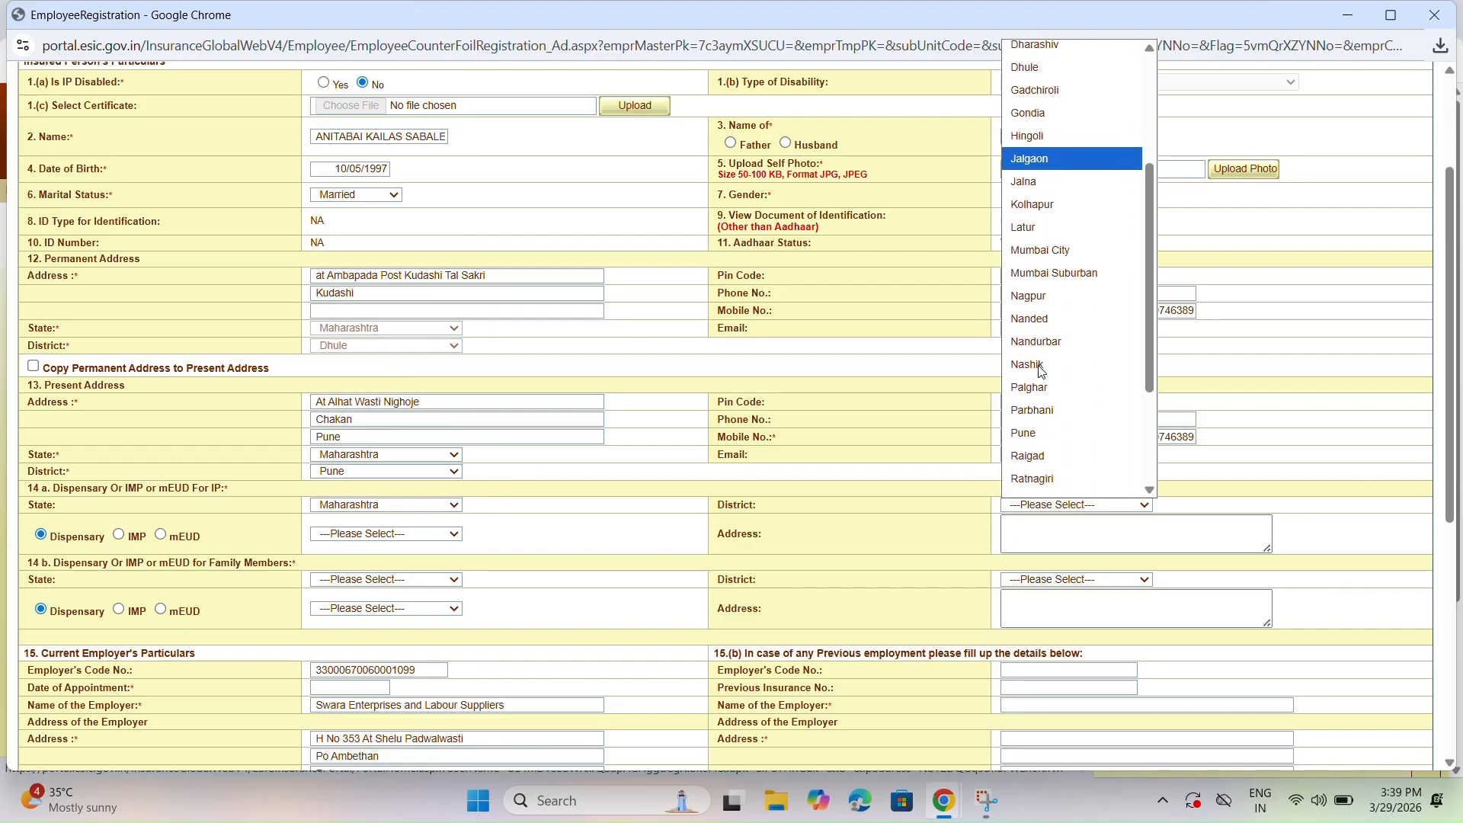
{"action": "left_click", "coordinate": [1040, 309]}
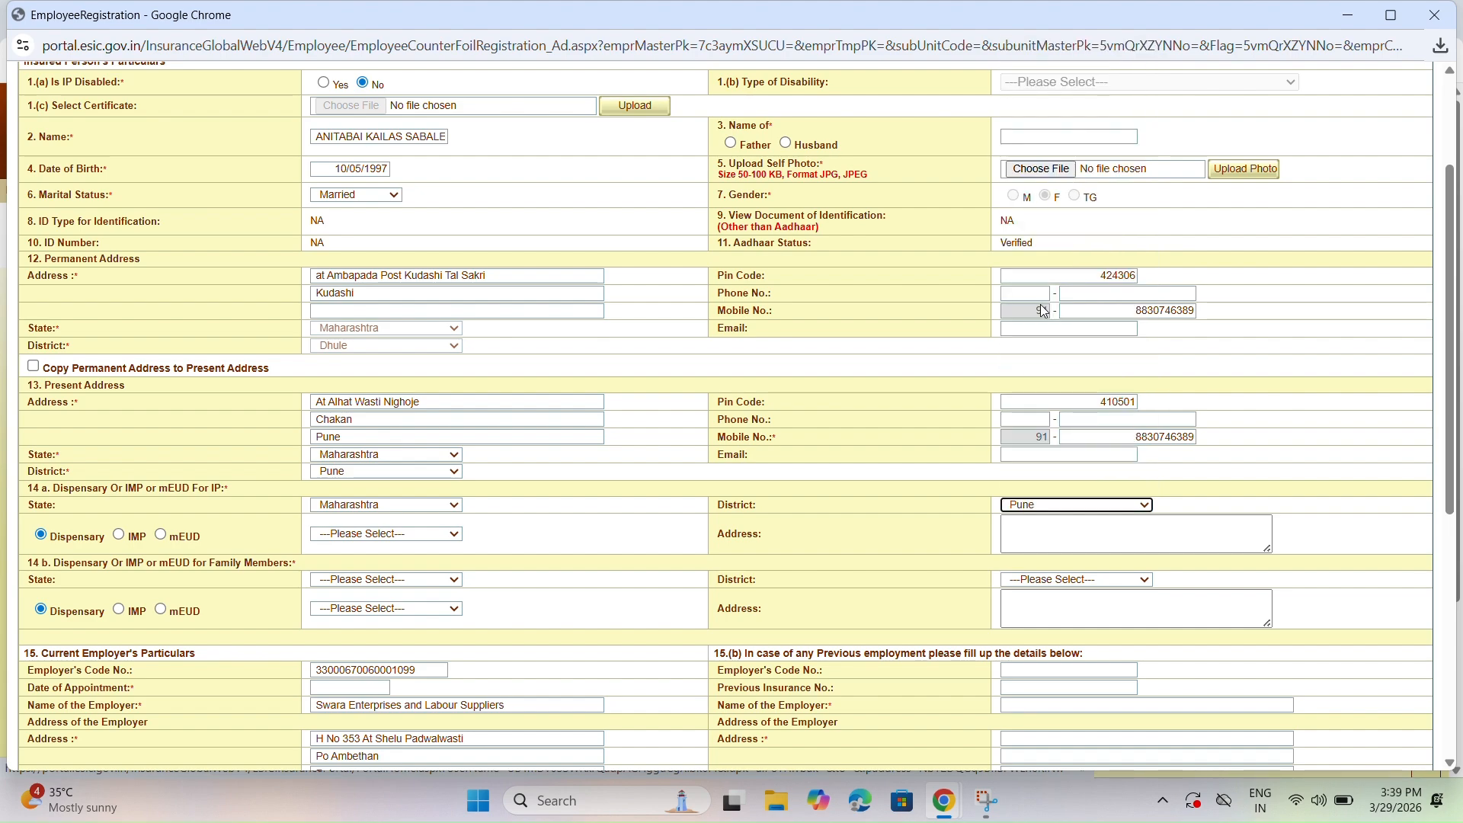
{"action": "left_click", "coordinate": [383, 535]}
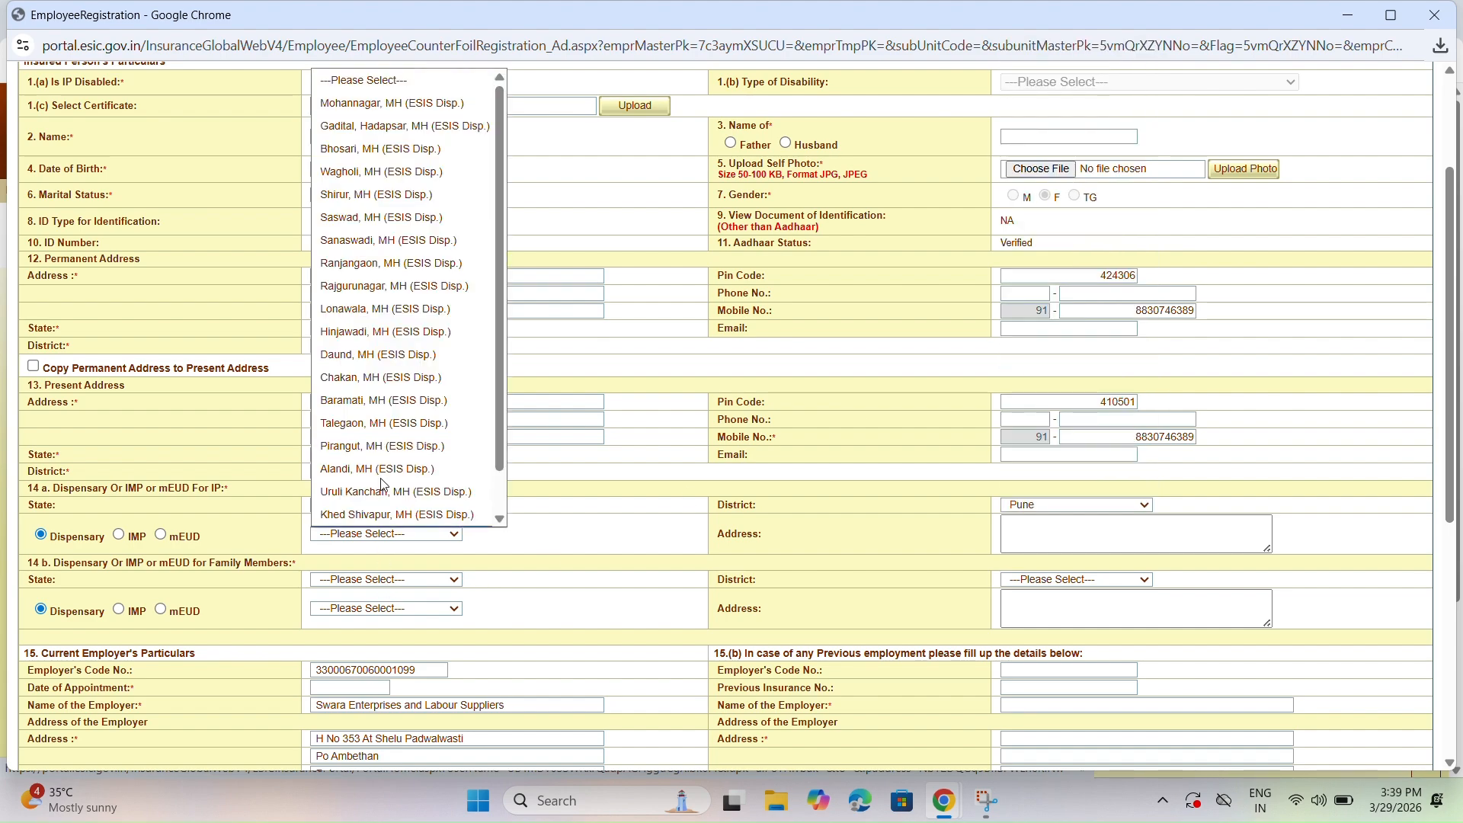
{"action": "scroll", "coordinate": [379, 420], "scroll_direction": "up", "scroll_amount": 2}
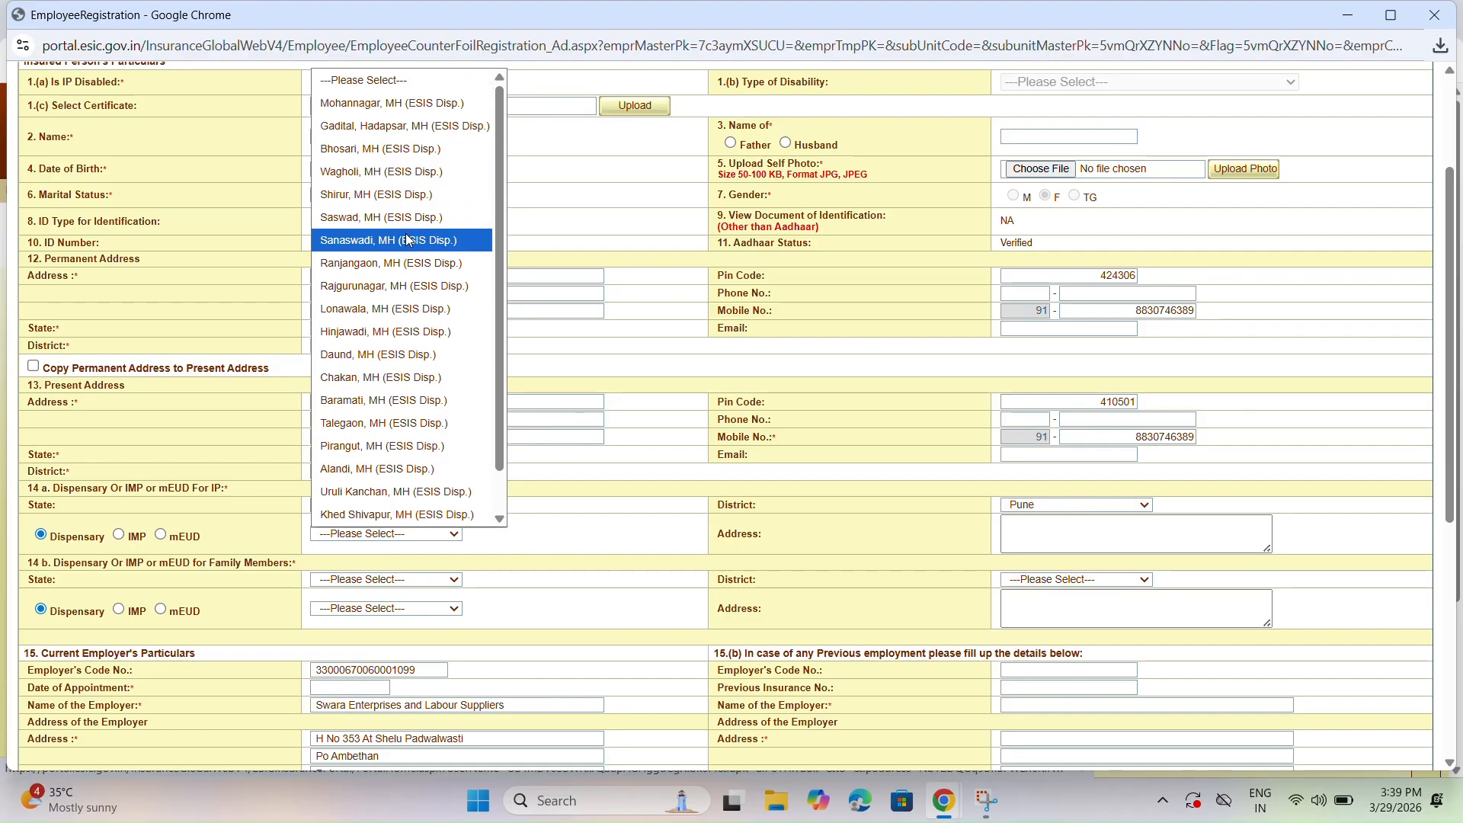
{"action": "left_click", "coordinate": [398, 377]}
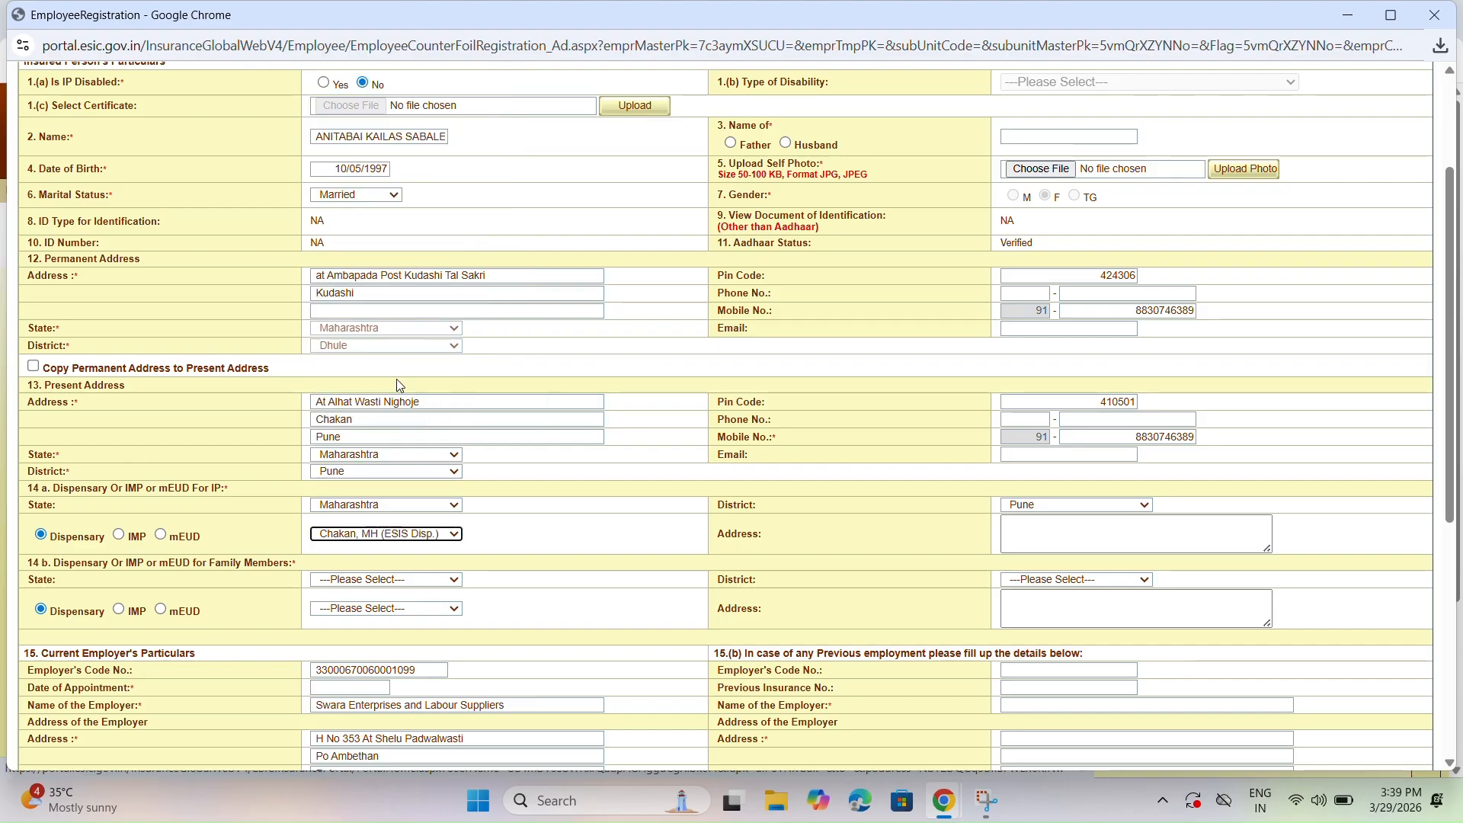
{"action": "scroll", "coordinate": [594, 576], "scroll_direction": "down", "scroll_amount": 2}
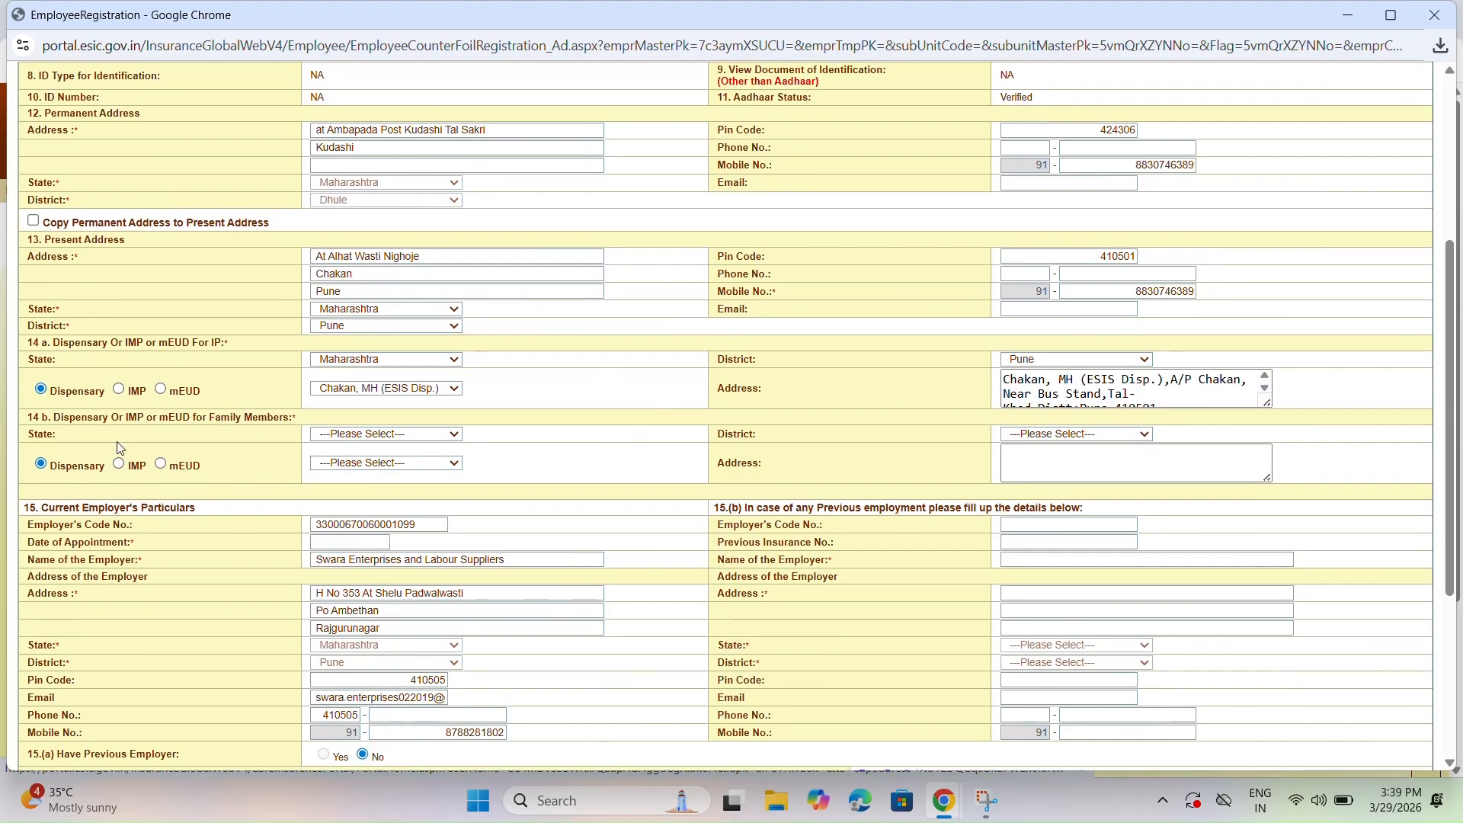
Pick state Maharashtra, district Pune and dispensary Chakan, MH (ESIS Disp.) for family members
{"action": "left_click", "coordinate": [375, 438]}
{"action": "scroll", "coordinate": [375, 403], "scroll_direction": "down", "scroll_amount": 1}
{"action": "scroll", "coordinate": [375, 378], "scroll_direction": "down", "scroll_amount": 1}
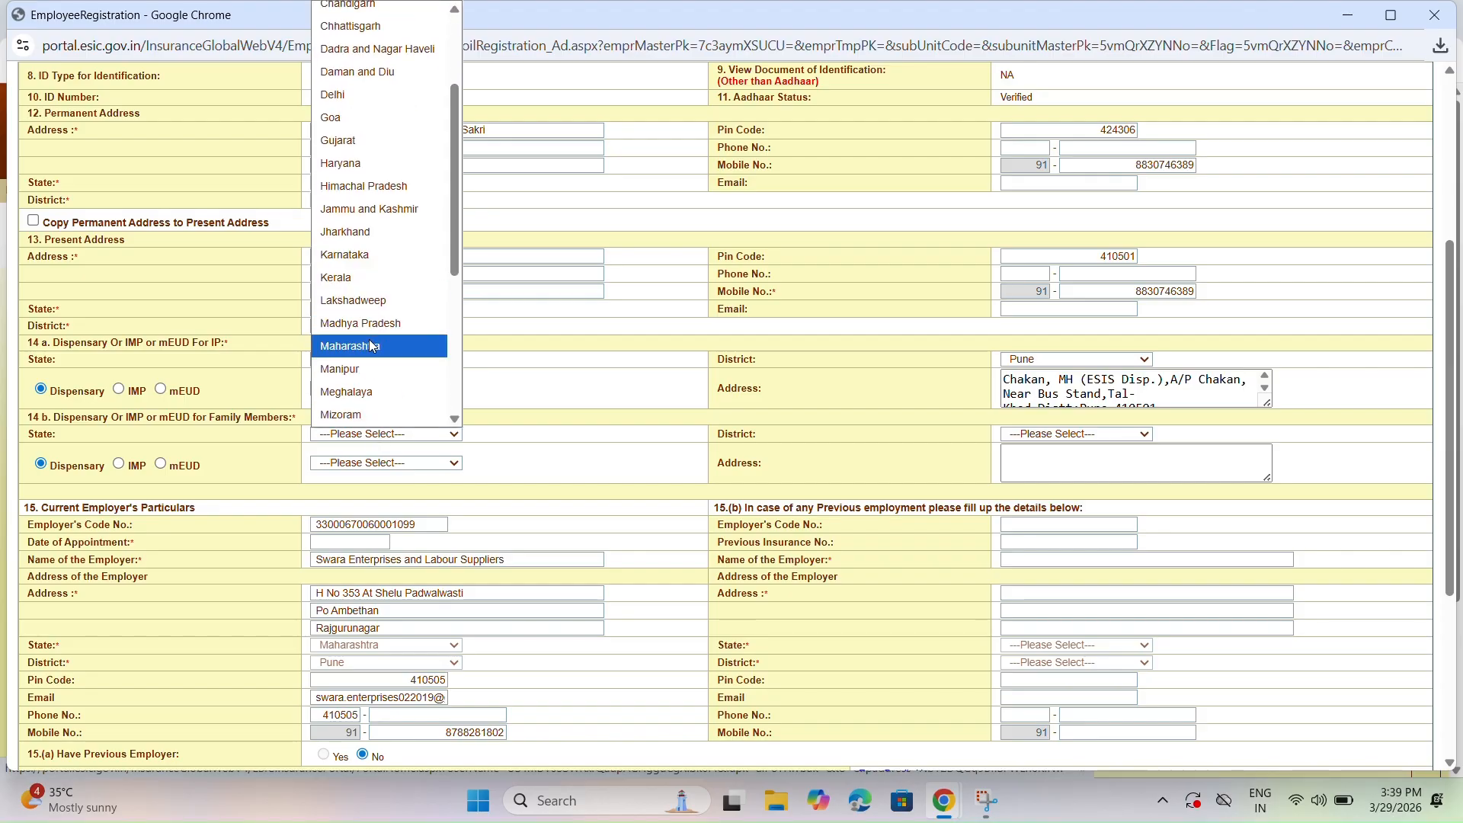
{"action": "left_click", "coordinate": [374, 343]}
{"action": "left_click", "coordinate": [1082, 434]}
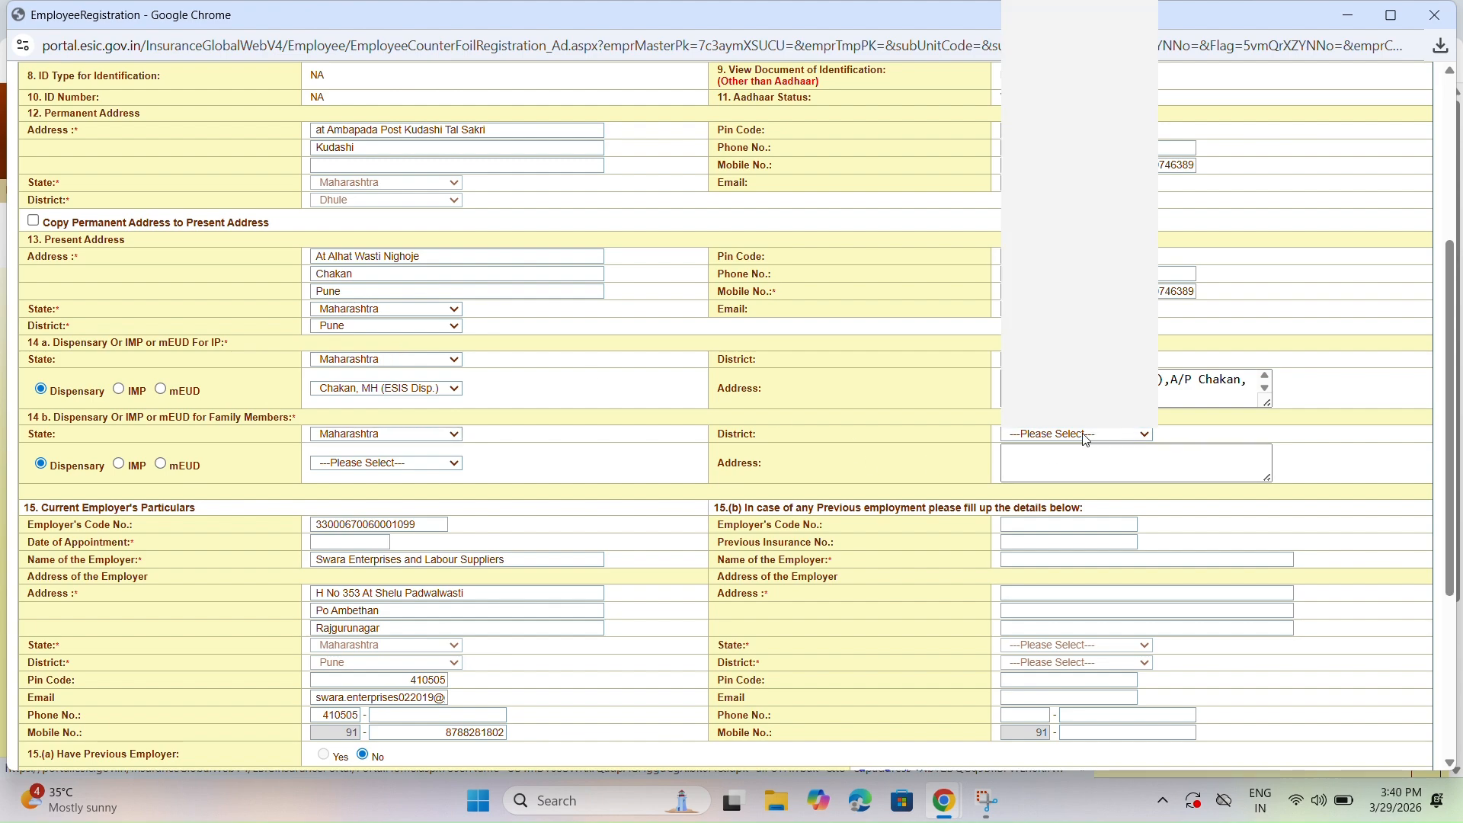
{"action": "scroll", "coordinate": [1056, 335], "scroll_direction": "down", "scroll_amount": 4}
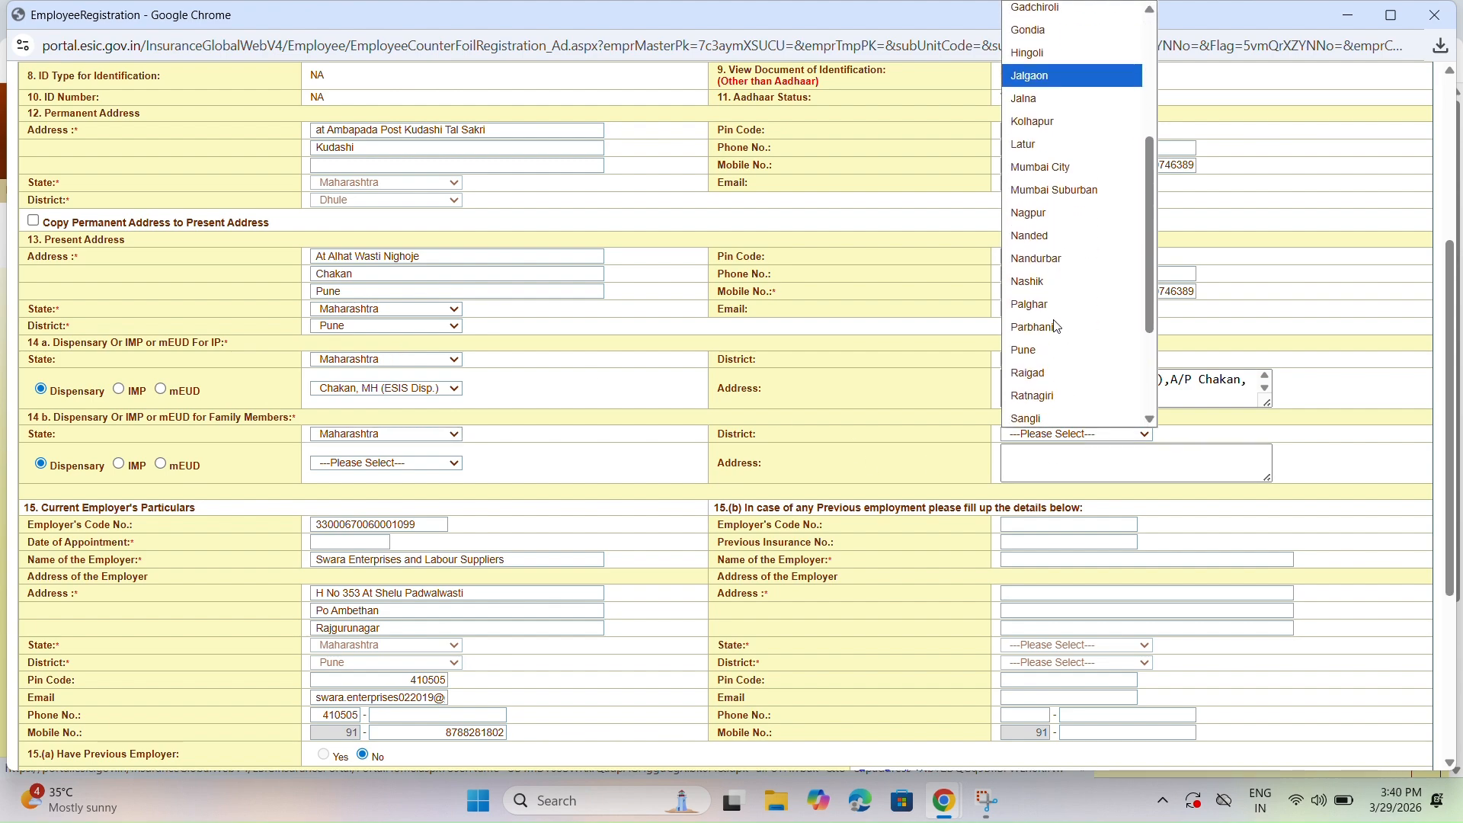
{"action": "left_click", "coordinate": [1045, 348]}
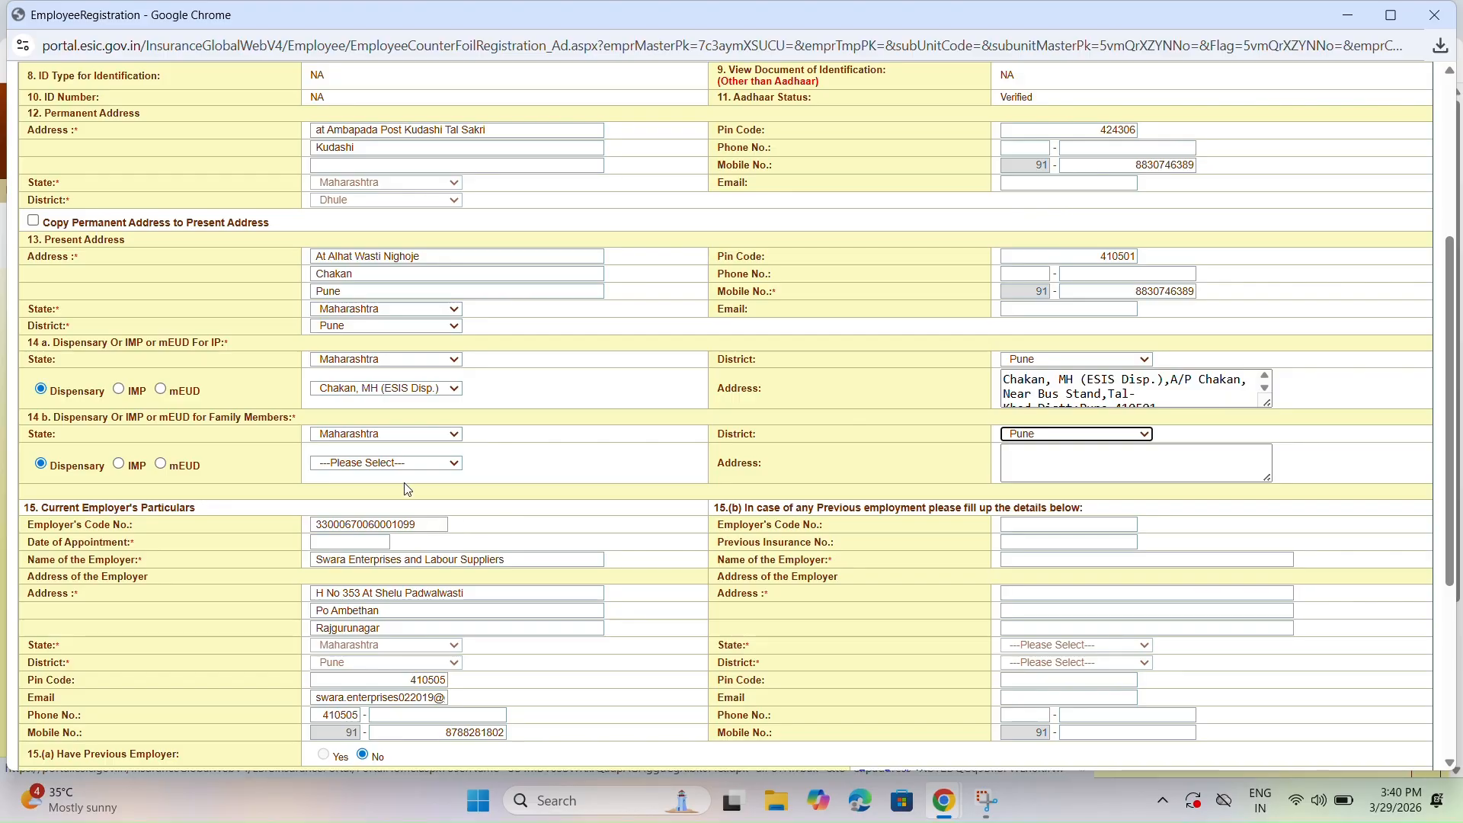
{"action": "left_click", "coordinate": [392, 463]}
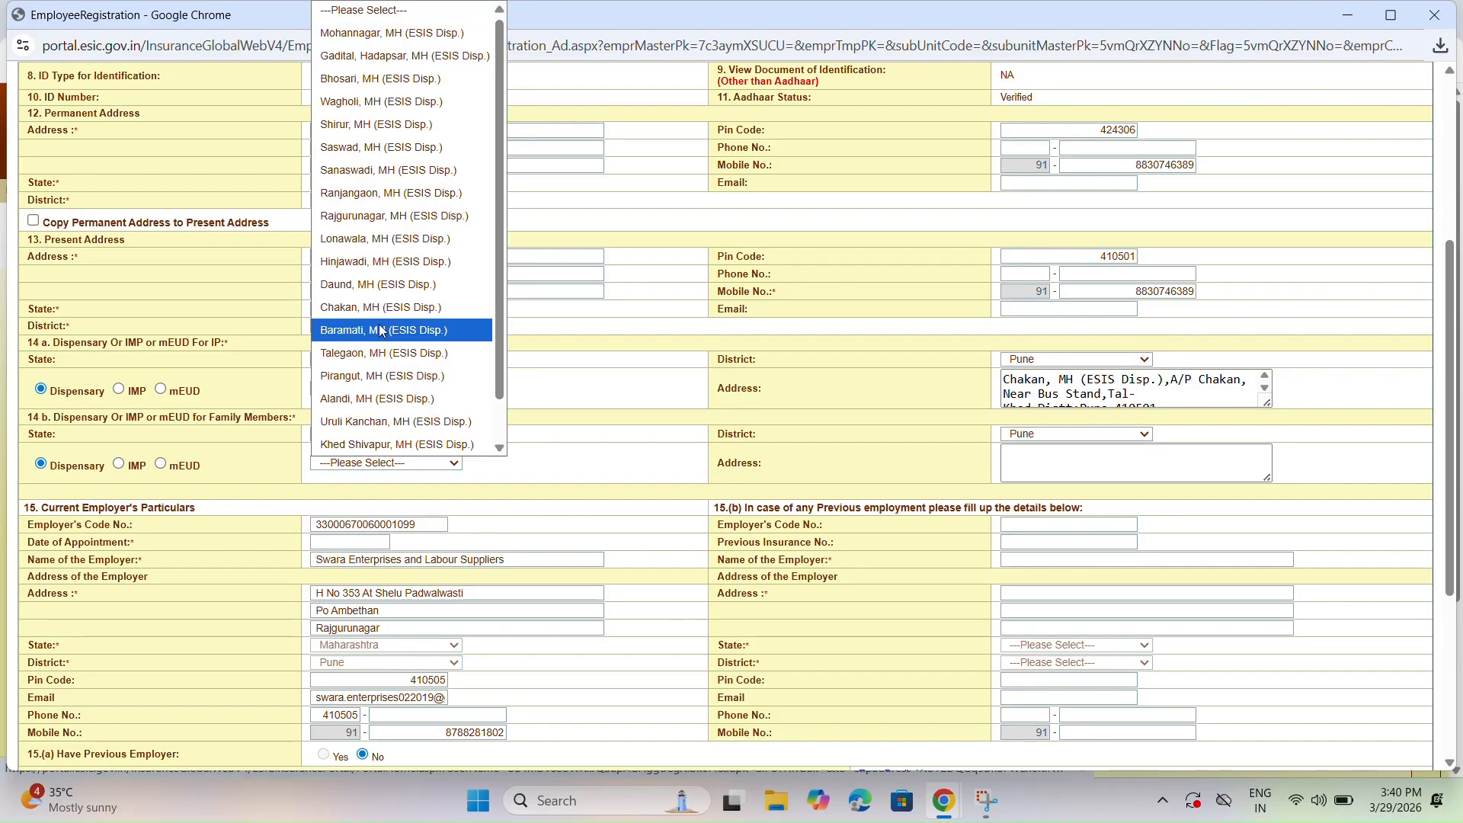
{"action": "left_click", "coordinate": [381, 308]}
{"action": "scroll", "coordinate": [620, 600], "scroll_direction": "down", "scroll_amount": 1}
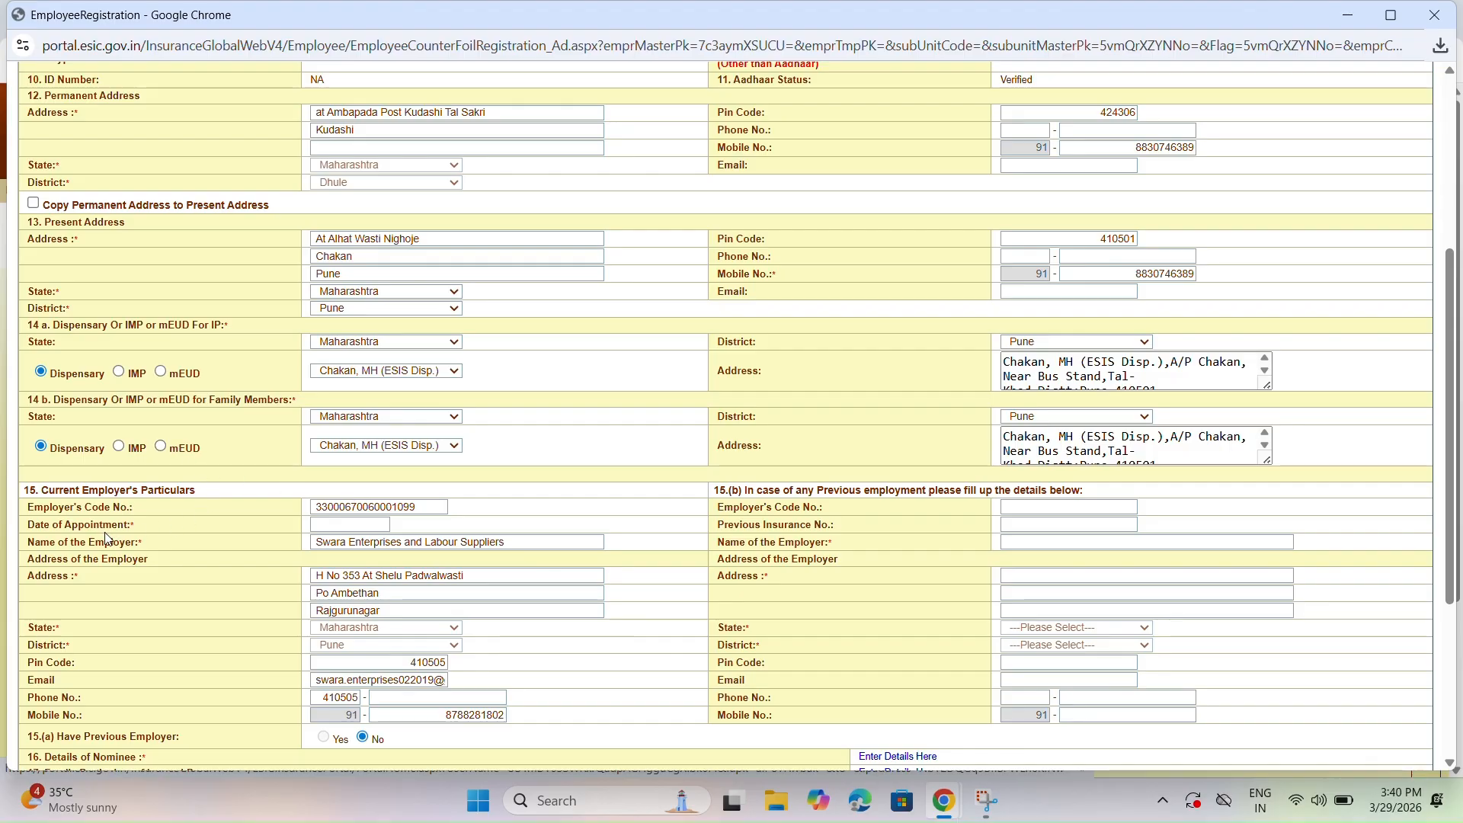
Pick 22 March 2026 as the Date of Appointment in the calendar
{"action": "left_click", "coordinate": [354, 526]}
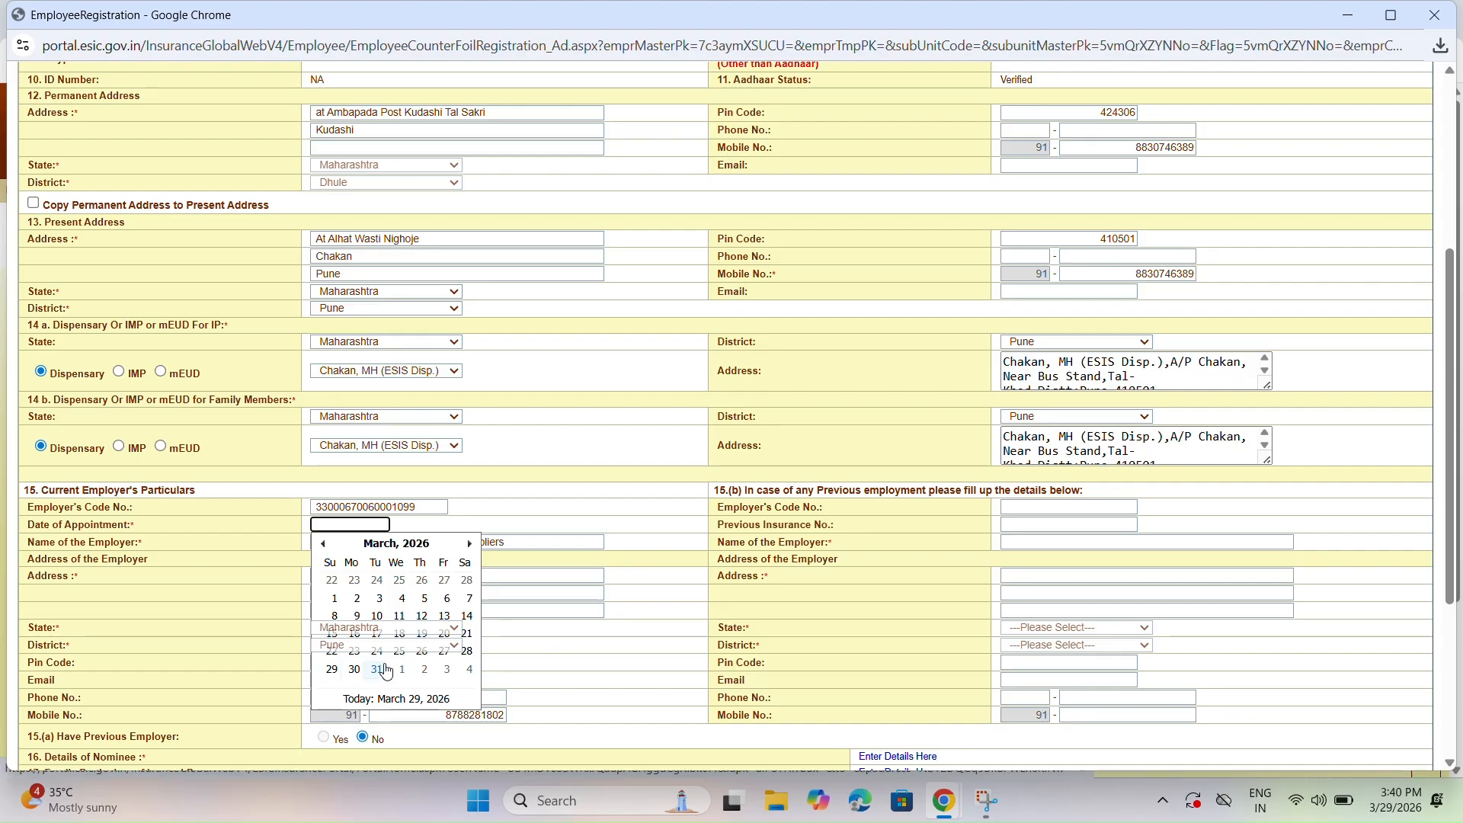
{"action": "left_click", "coordinate": [332, 650]}
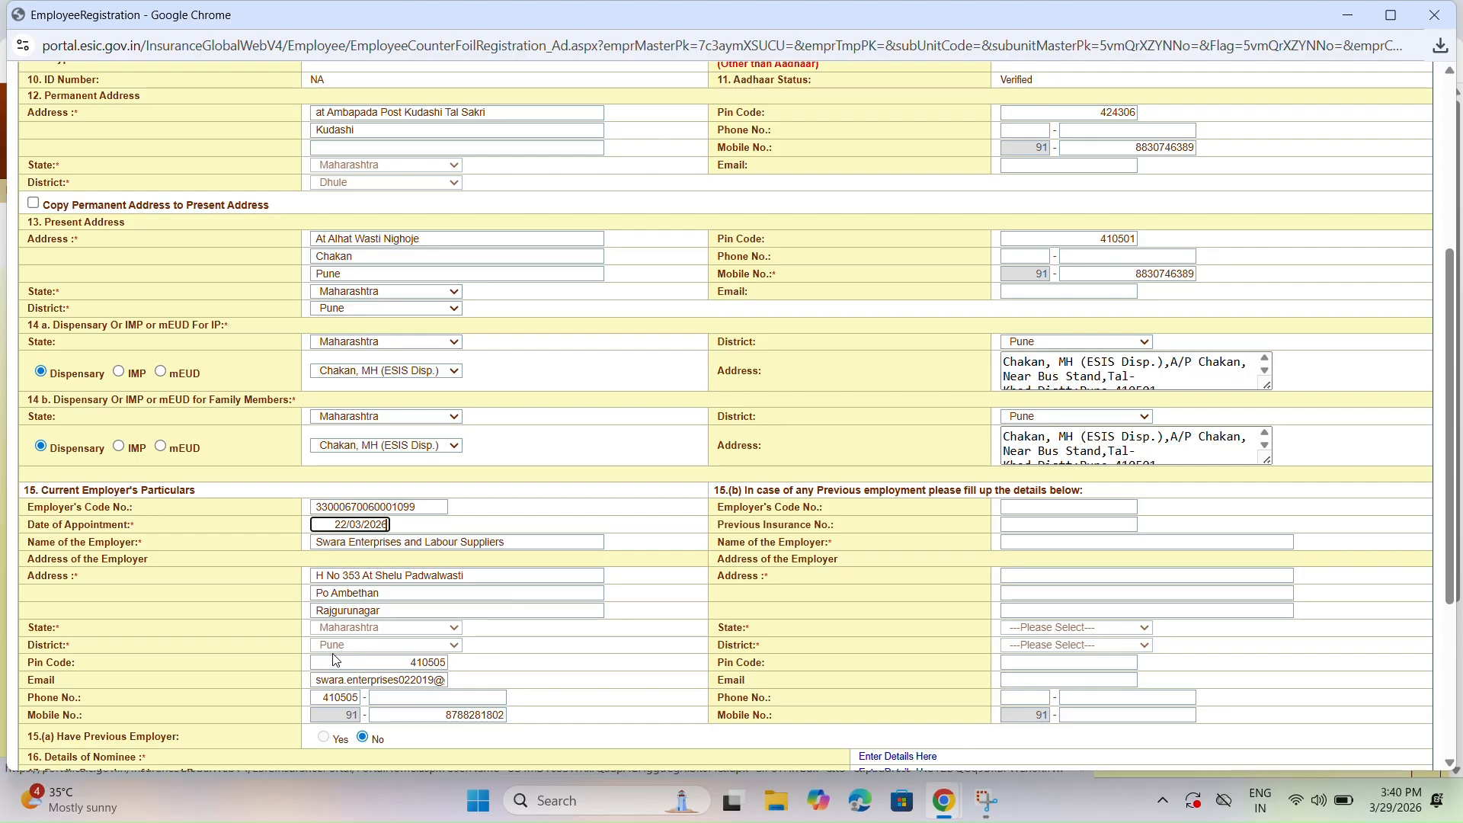
{"action": "scroll", "coordinate": [488, 564], "scroll_direction": "down", "scroll_amount": 3}
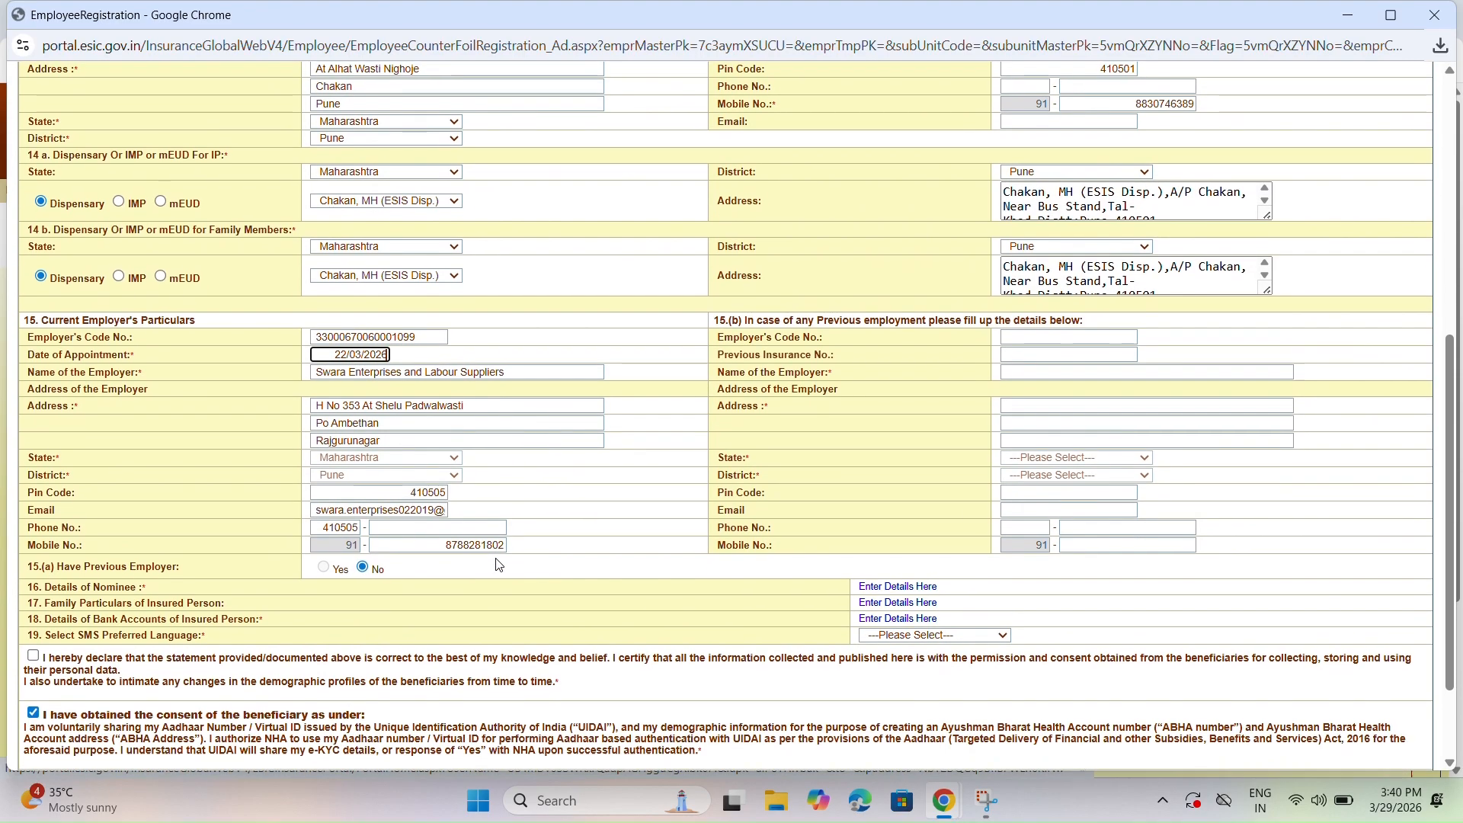
{"action": "scroll", "coordinate": [499, 564], "scroll_direction": "up", "scroll_amount": 8}
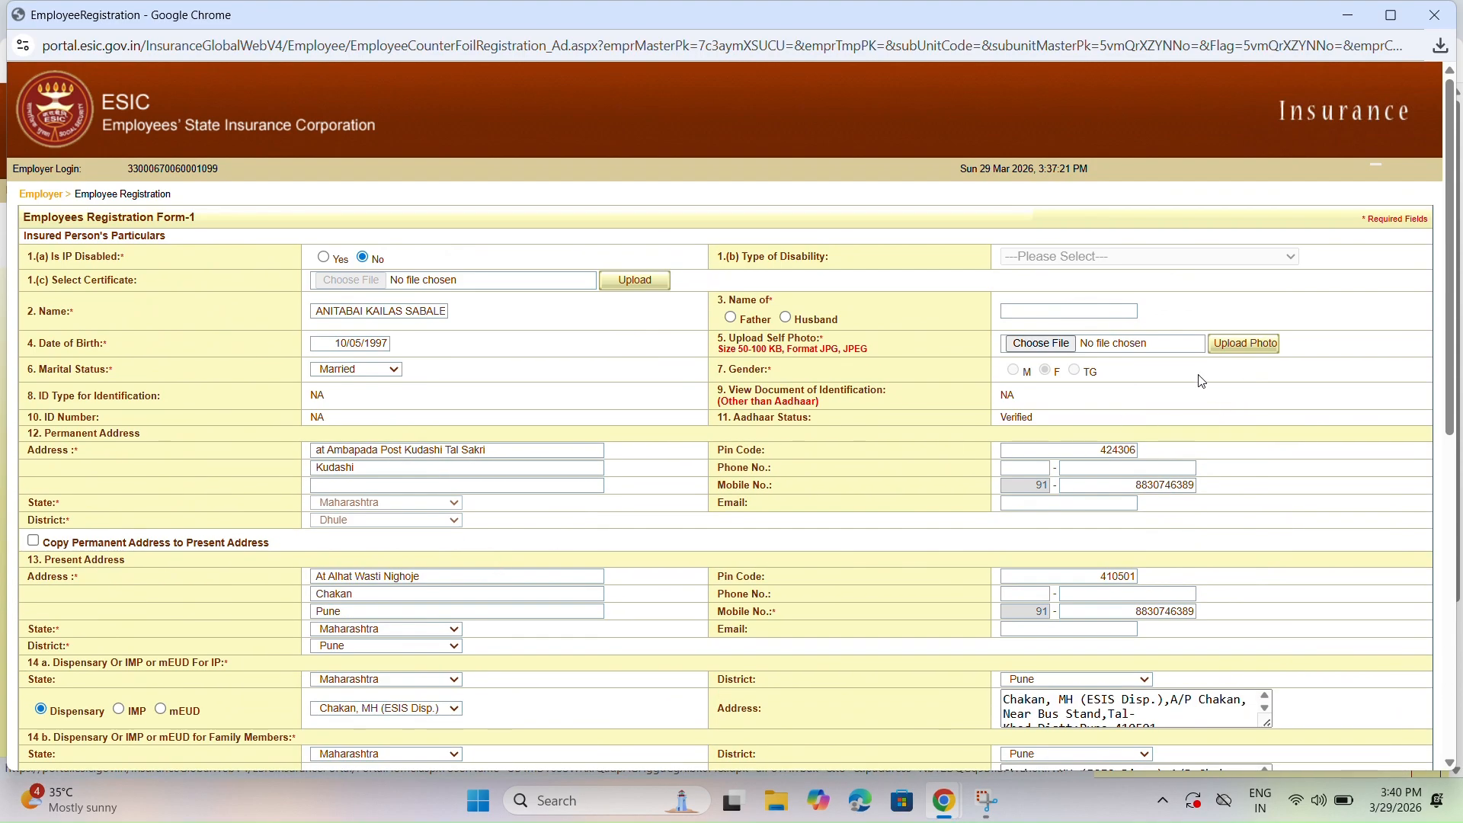
Attach the employee's JPEG self photo from Downloads and upload it to Form-1
{"action": "left_click", "coordinate": [1072, 349]}
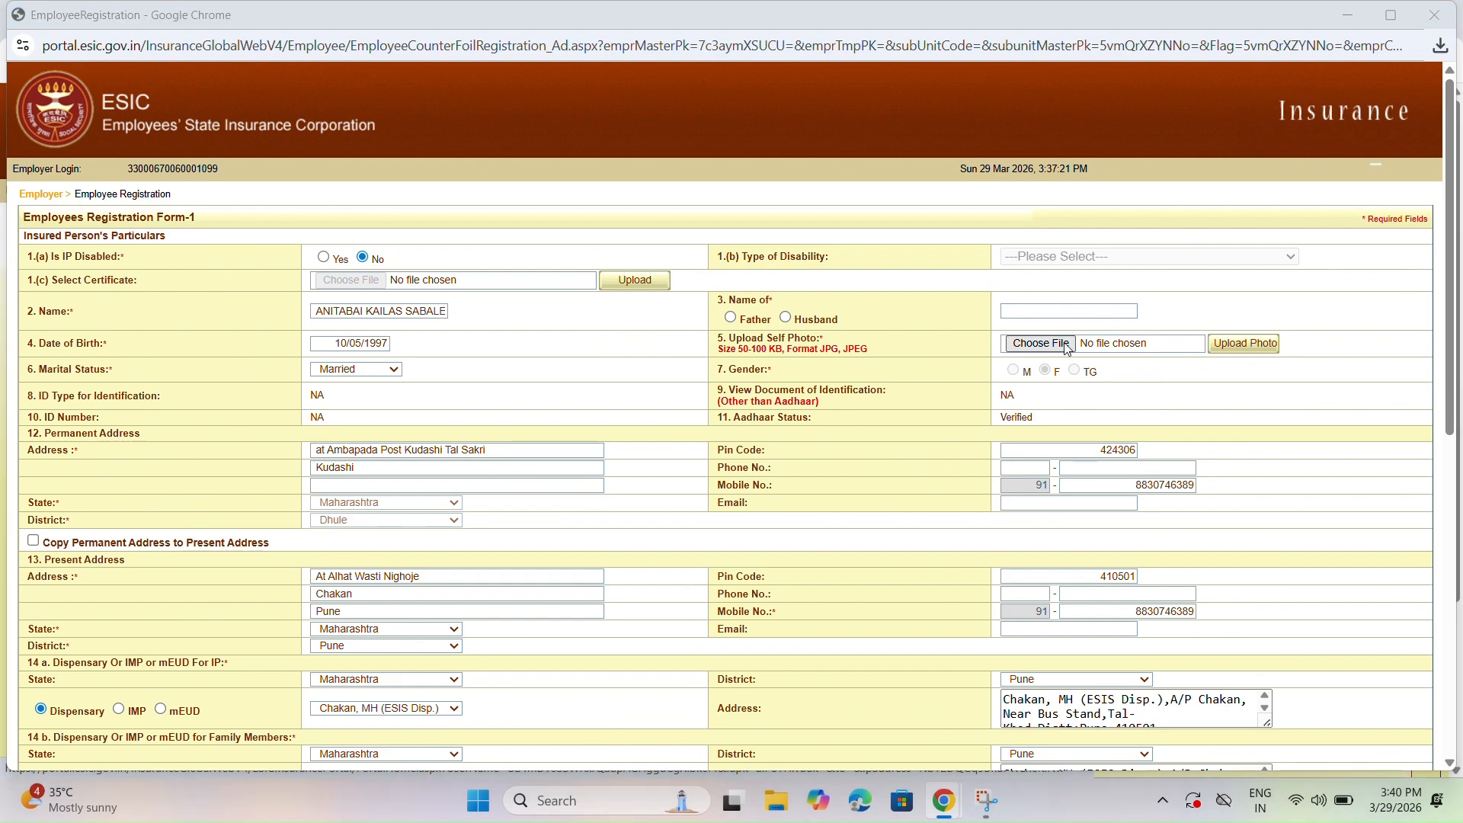
{"action": "left_click", "coordinate": [345, 205]}
{"action": "left_click", "coordinate": [587, 420]}
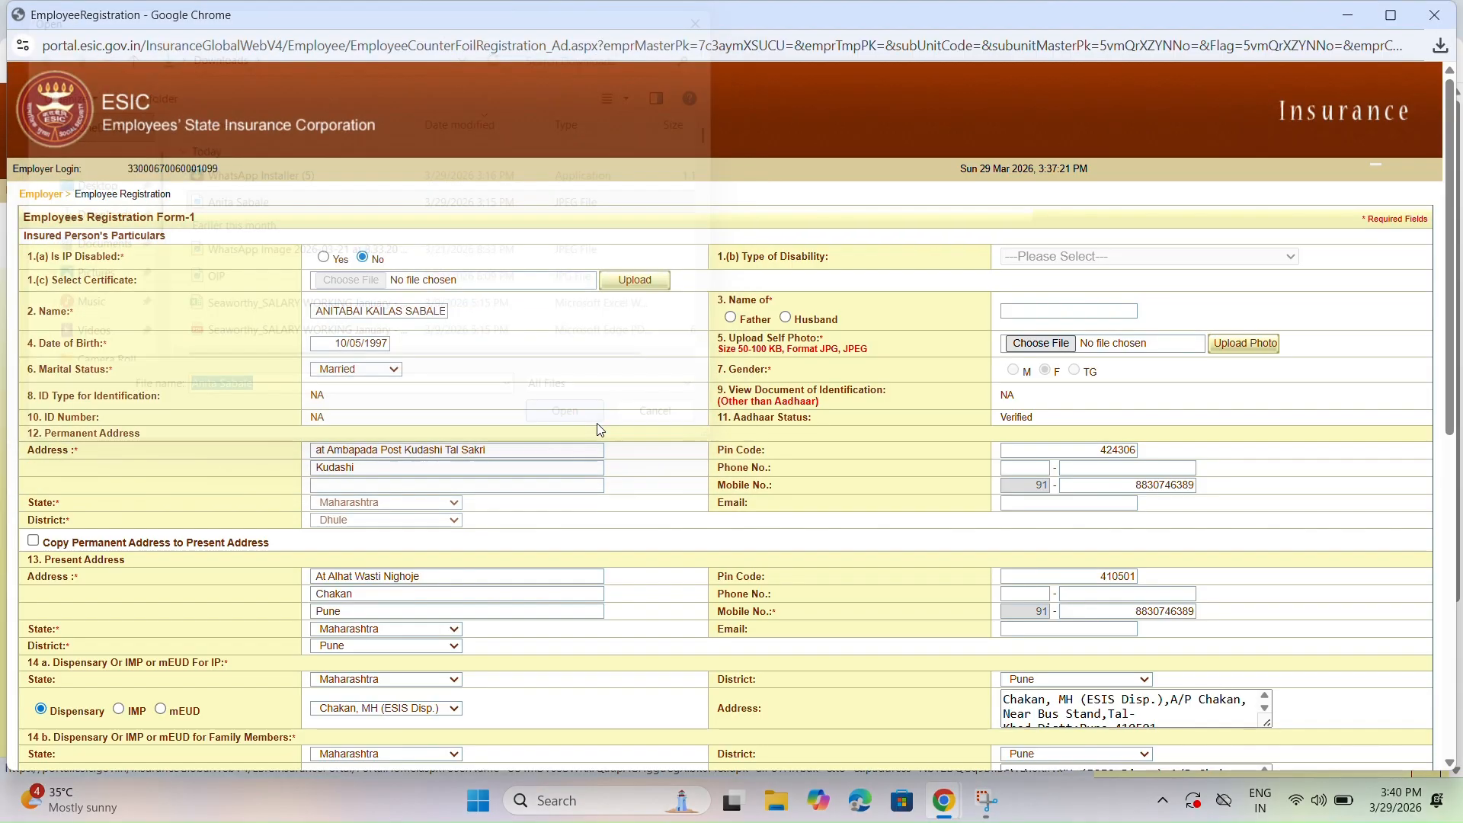
{"action": "left_click", "coordinate": [1240, 347]}
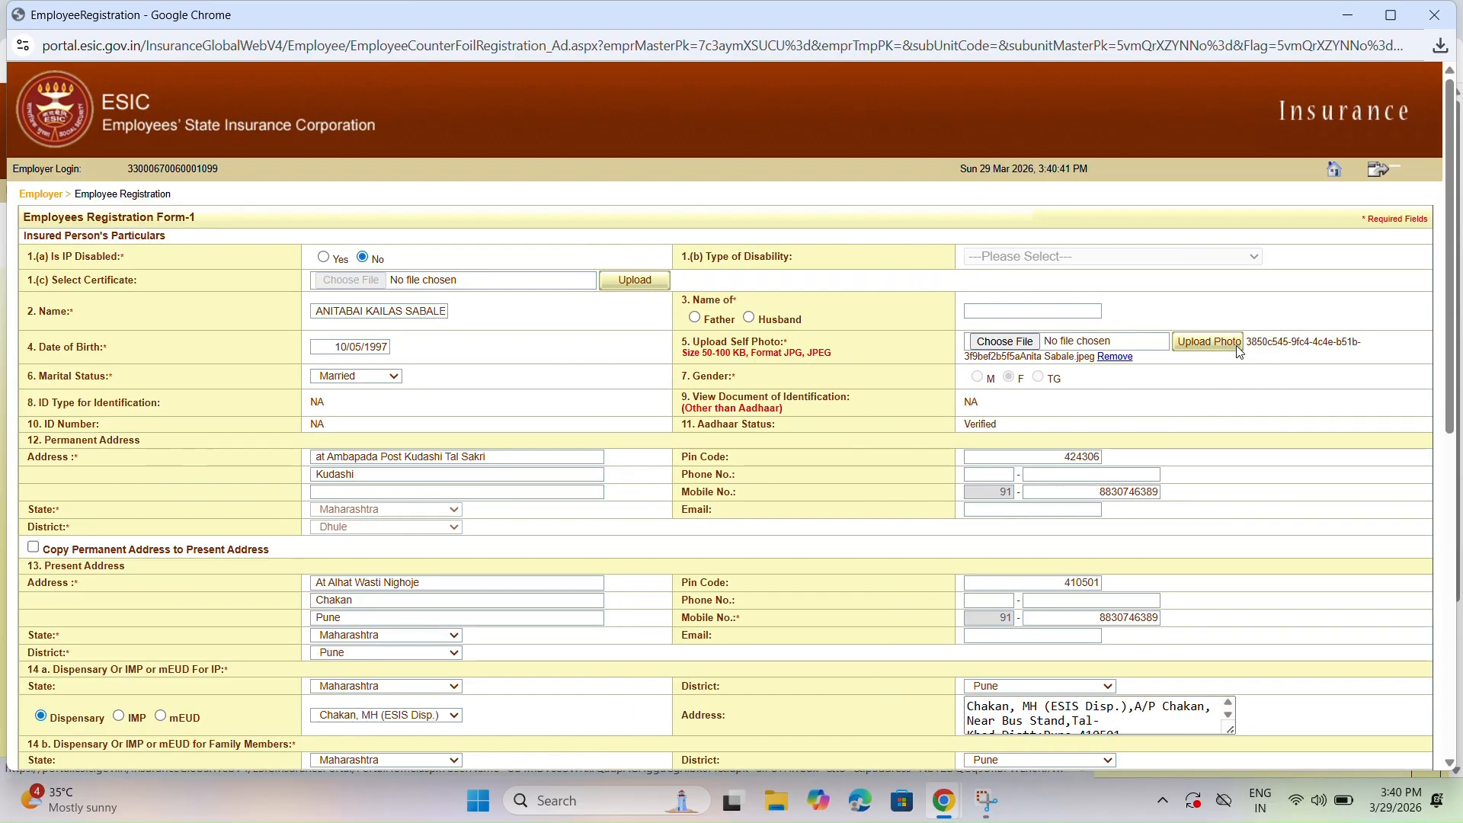
{"action": "scroll", "coordinate": [838, 495], "scroll_direction": "down", "scroll_amount": 8}
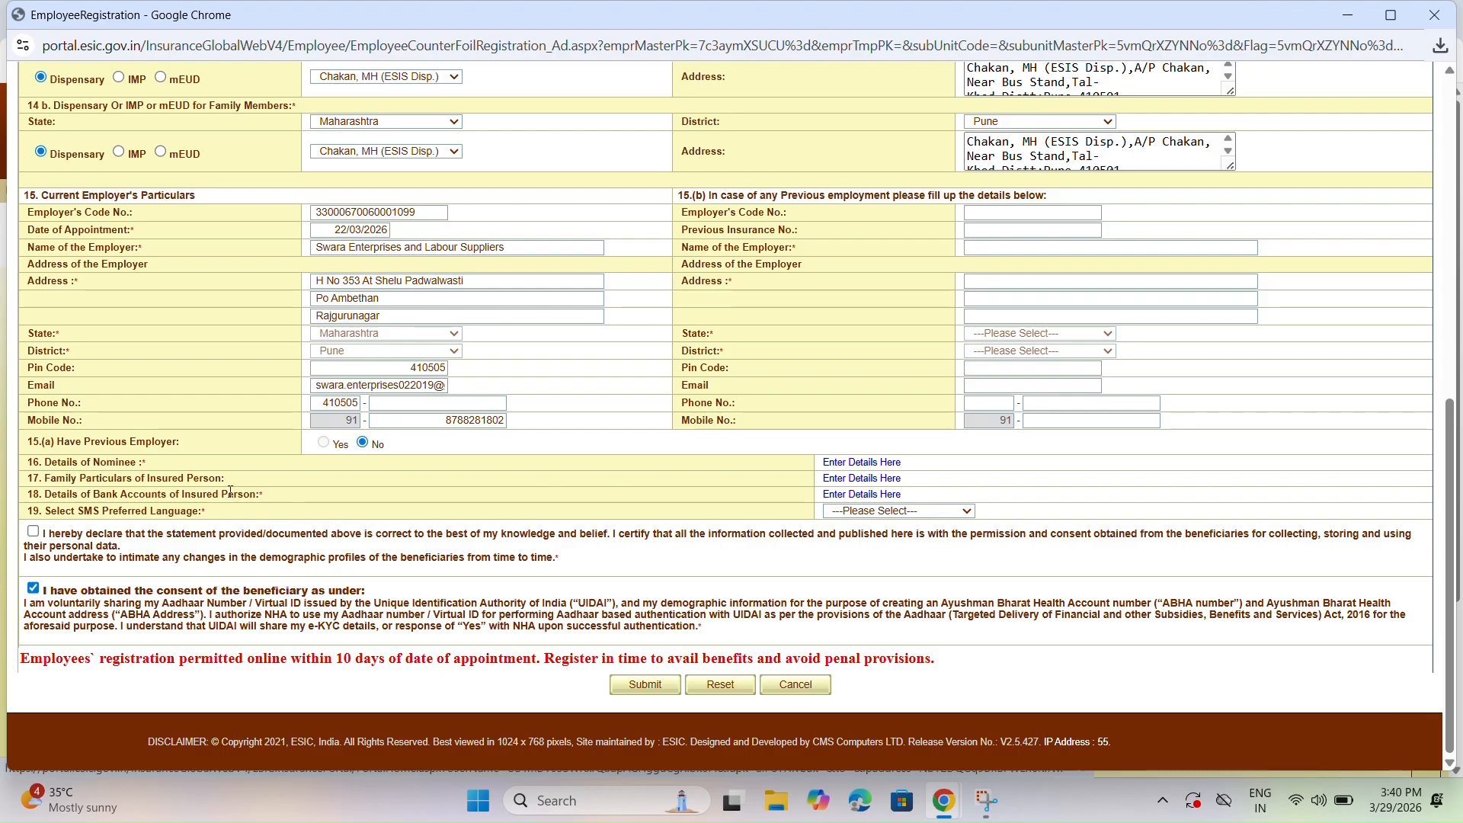
Enter the nominee's full name, with relationship Spouse and state Maharashtra
{"action": "left_click", "coordinate": [838, 462]}
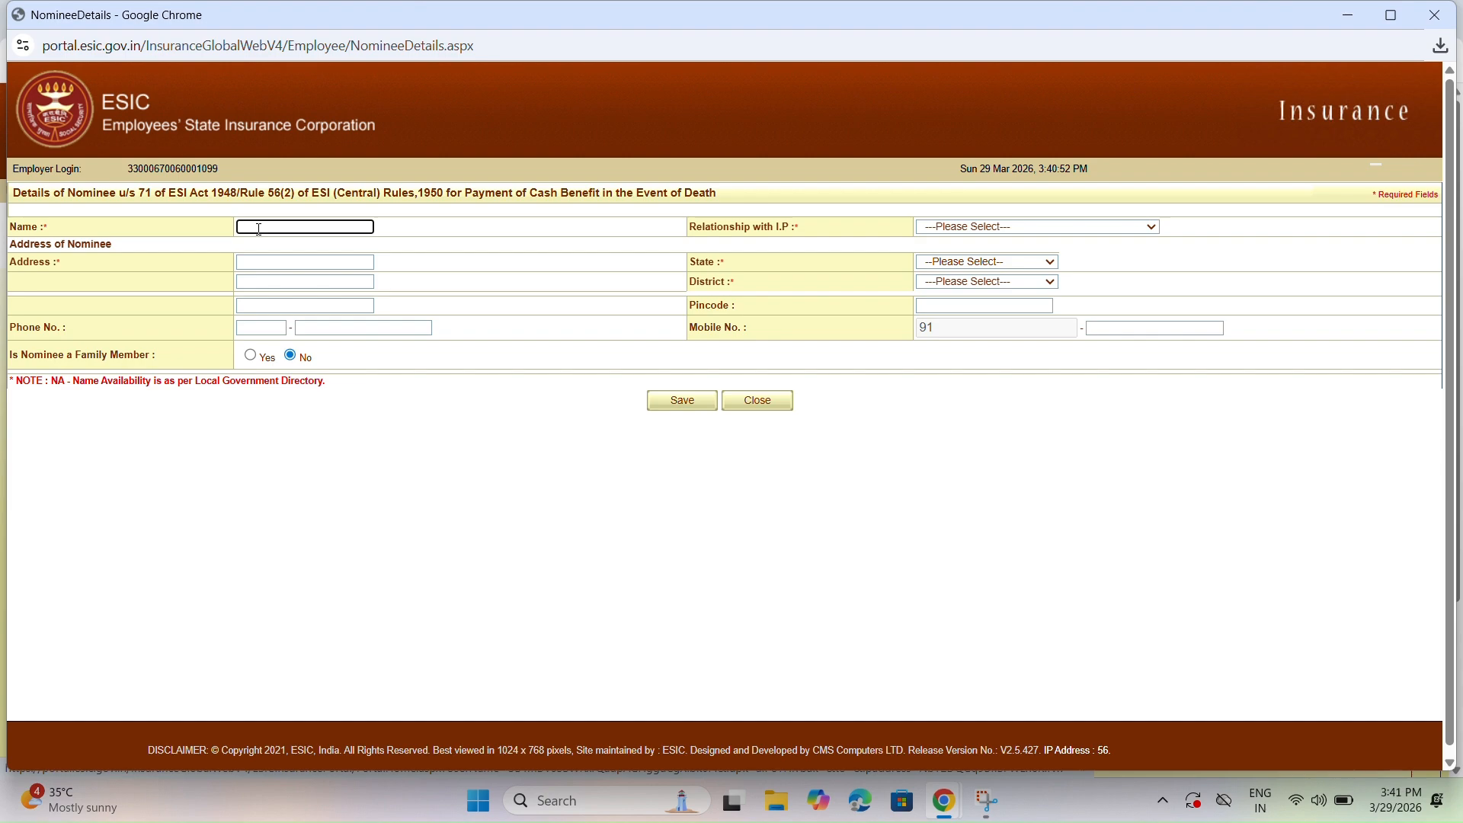
{"action": "left_click", "coordinate": [1011, 228]}
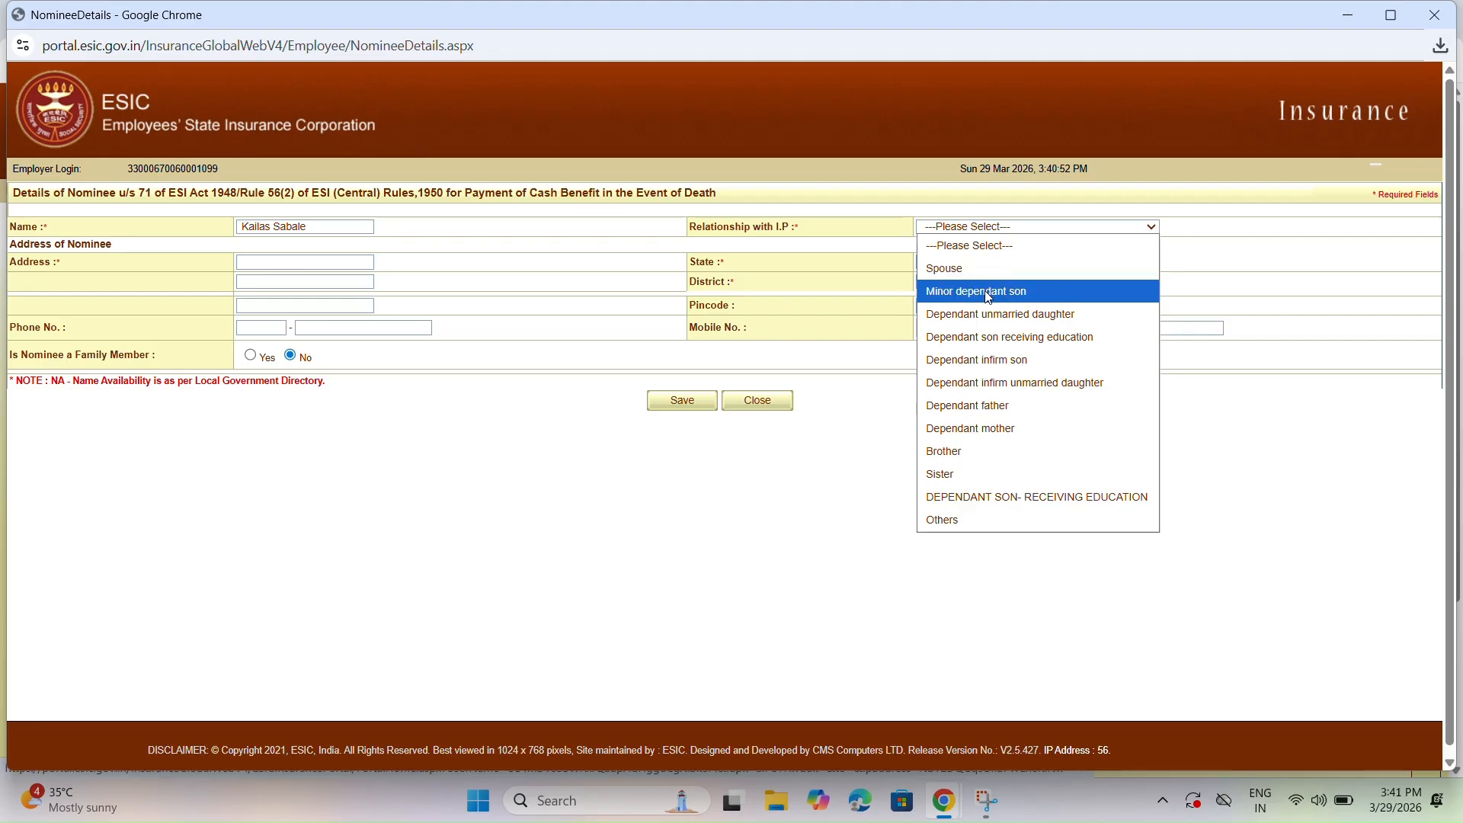
{"action": "left_click", "coordinate": [979, 268]}
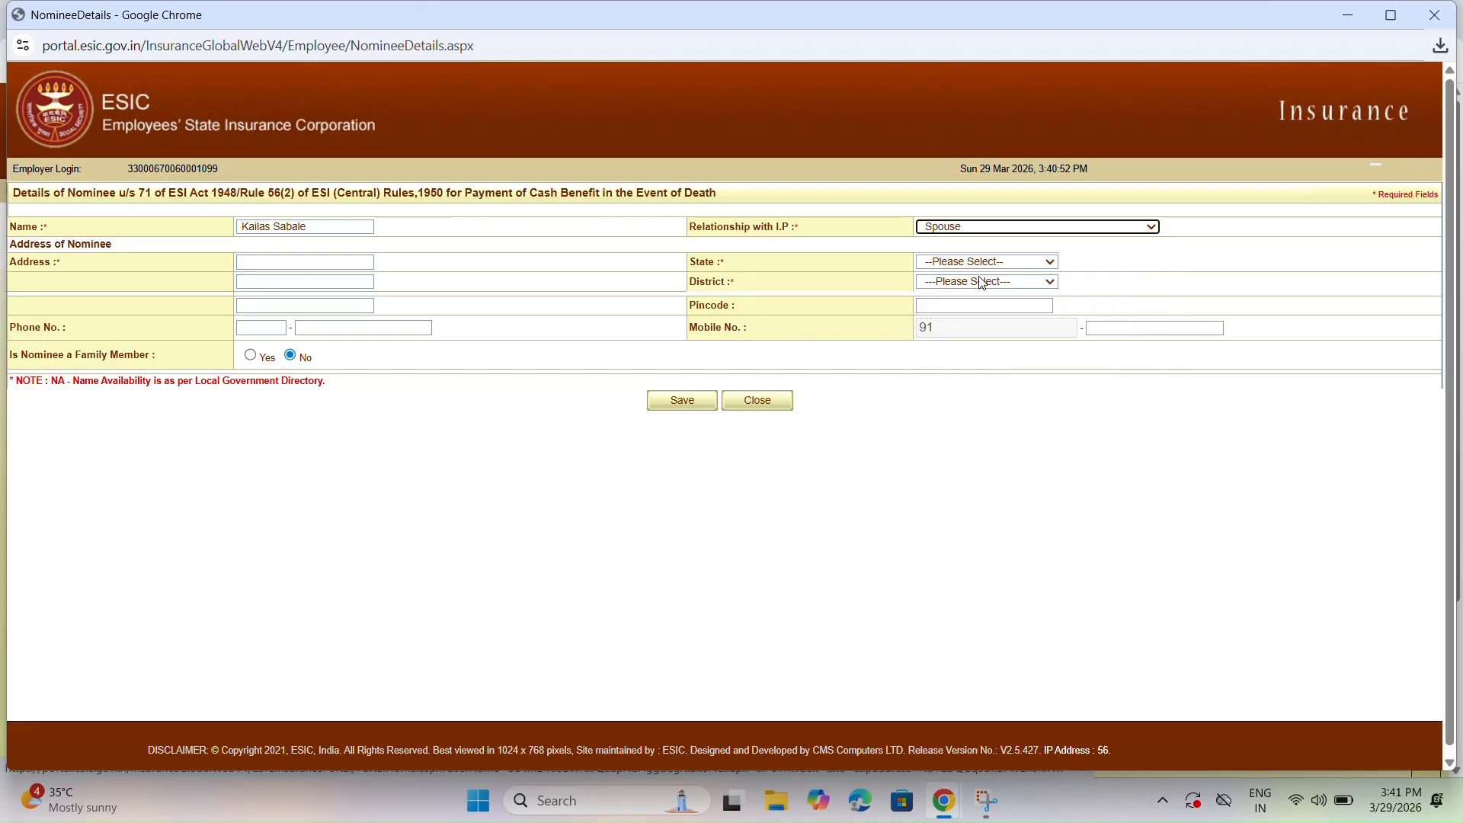
{"action": "left_click", "coordinate": [976, 262]}
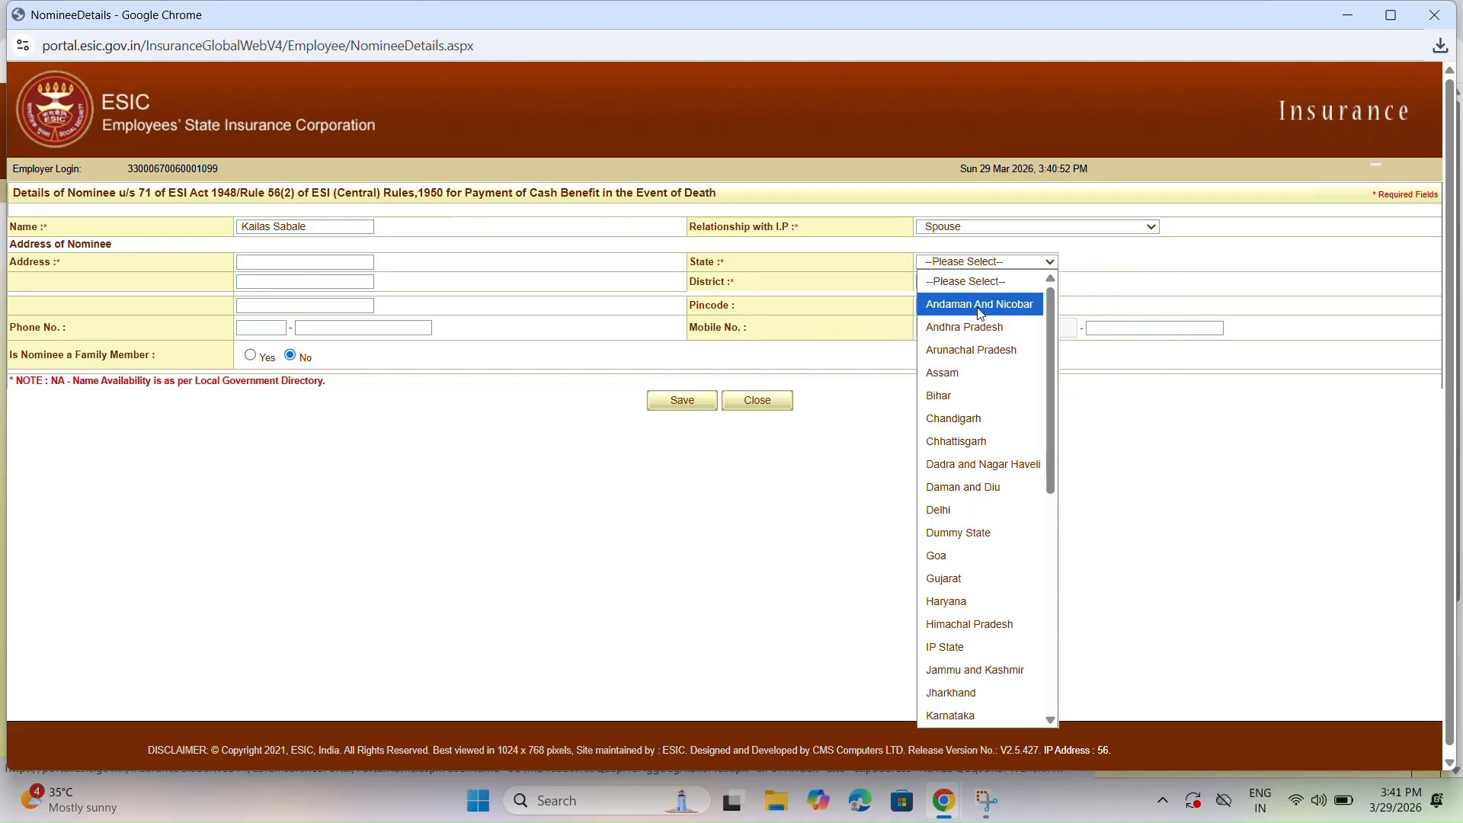
{"action": "scroll", "coordinate": [971, 644], "scroll_direction": "down", "scroll_amount": 3}
{"action": "left_click", "coordinate": [975, 602]}
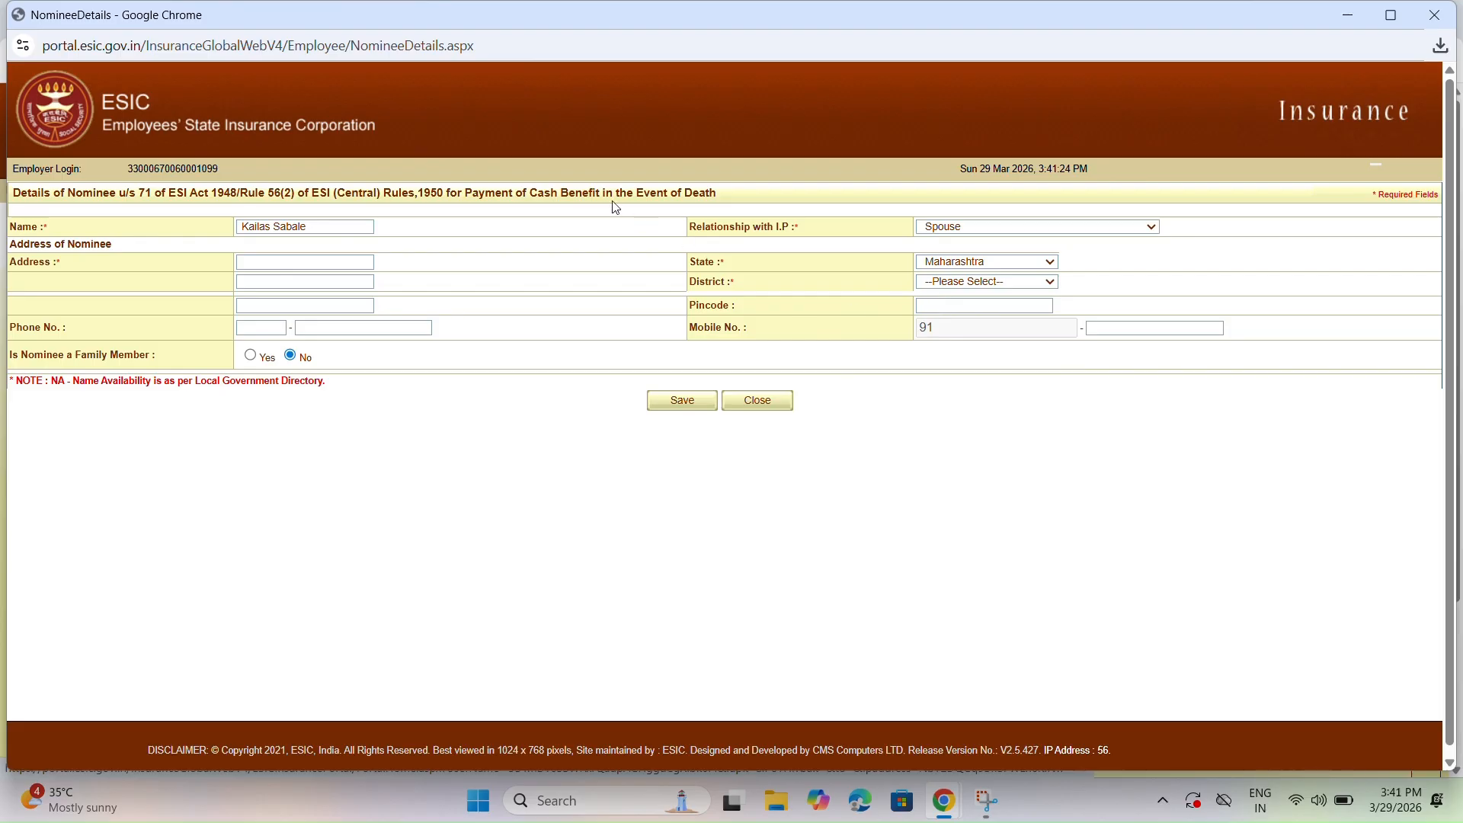
Fill in the nominee's first and second address lines
{"action": "left_click", "coordinate": [308, 265]}
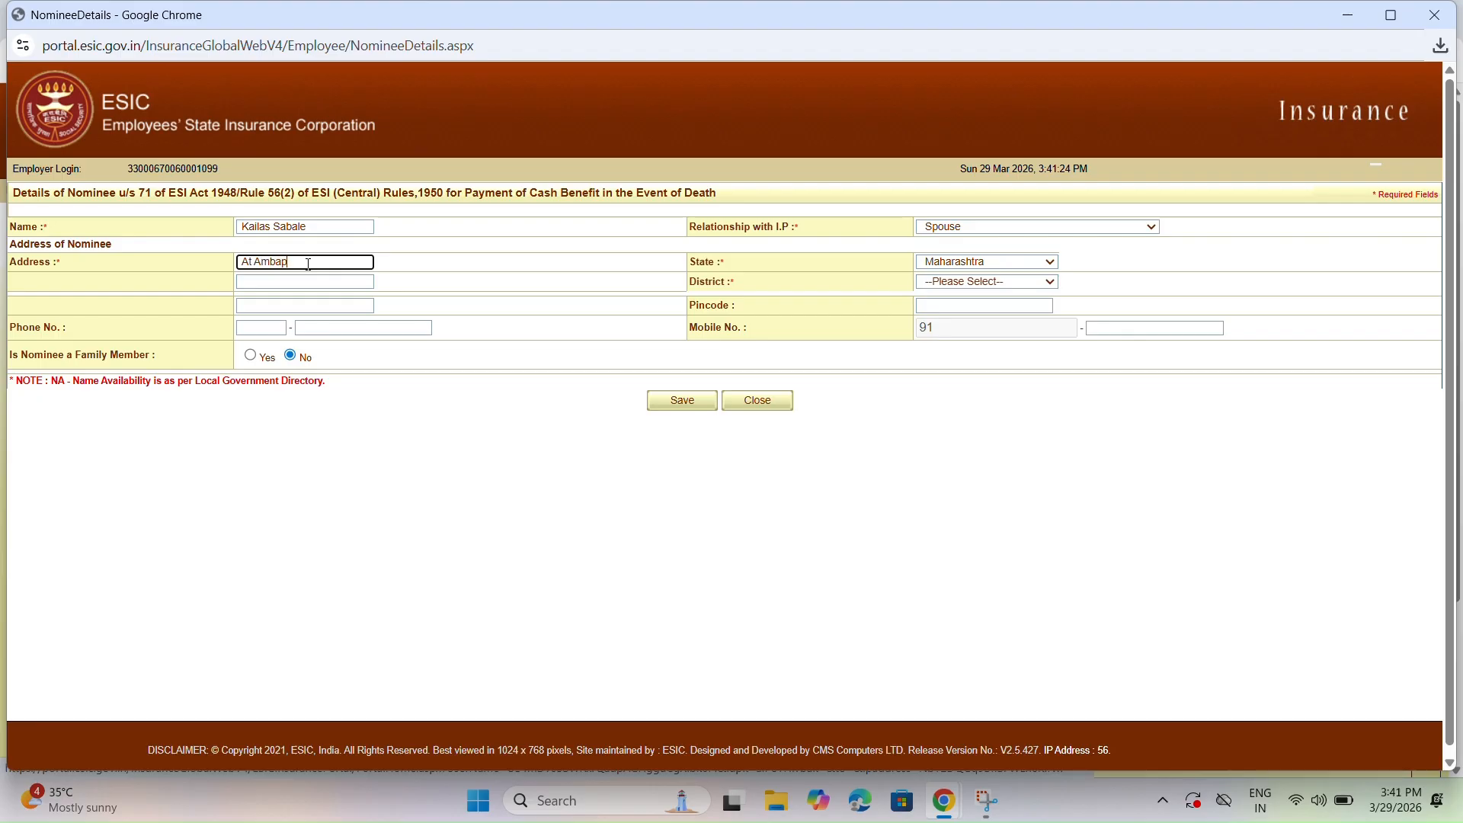
{"action": "left_click", "coordinate": [304, 280]}
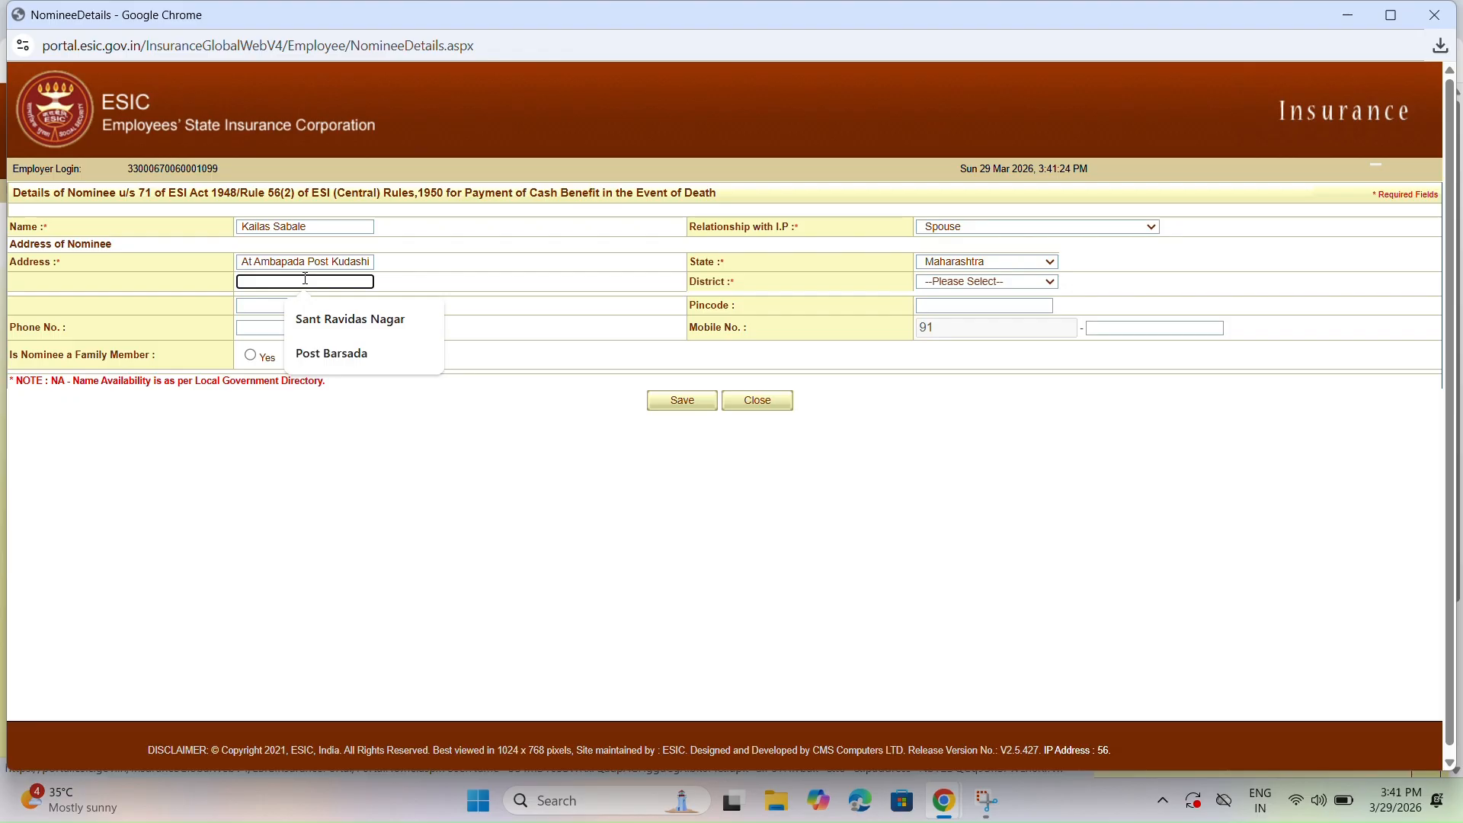
{"action": "type", "text": "Dist"}
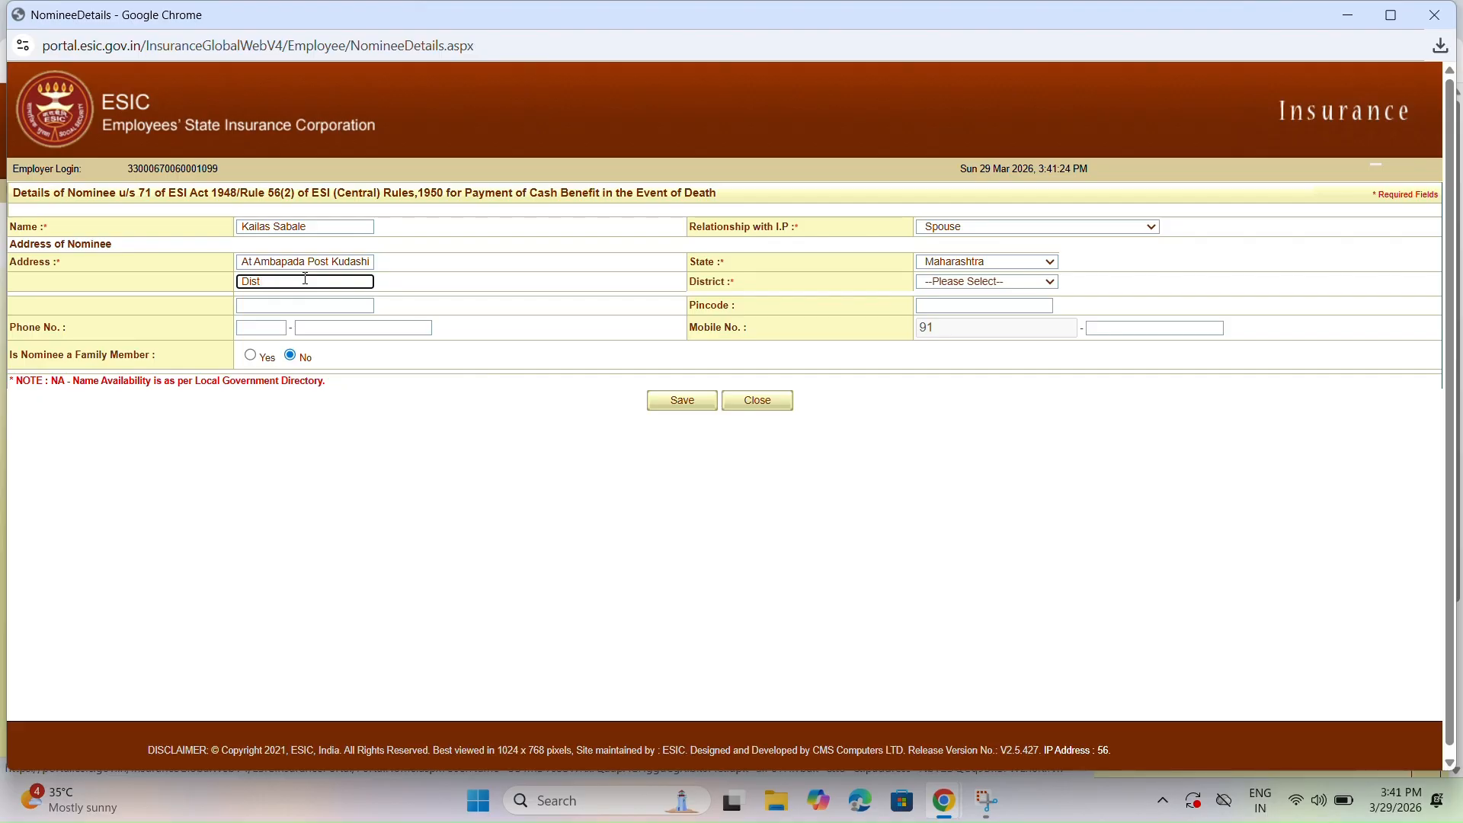
{"action": "type", "text": "r Dhule"}
Set district Dhule, family member Yes and the nominee's pincode, then save the nominee details
{"action": "left_click", "coordinate": [959, 284]}
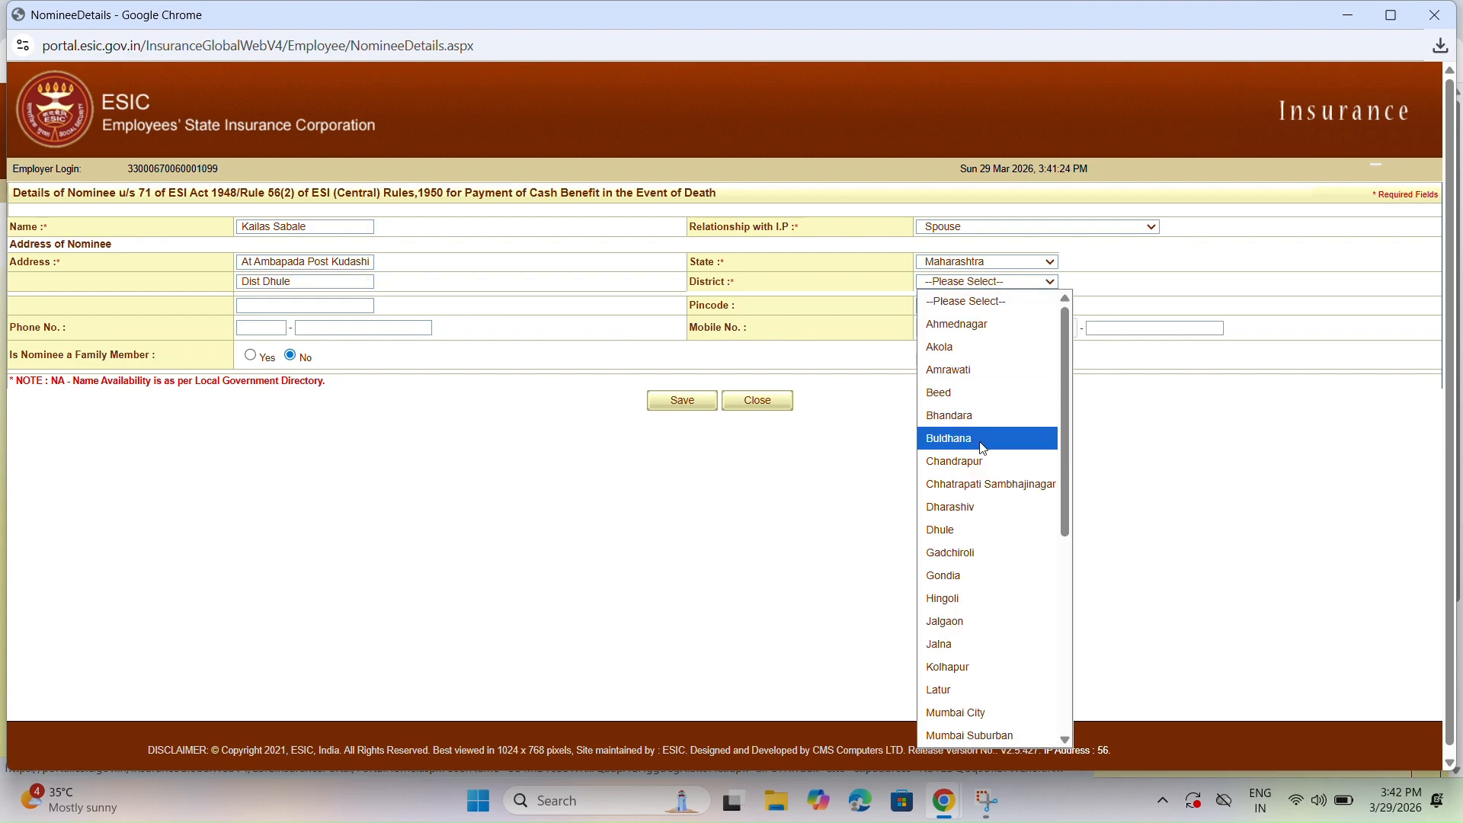
{"action": "left_click", "coordinate": [962, 534]}
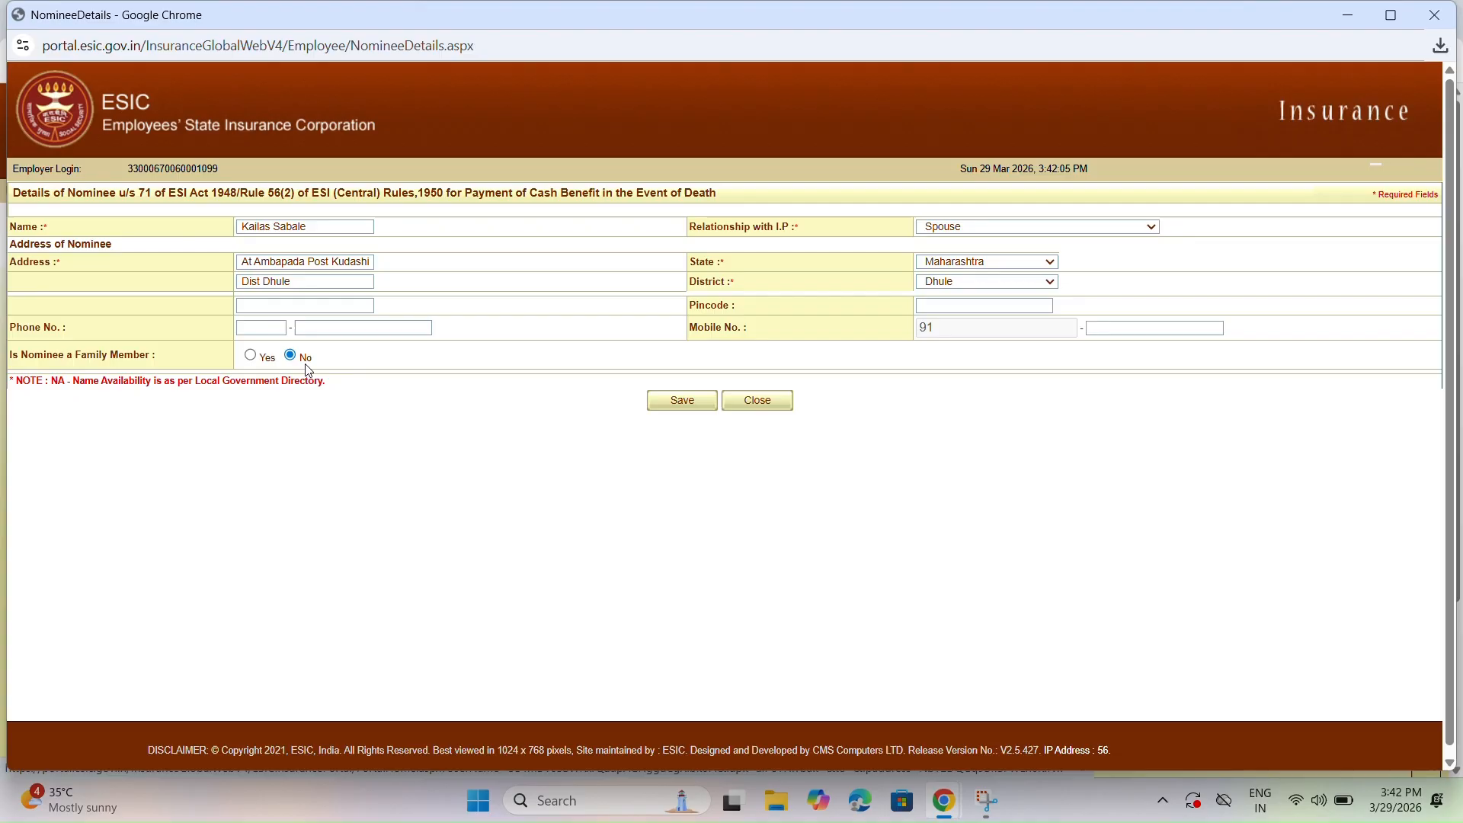
{"action": "left_click", "coordinate": [254, 357]}
{"action": "left_click", "coordinate": [1025, 305]}
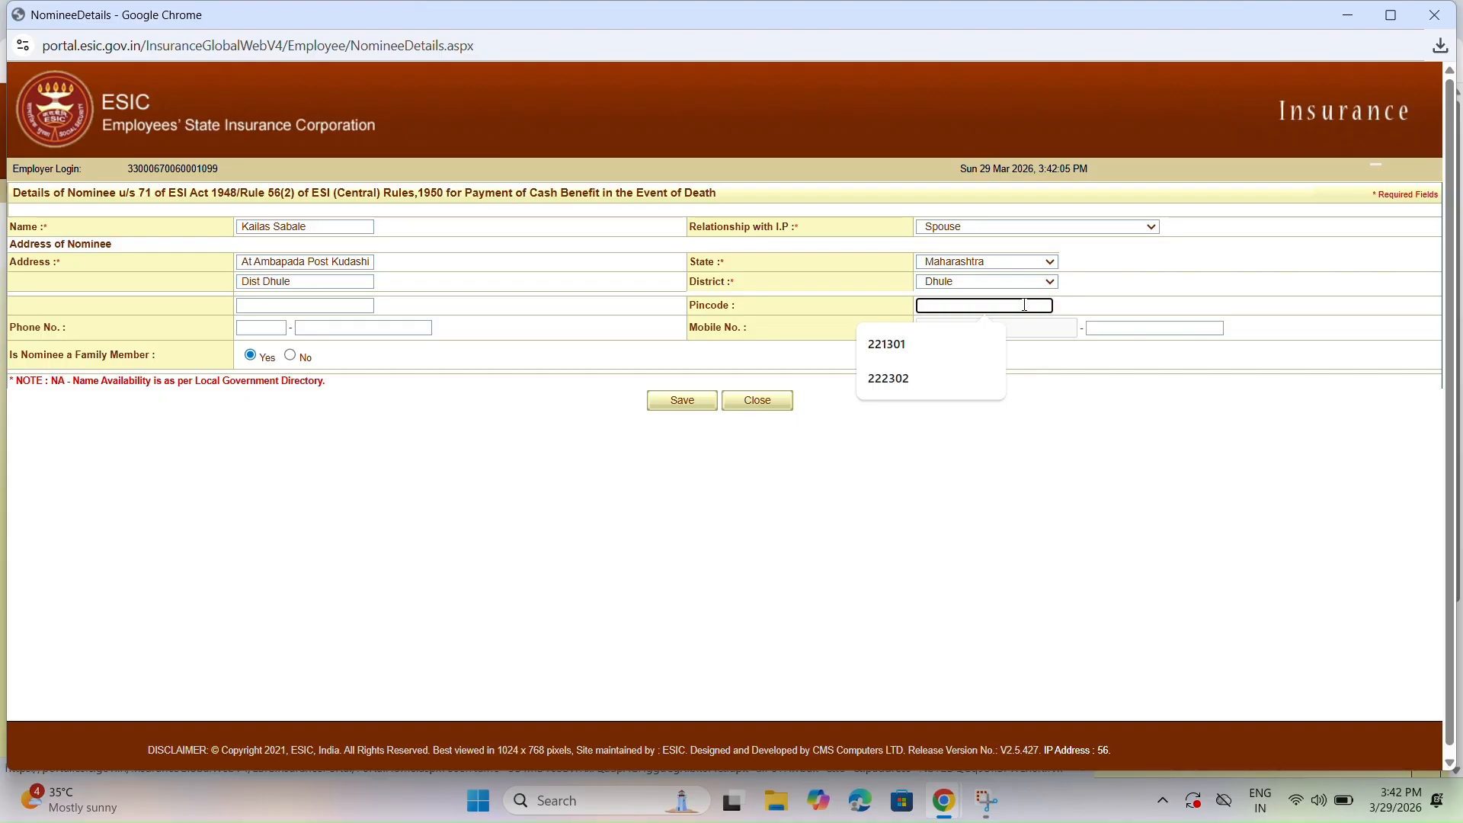
{"action": "type", "text": "4243"}
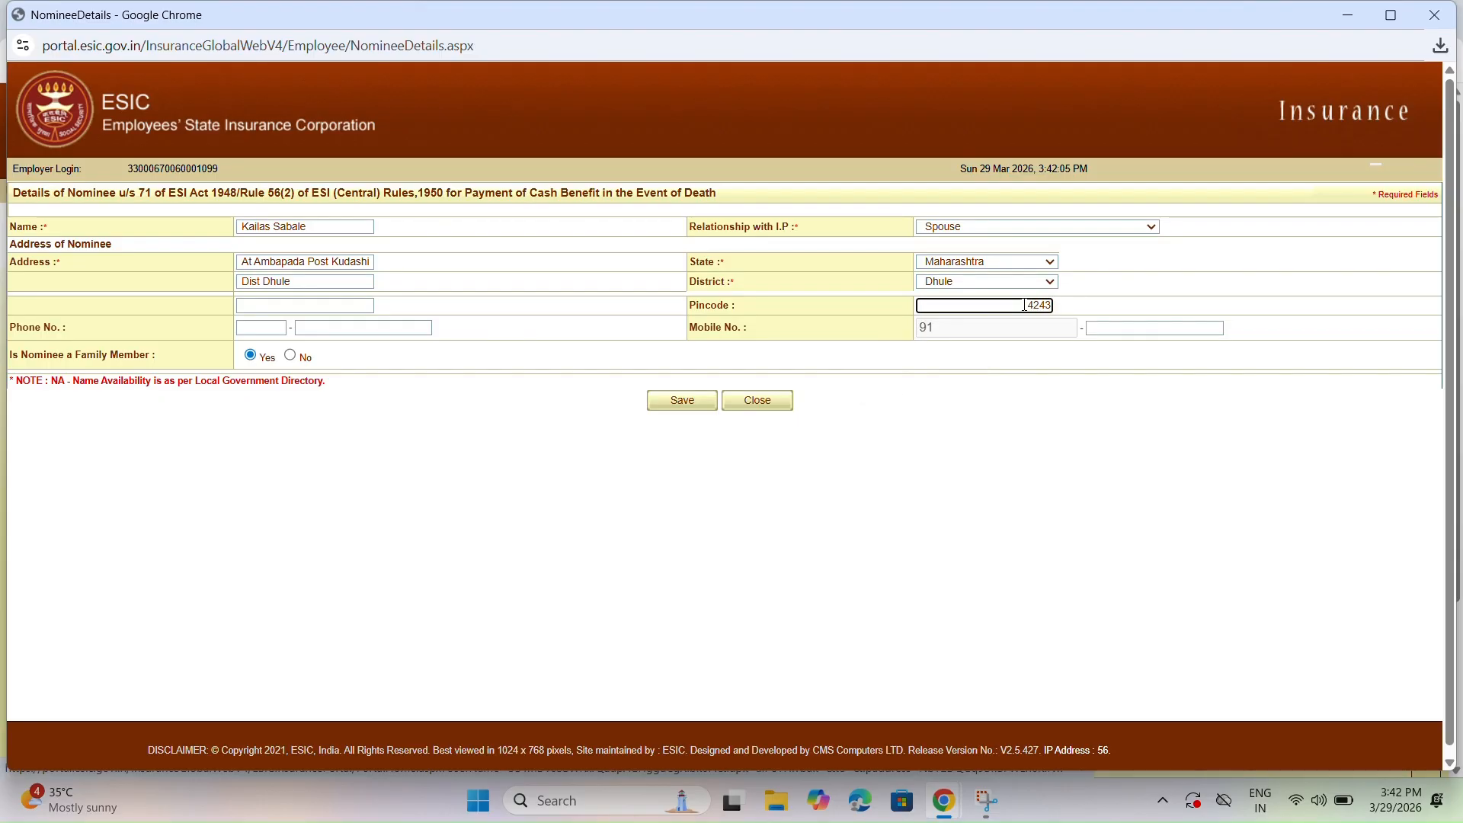
{"action": "type", "text": "06"}
{"action": "left_click", "coordinate": [1031, 326]}
{"action": "left_click", "coordinate": [694, 407]}
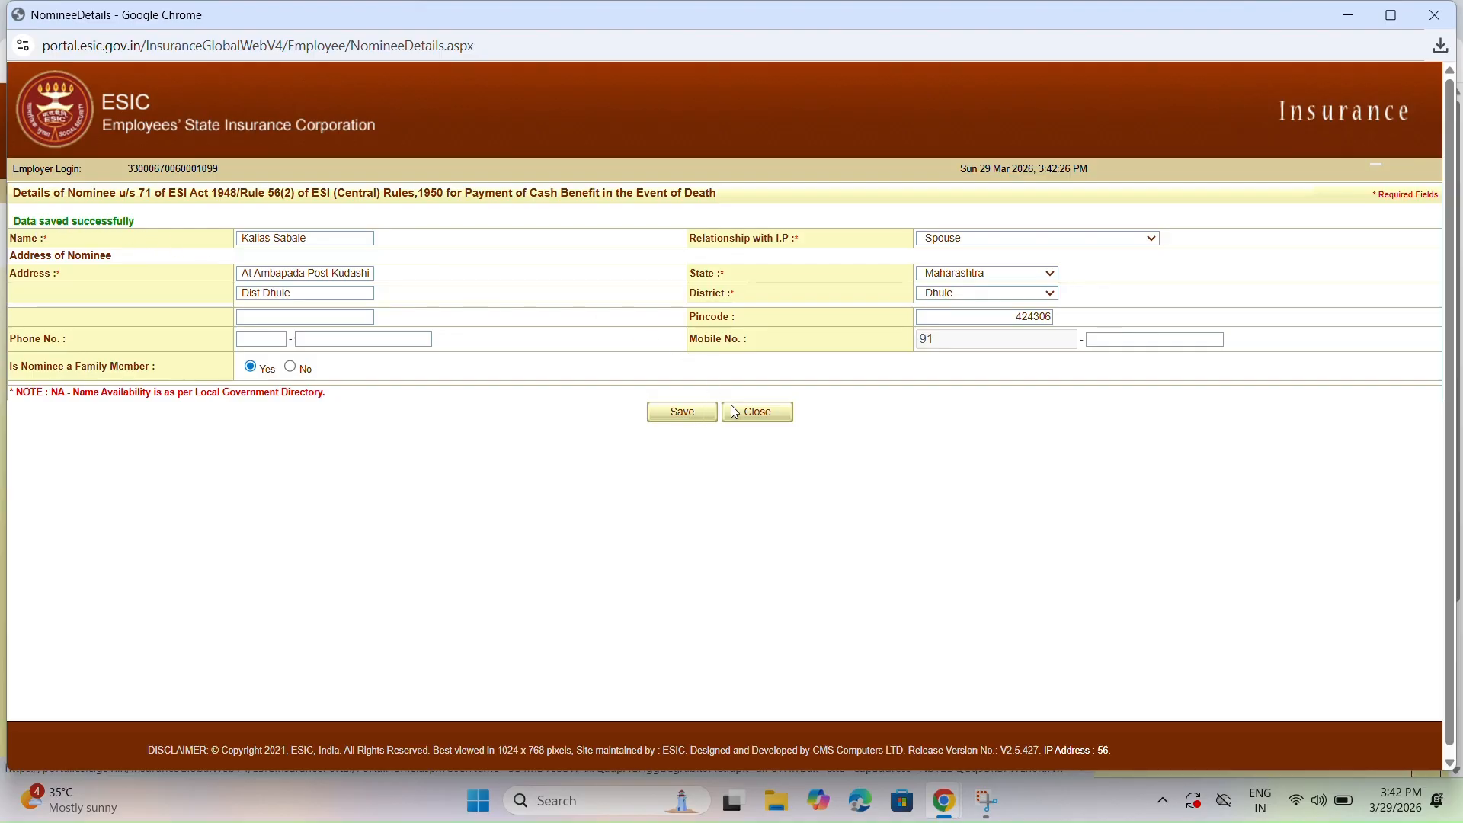
{"action": "left_click", "coordinate": [758, 412]}
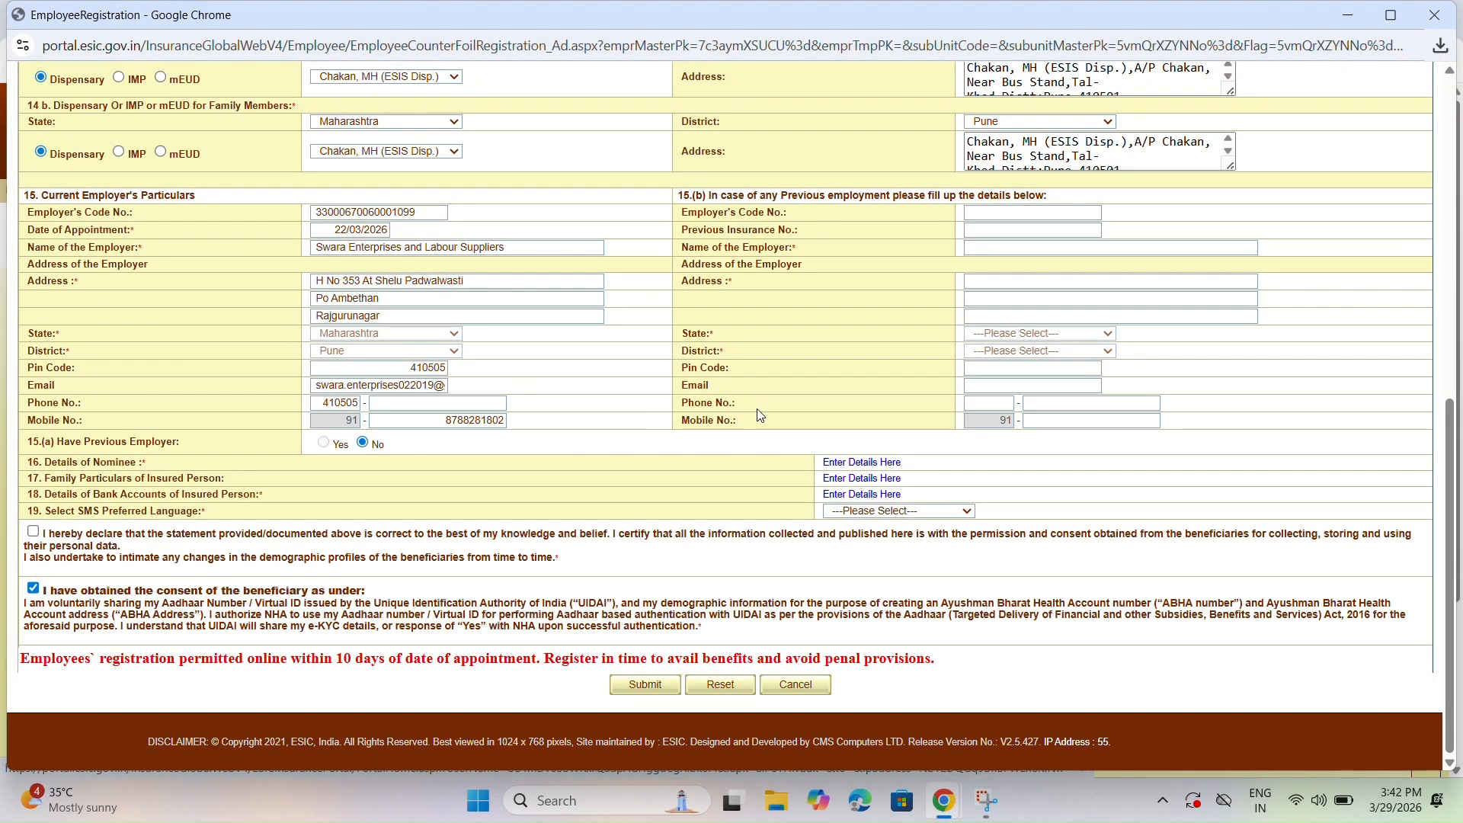
Enter the family member's full name and date of birth 01/01/1996
{"action": "left_click", "coordinate": [841, 485]}
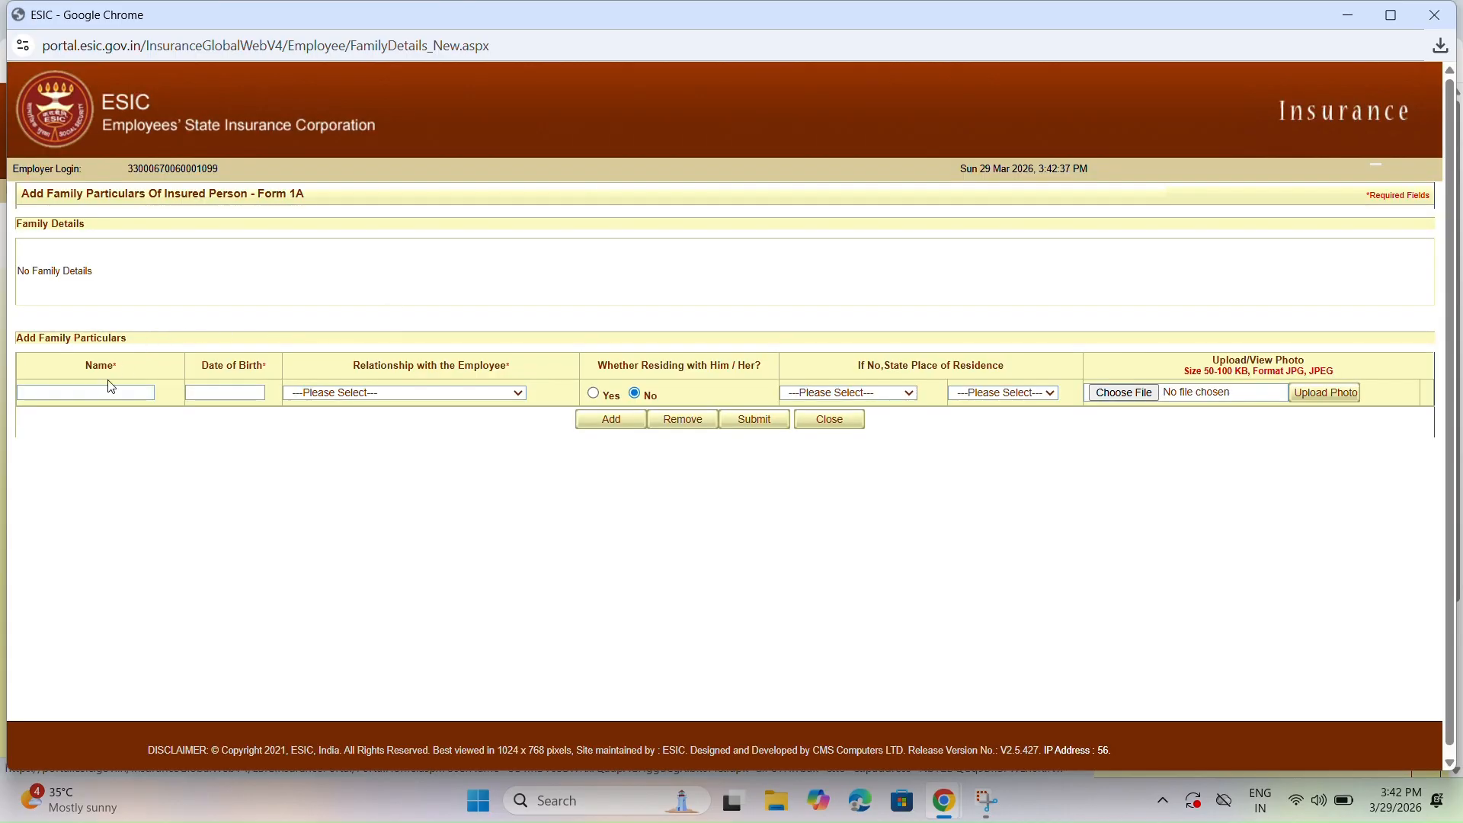
{"action": "left_click", "coordinate": [104, 390]}
{"action": "left_click", "coordinate": [244, 396]}
{"action": "left_click", "coordinate": [284, 414]}
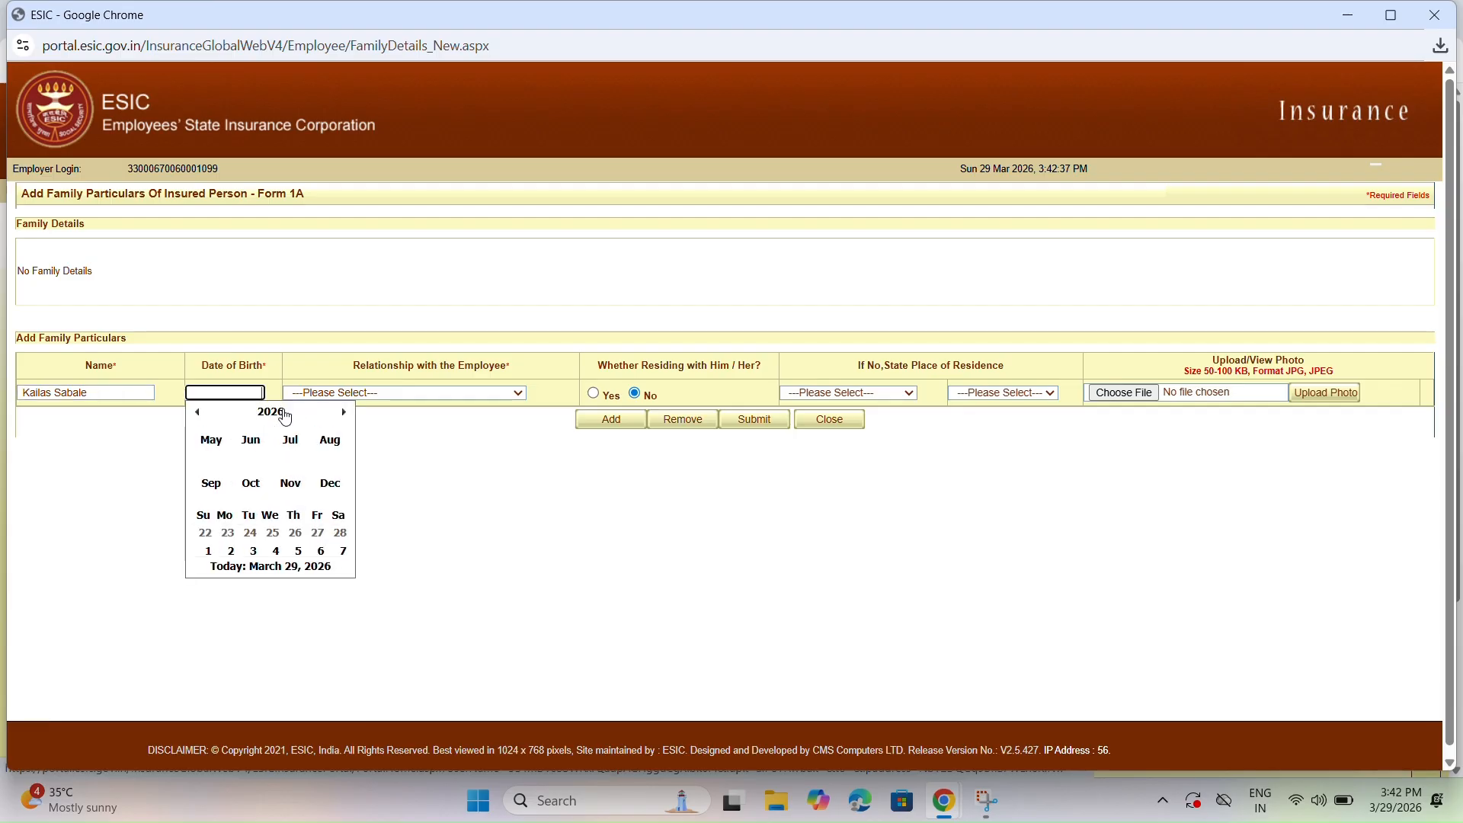
{"action": "left_click", "coordinate": [282, 413]}
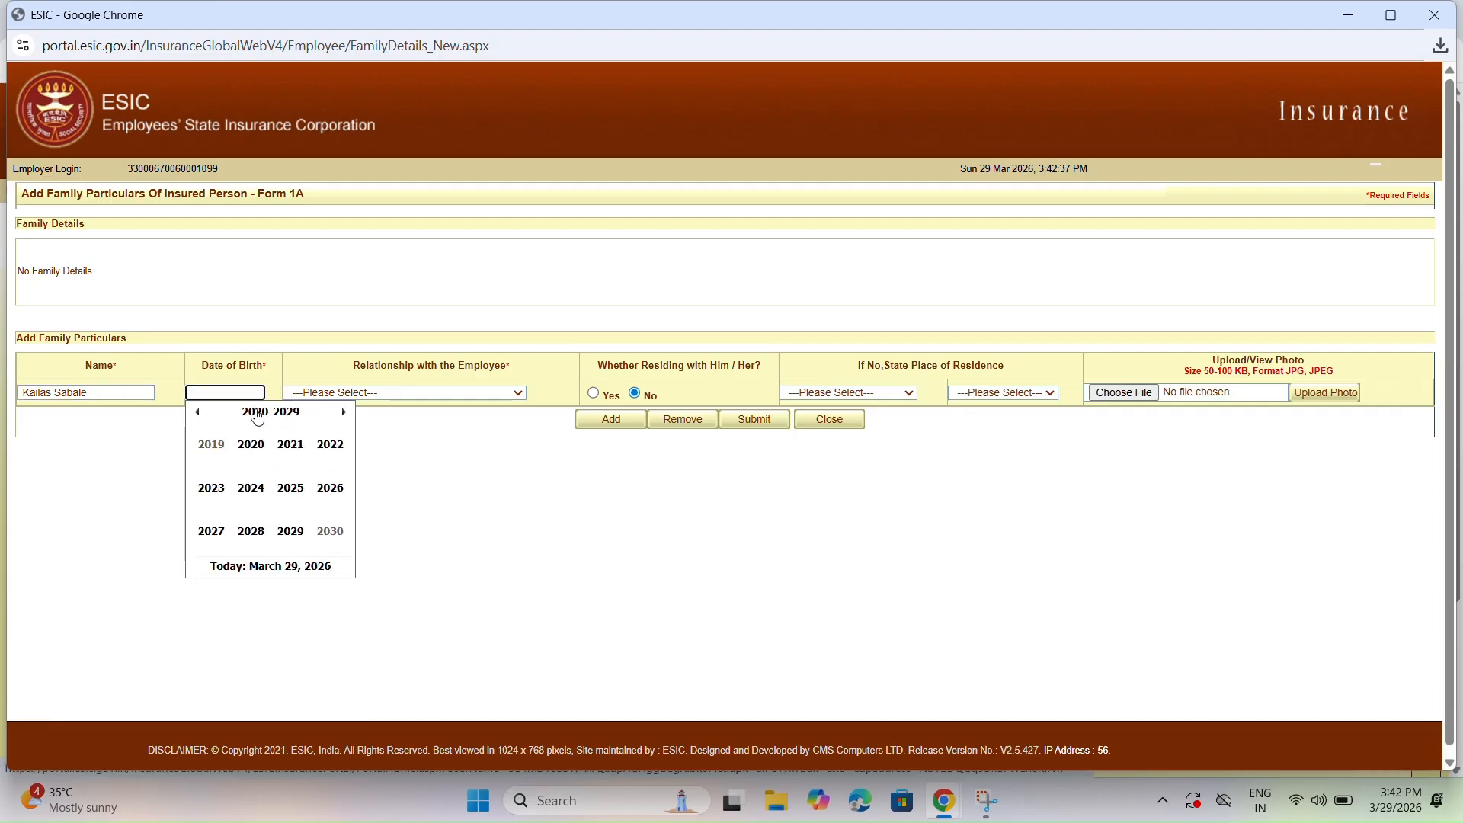
{"action": "left_click", "coordinate": [195, 413]}
{"action": "left_click", "coordinate": [192, 417]}
{"action": "left_click", "coordinate": [192, 418]}
{"action": "left_click", "coordinate": [331, 503]}
{"action": "left_click", "coordinate": [212, 445]}
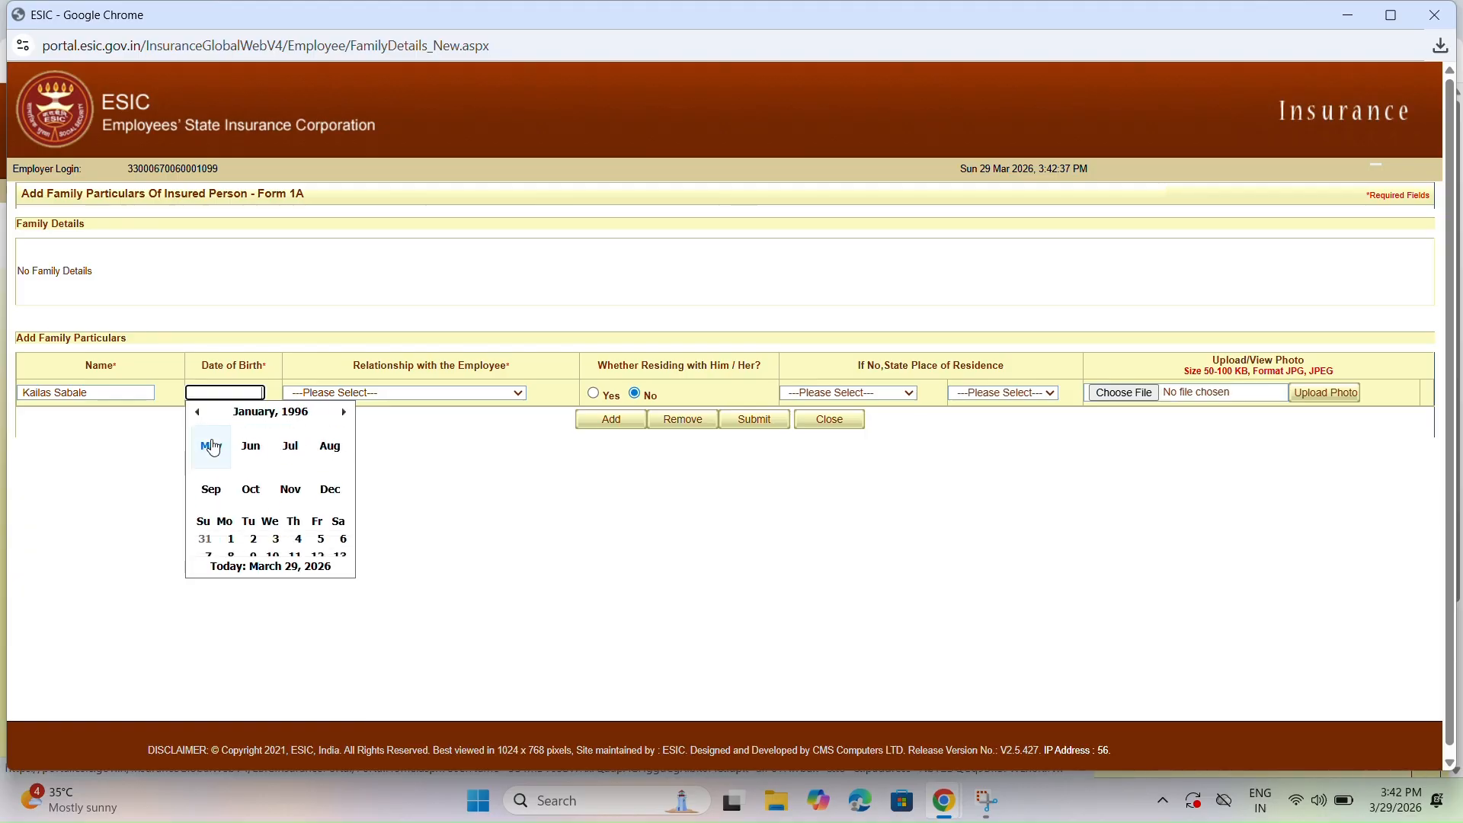
{"action": "left_click", "coordinate": [230, 448]}
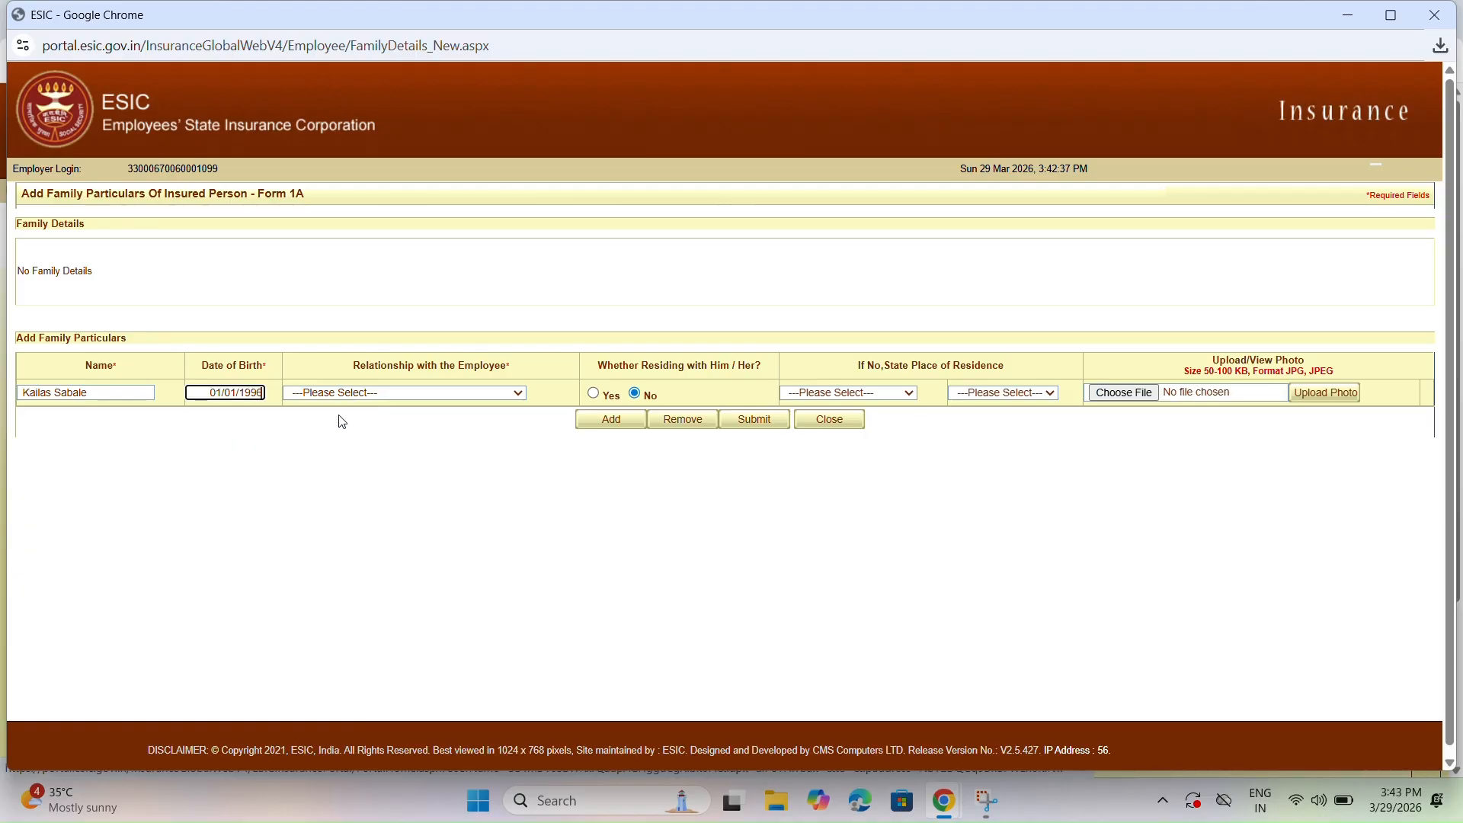
Set relationship Spouse and residing Yes, upload the member's photo, and submit the family details
{"action": "left_click", "coordinate": [392, 393]}
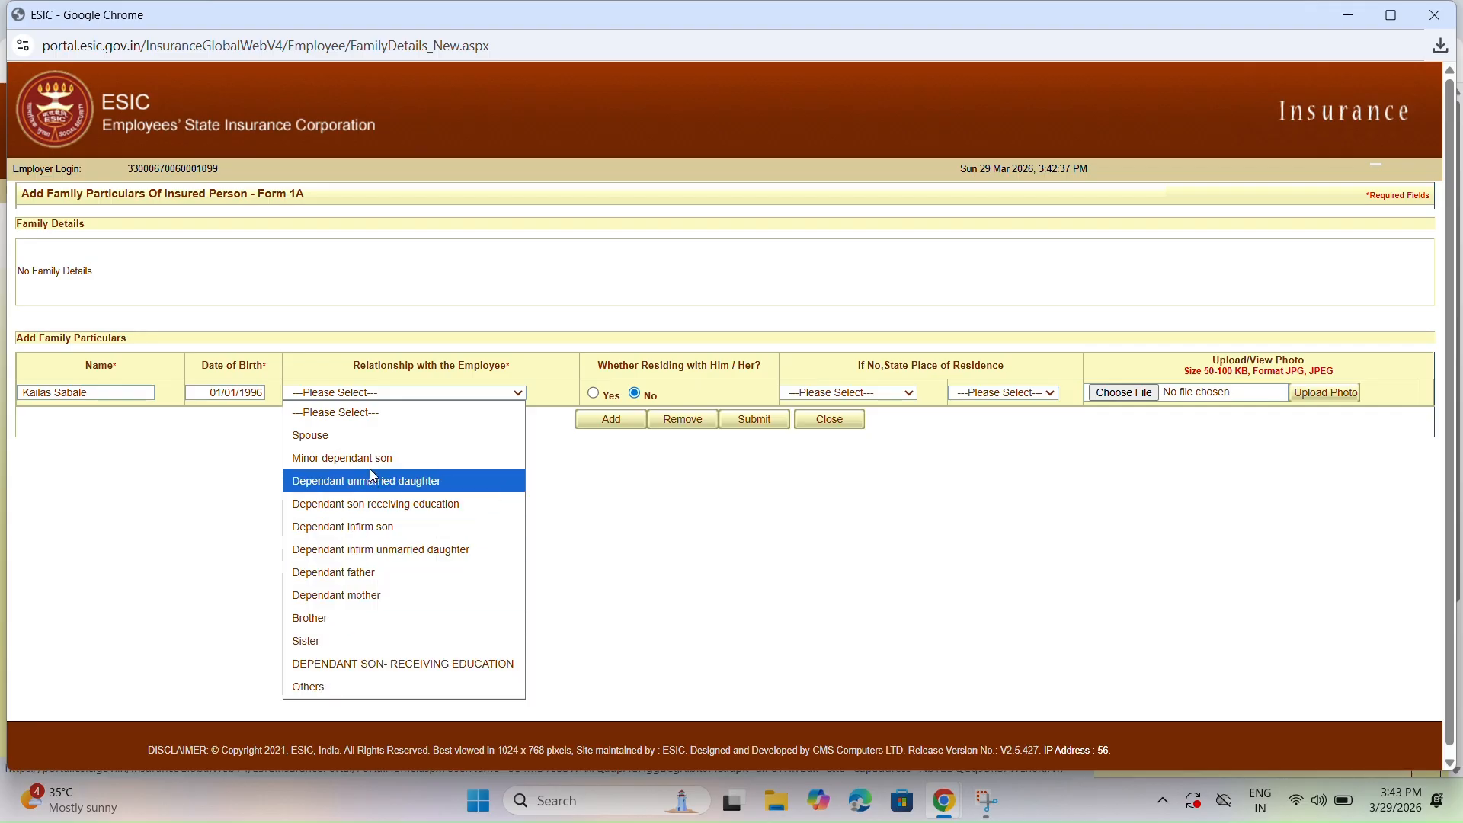
{"action": "left_click", "coordinate": [354, 438]}
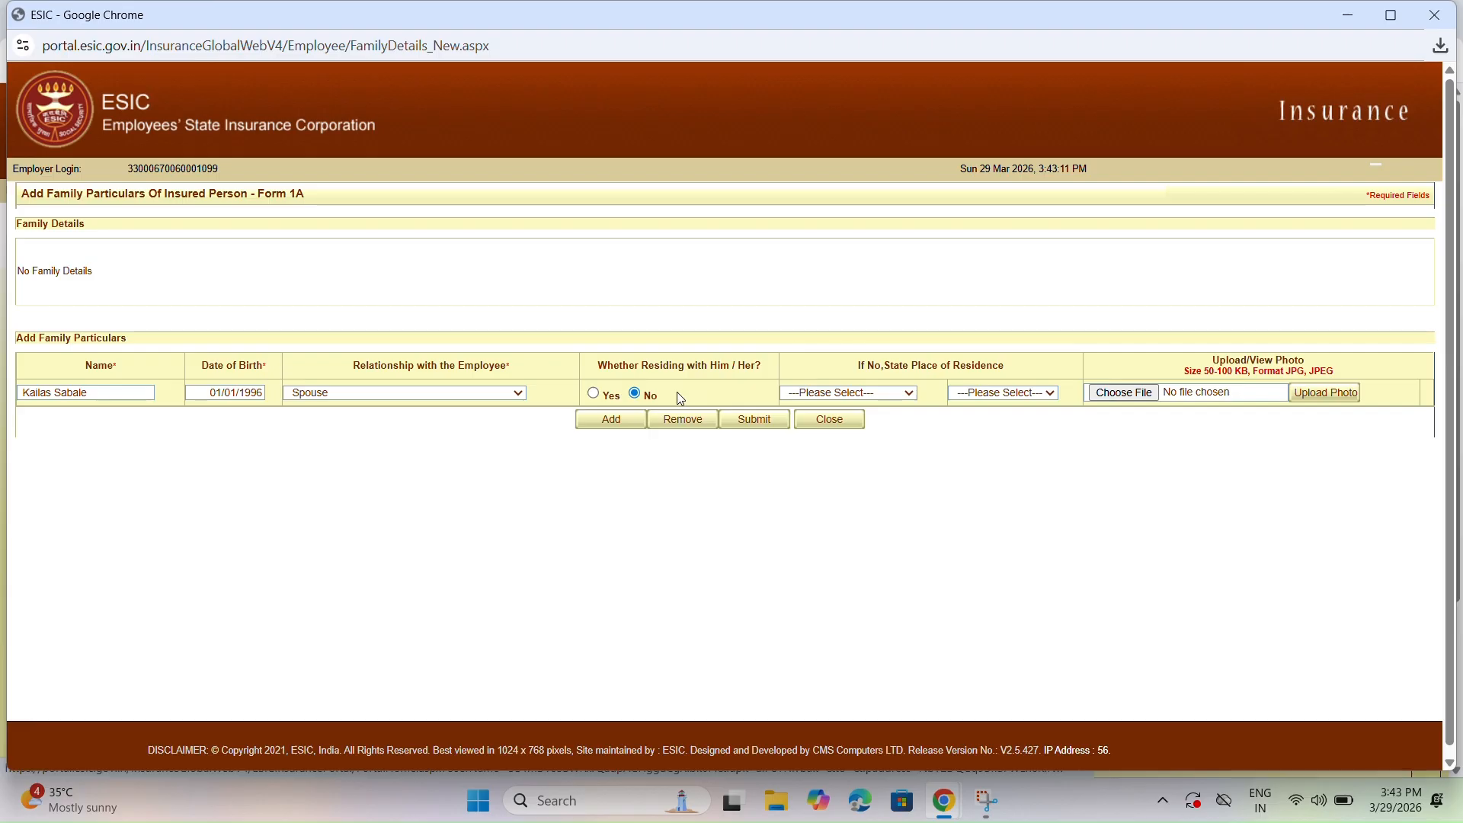
{"action": "left_click", "coordinate": [594, 394]}
{"action": "left_click", "coordinate": [1151, 398]}
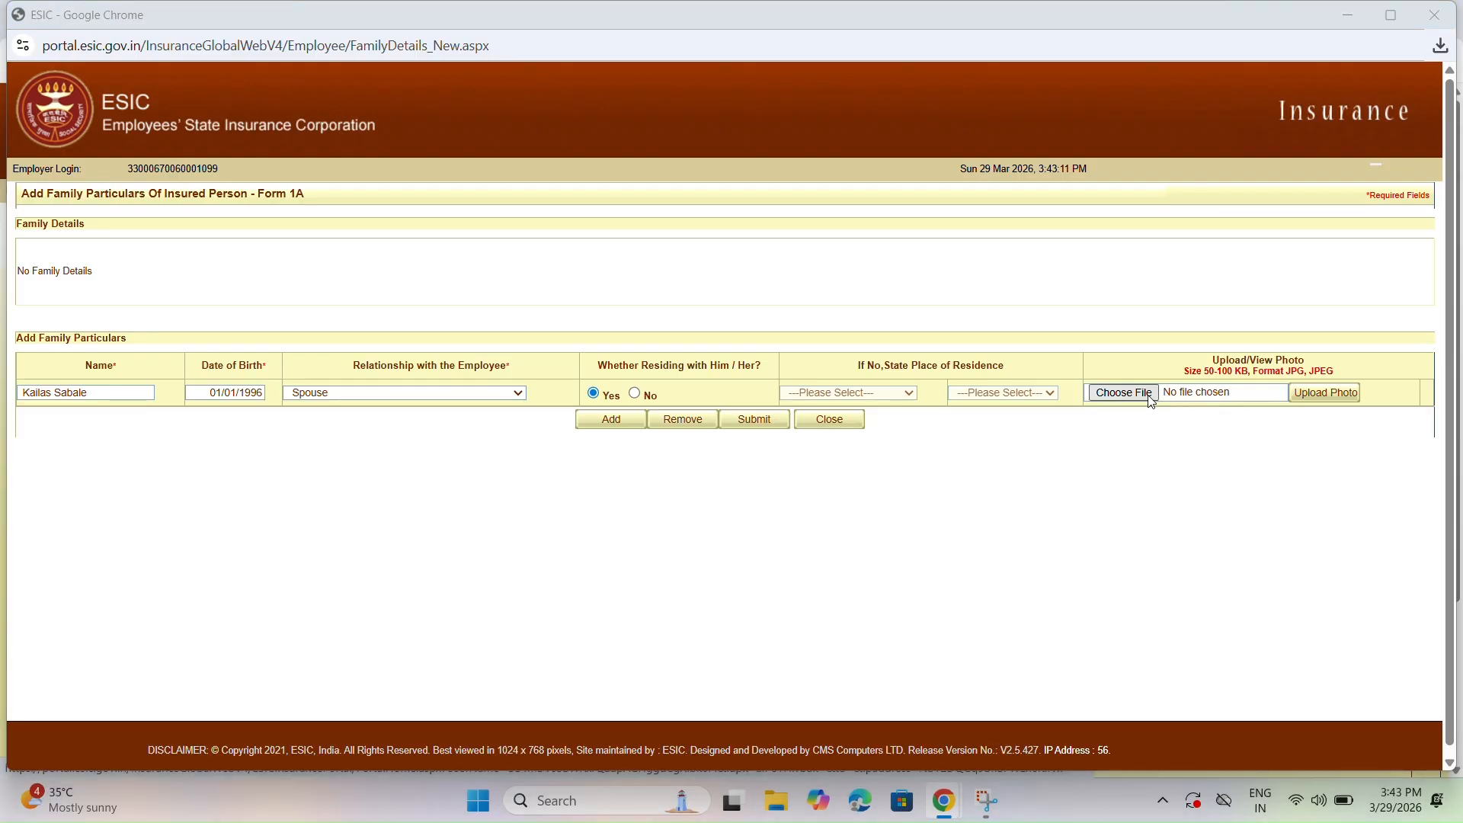
{"action": "left_click", "coordinate": [311, 211]}
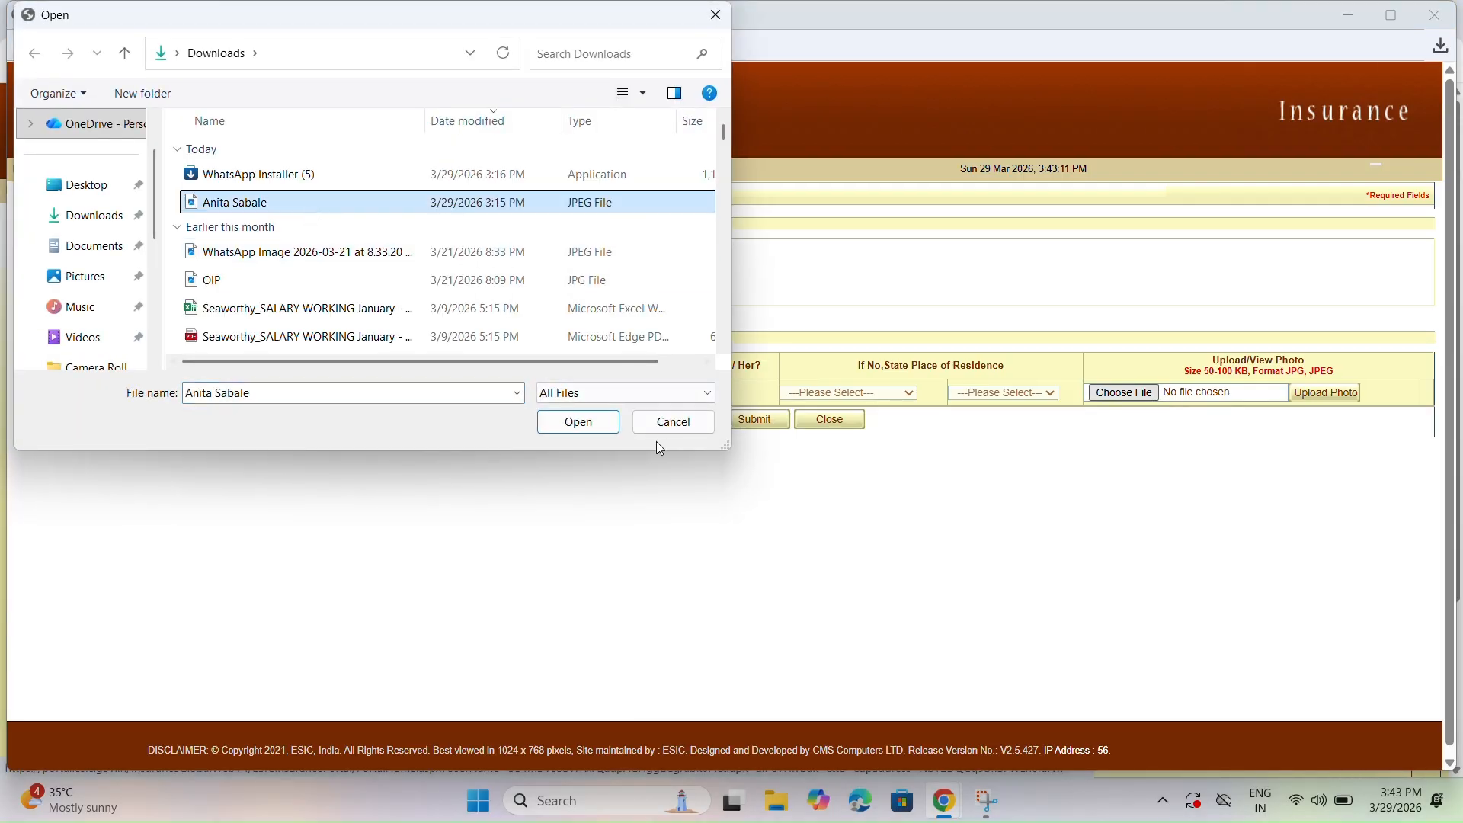
{"action": "left_click", "coordinate": [586, 421]}
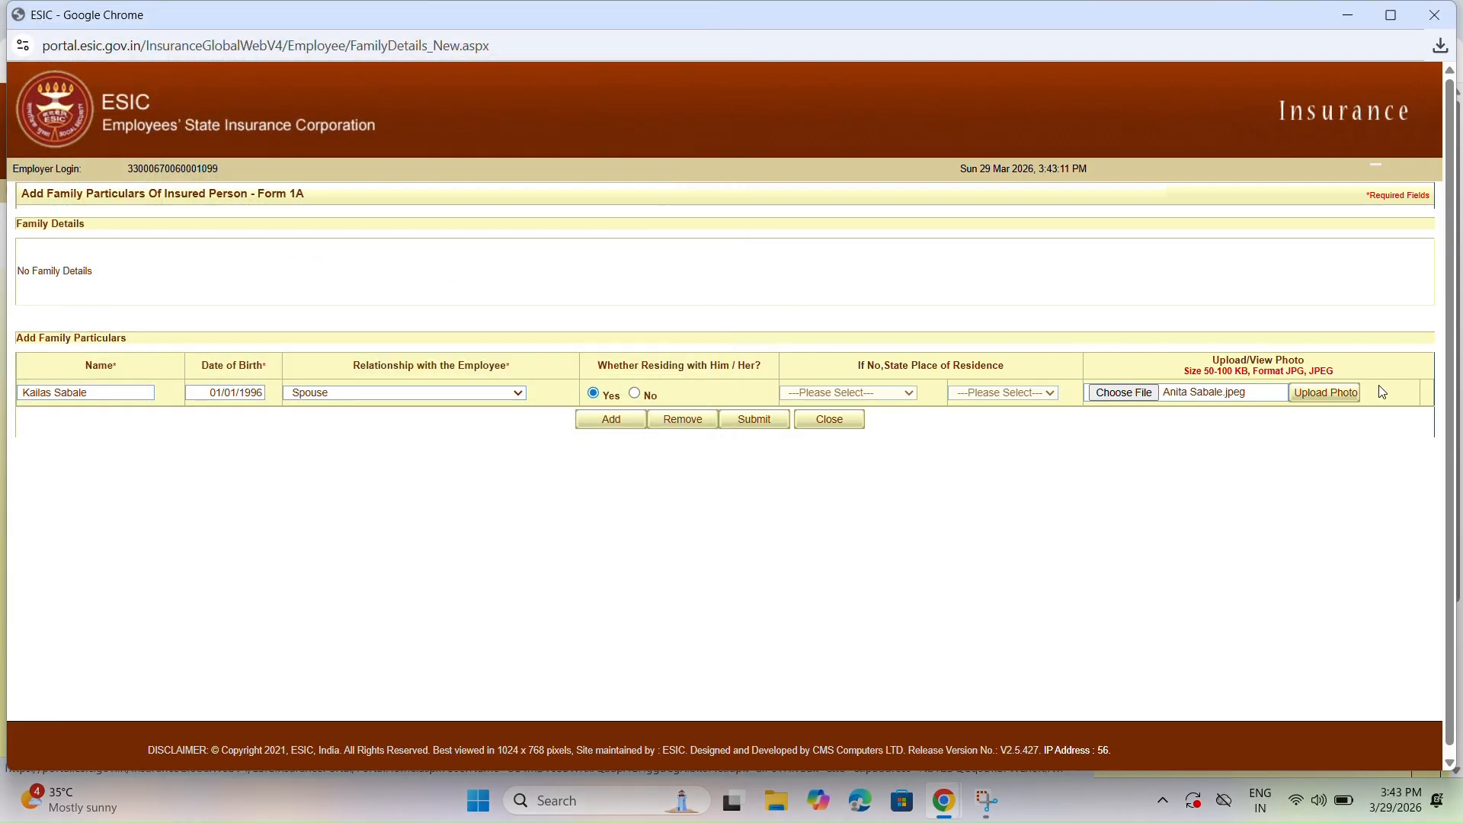
{"action": "left_click", "coordinate": [1329, 395]}
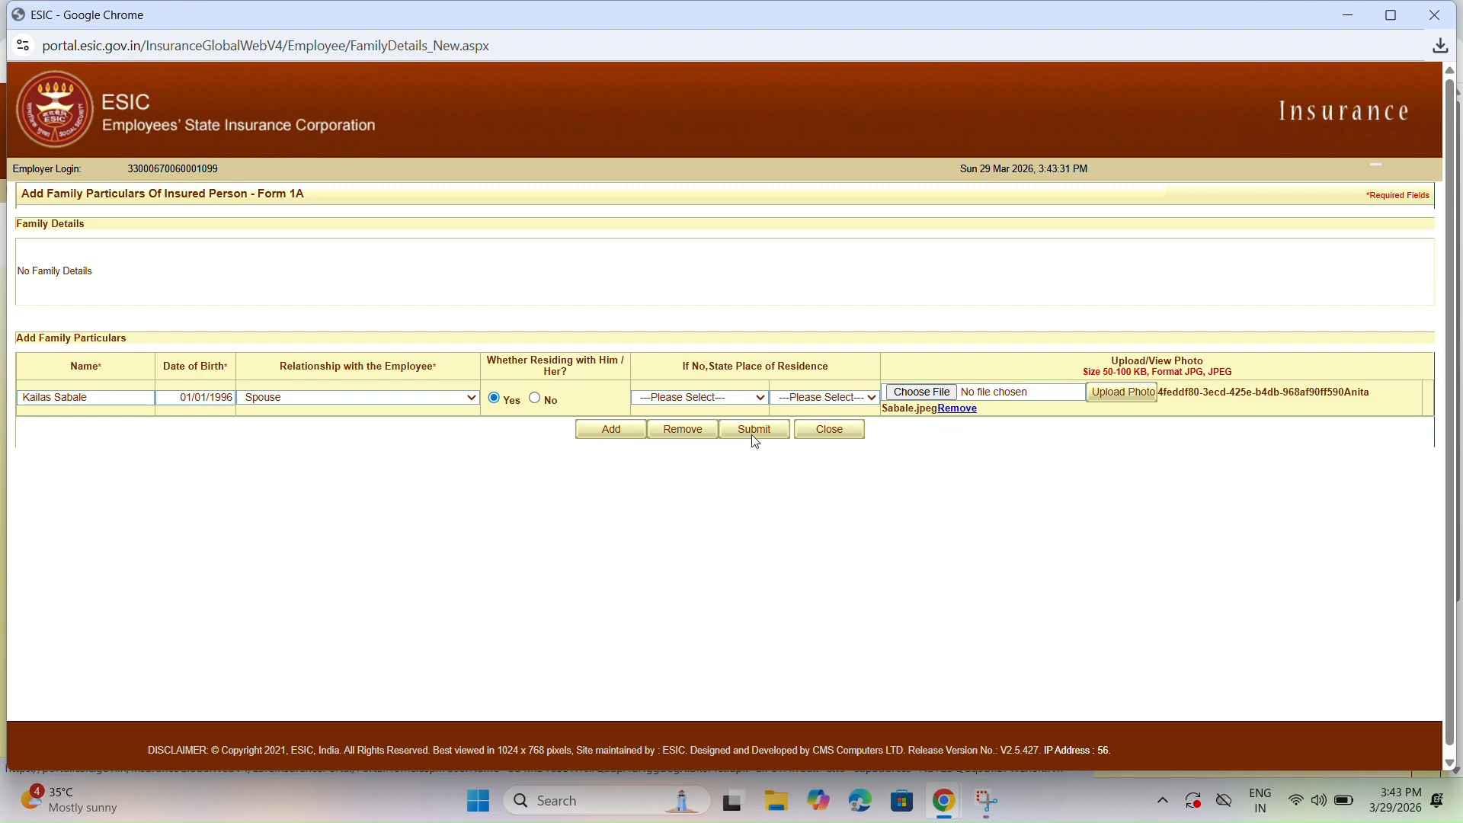
{"action": "left_click", "coordinate": [685, 397]}
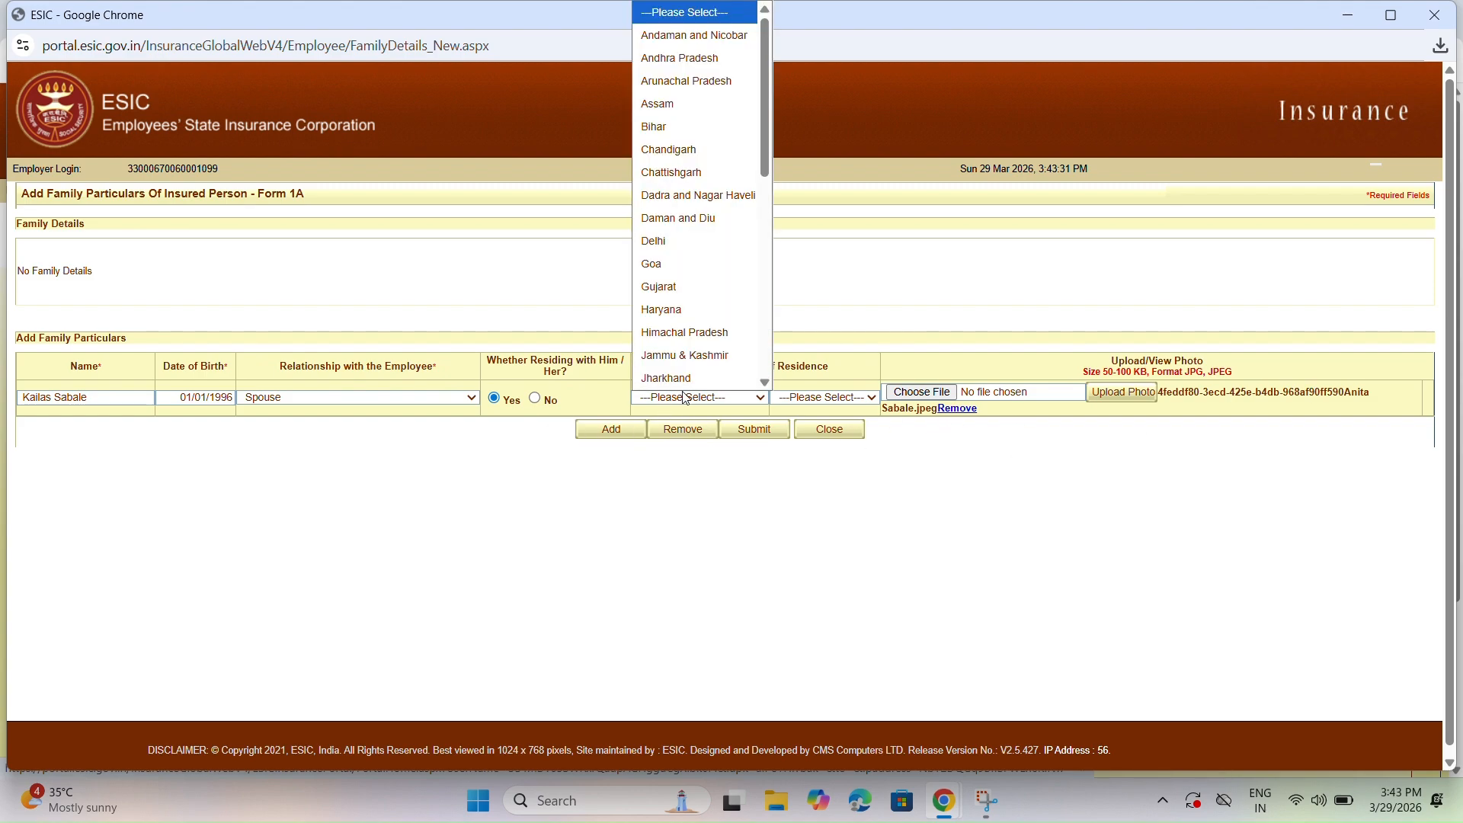
{"action": "left_click", "coordinate": [739, 429]}
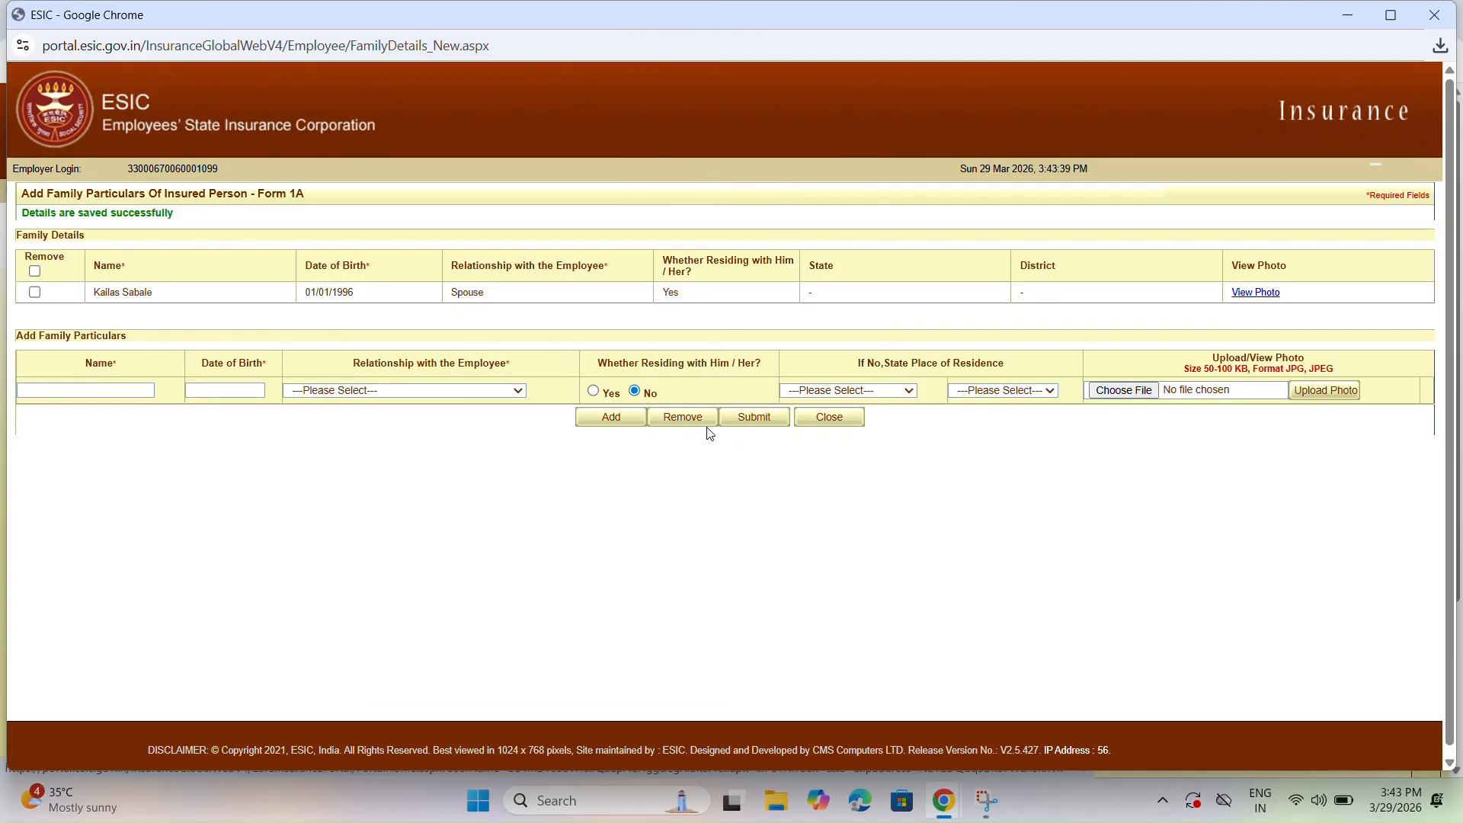
{"action": "left_click", "coordinate": [830, 417]}
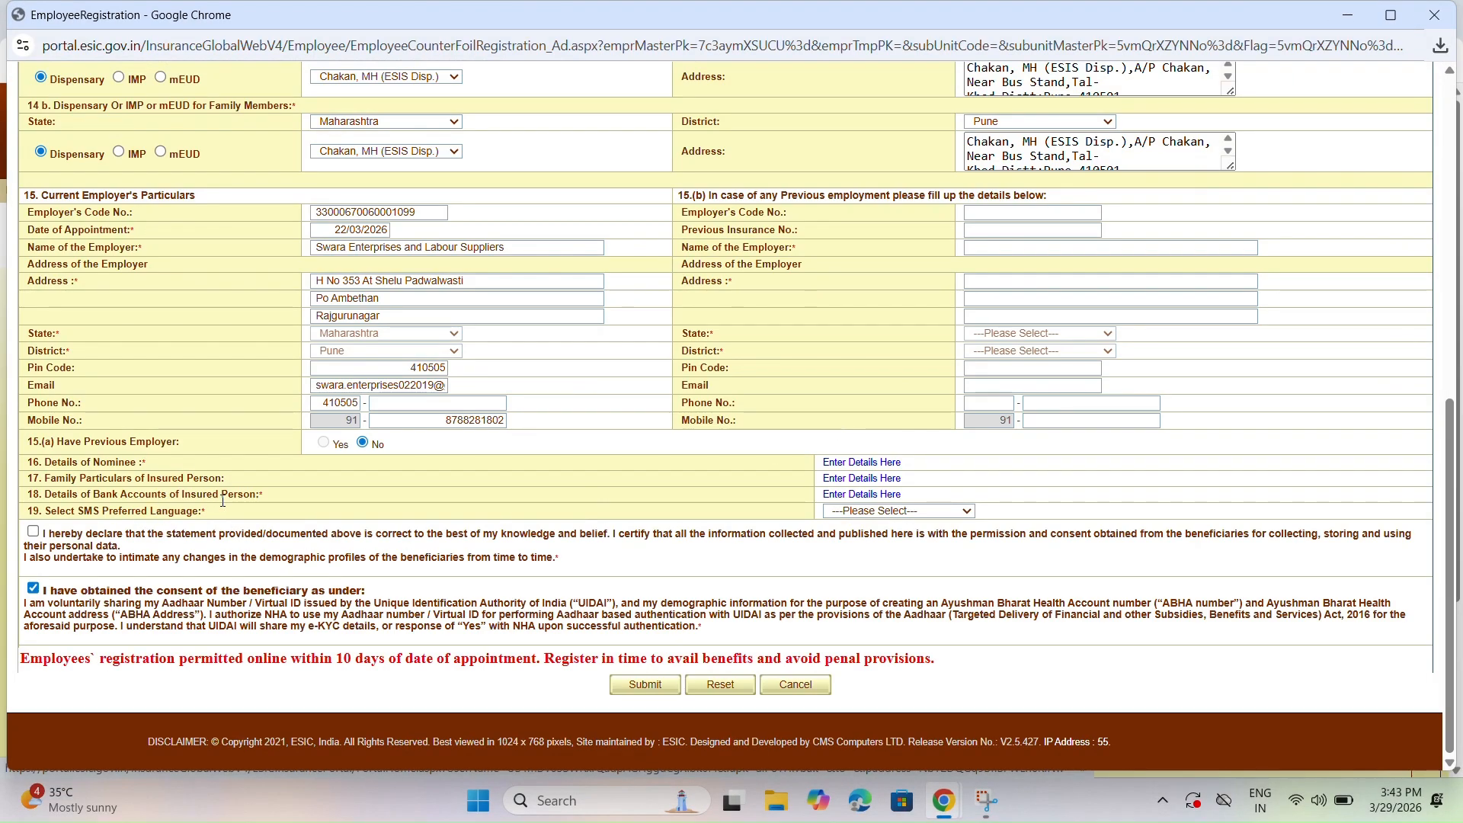
Look up the bank branch for IFSC code UBIN0548260
{"action": "left_click", "coordinate": [836, 495]}
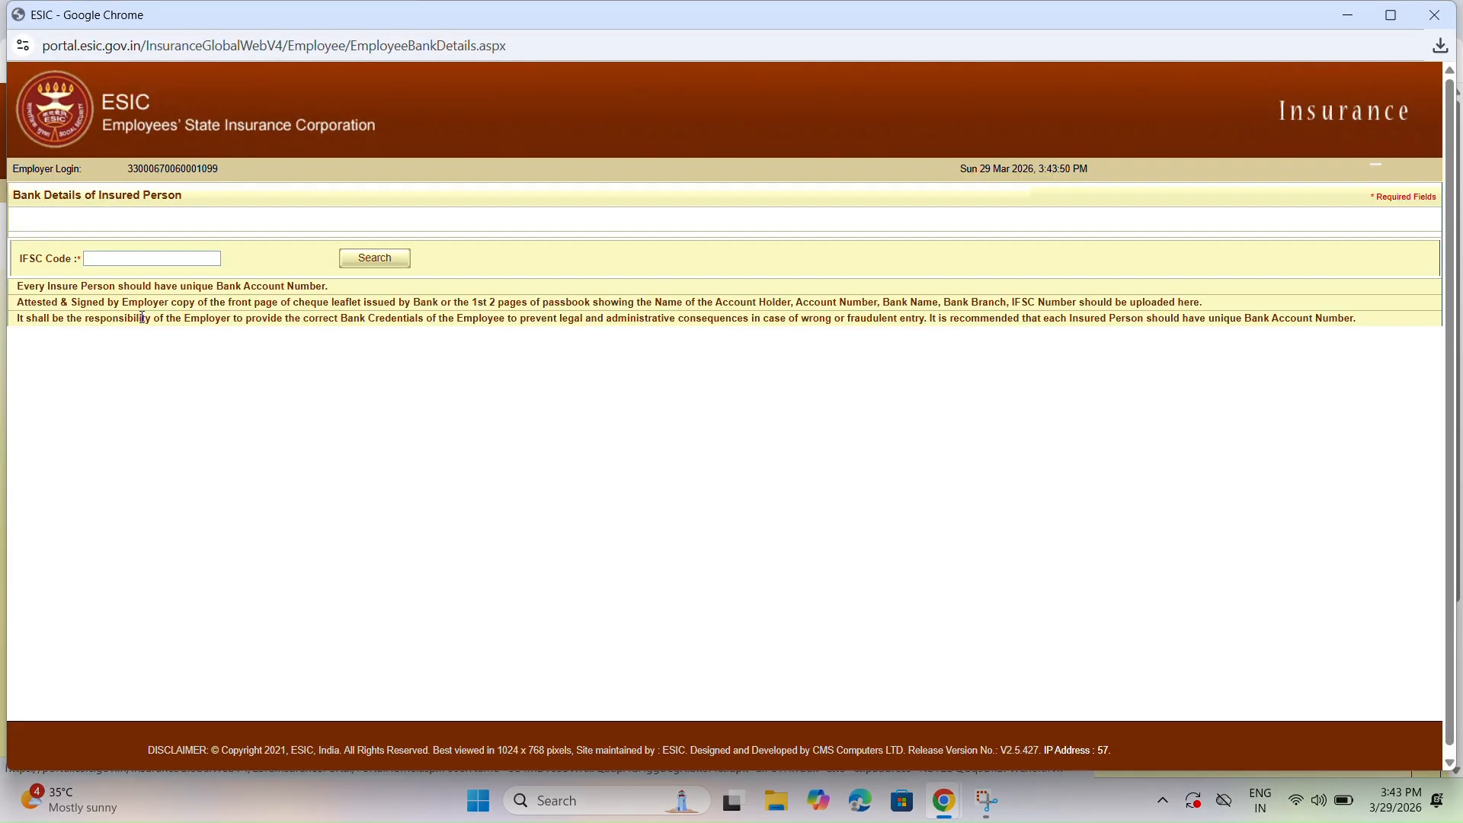
{"action": "left_click", "coordinate": [136, 260]}
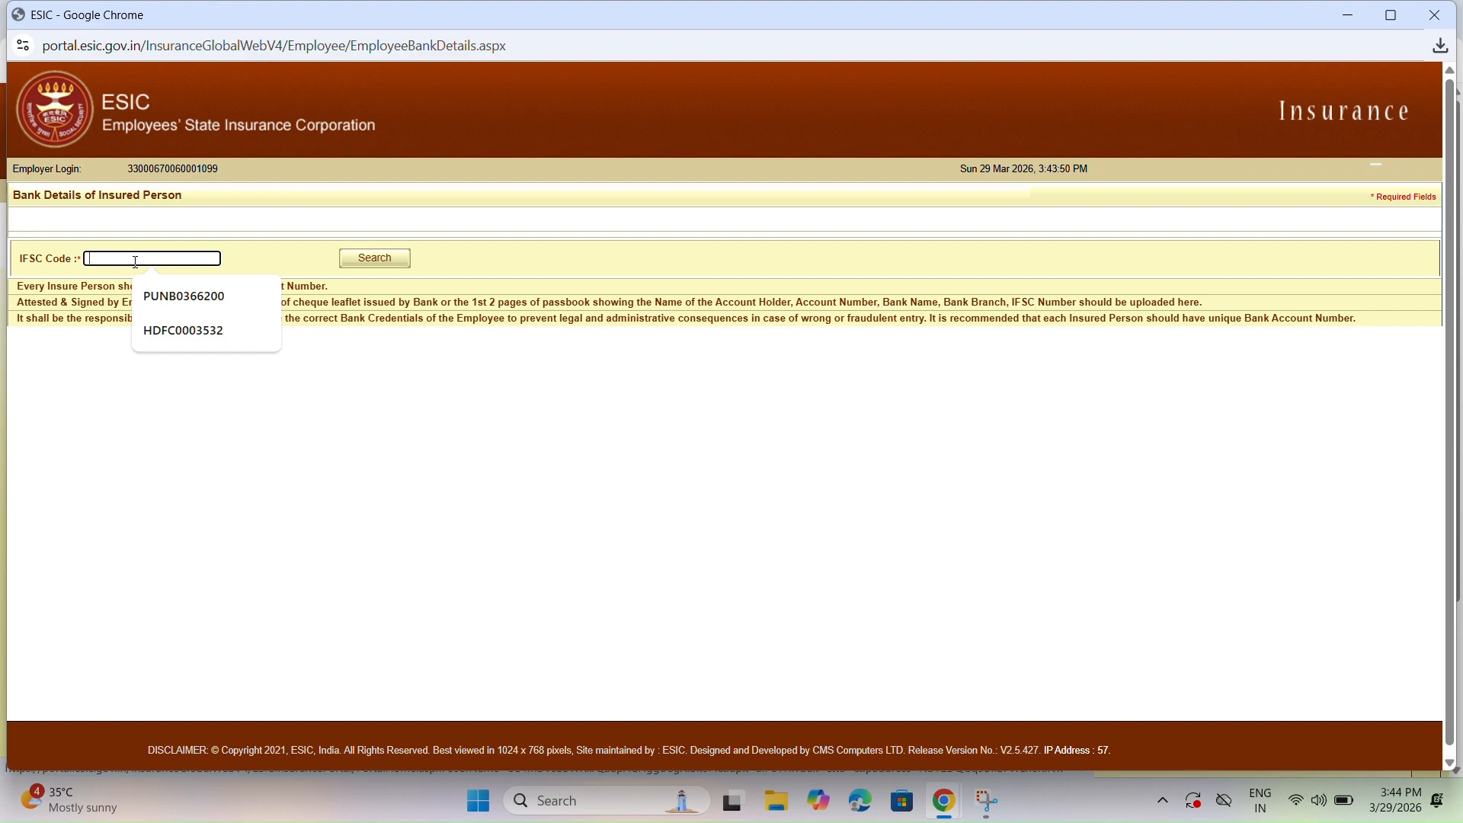
{"action": "key", "text": "Caps_Lock"}
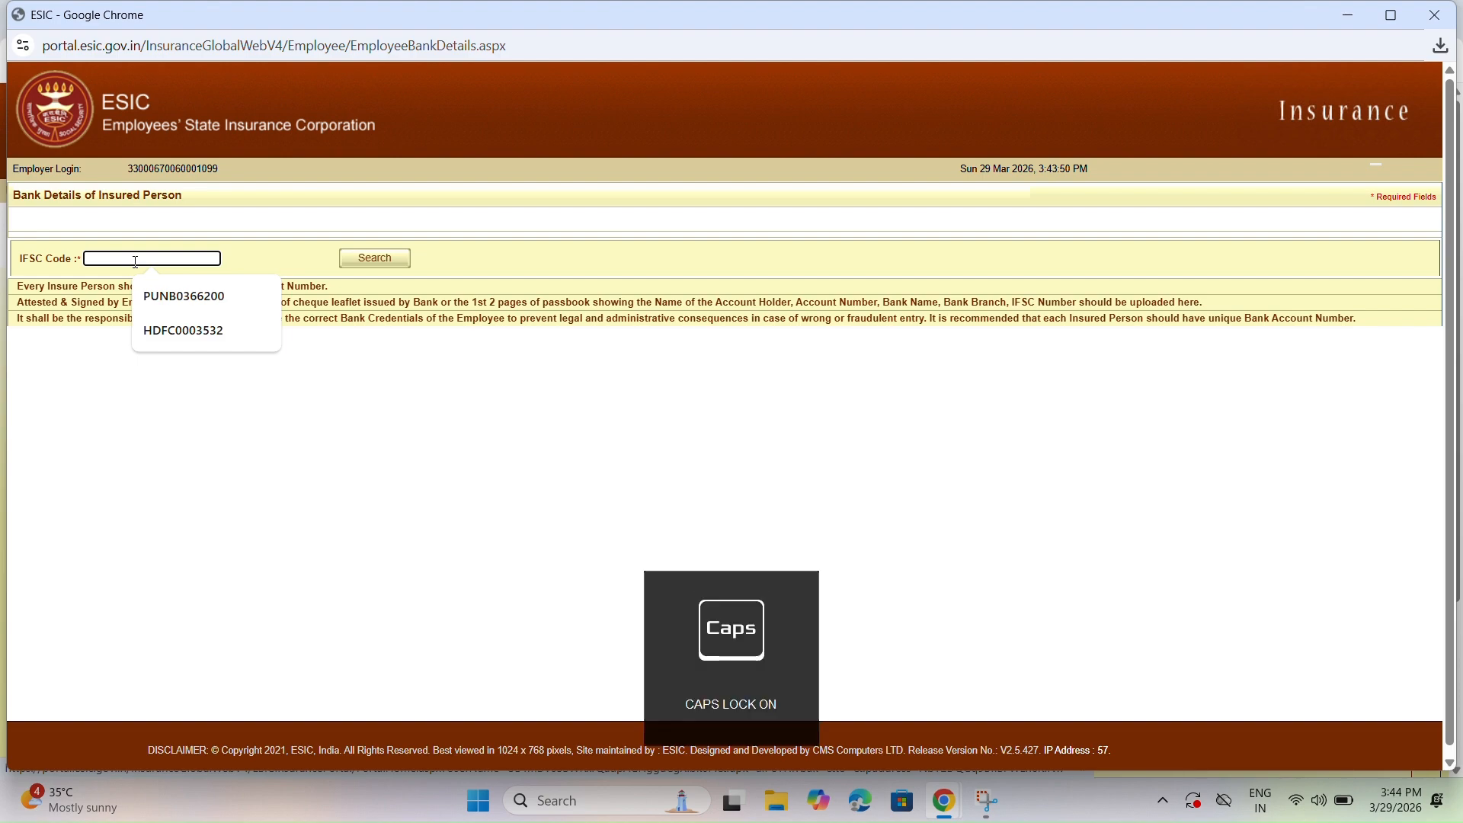
{"action": "type", "text": "UBI"}
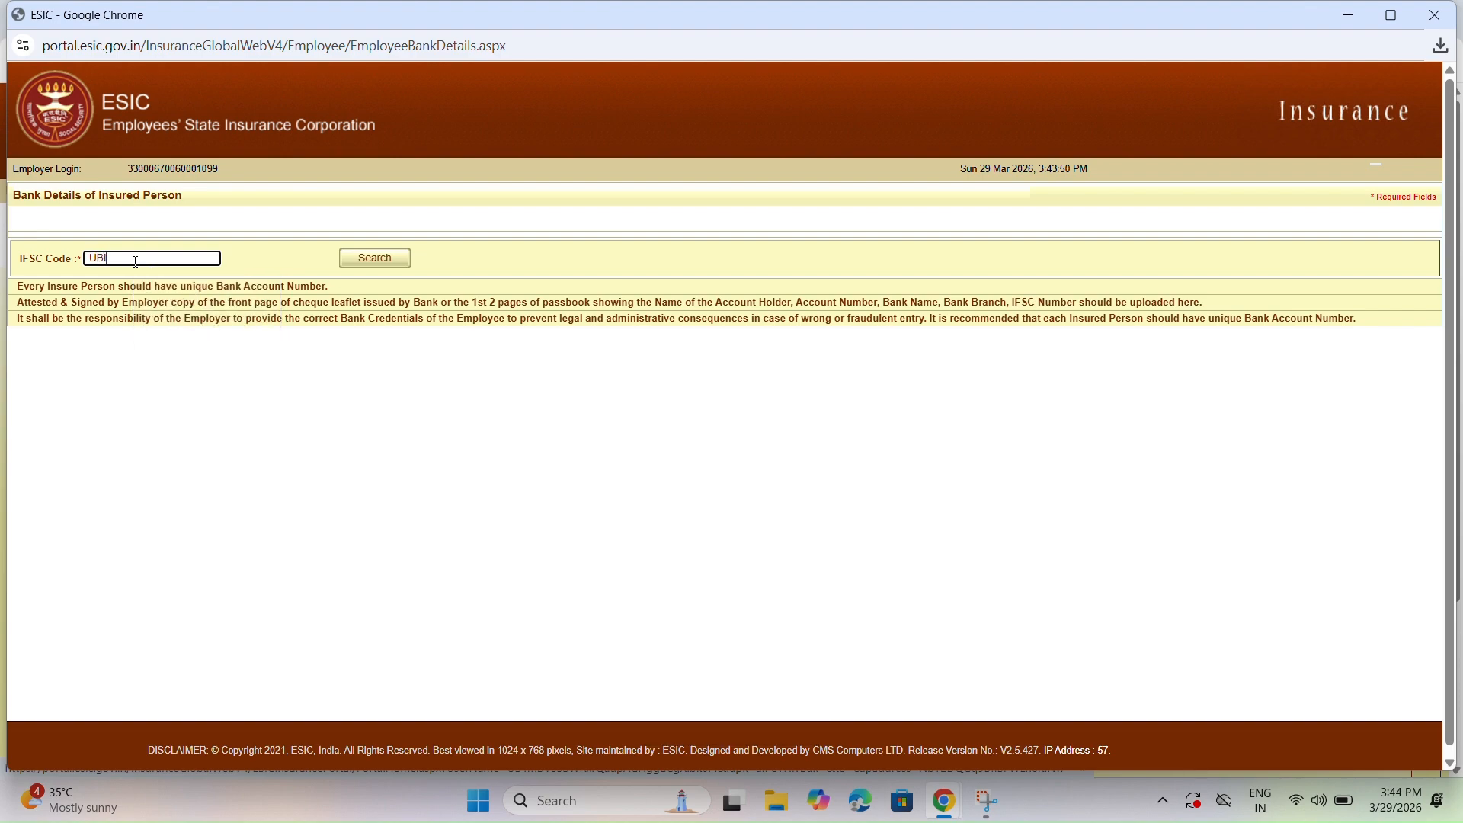
{"action": "type", "text": "N0548260"}
{"action": "left_click", "coordinate": [372, 264]}
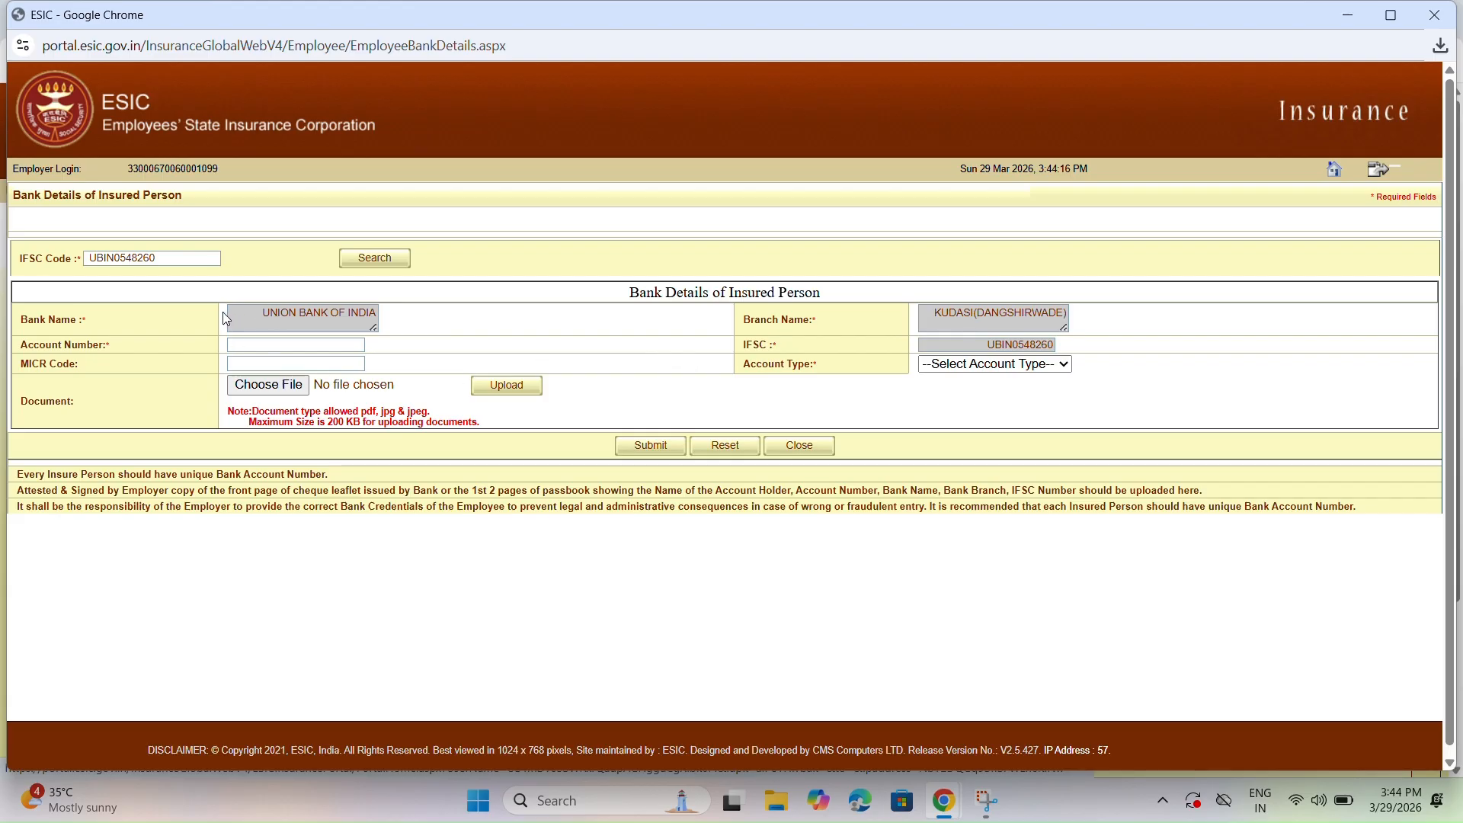
Save the employee's Savings account number, re-entering it after the already-tagged warning
{"action": "left_click", "coordinate": [281, 344]}
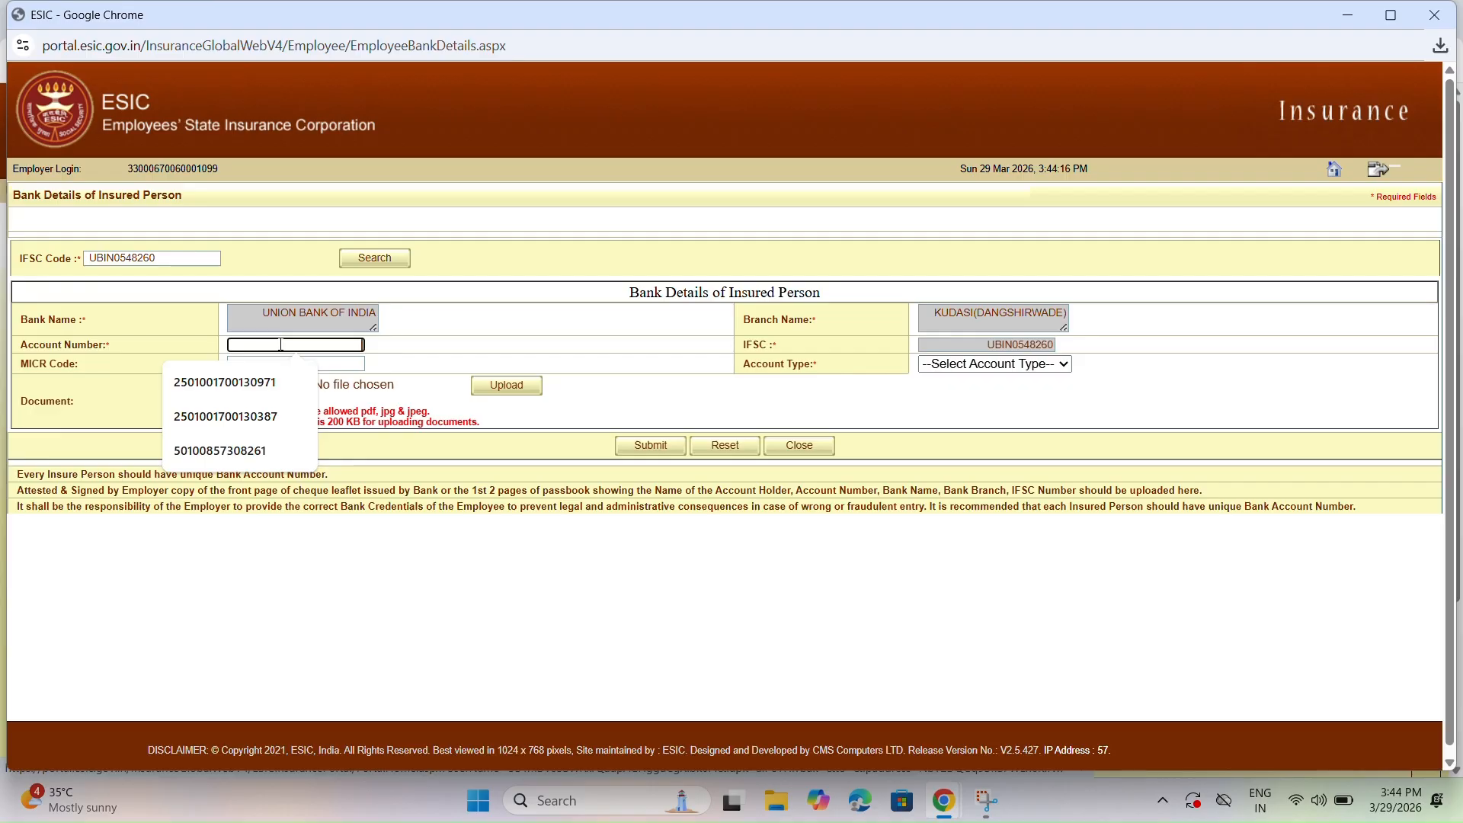
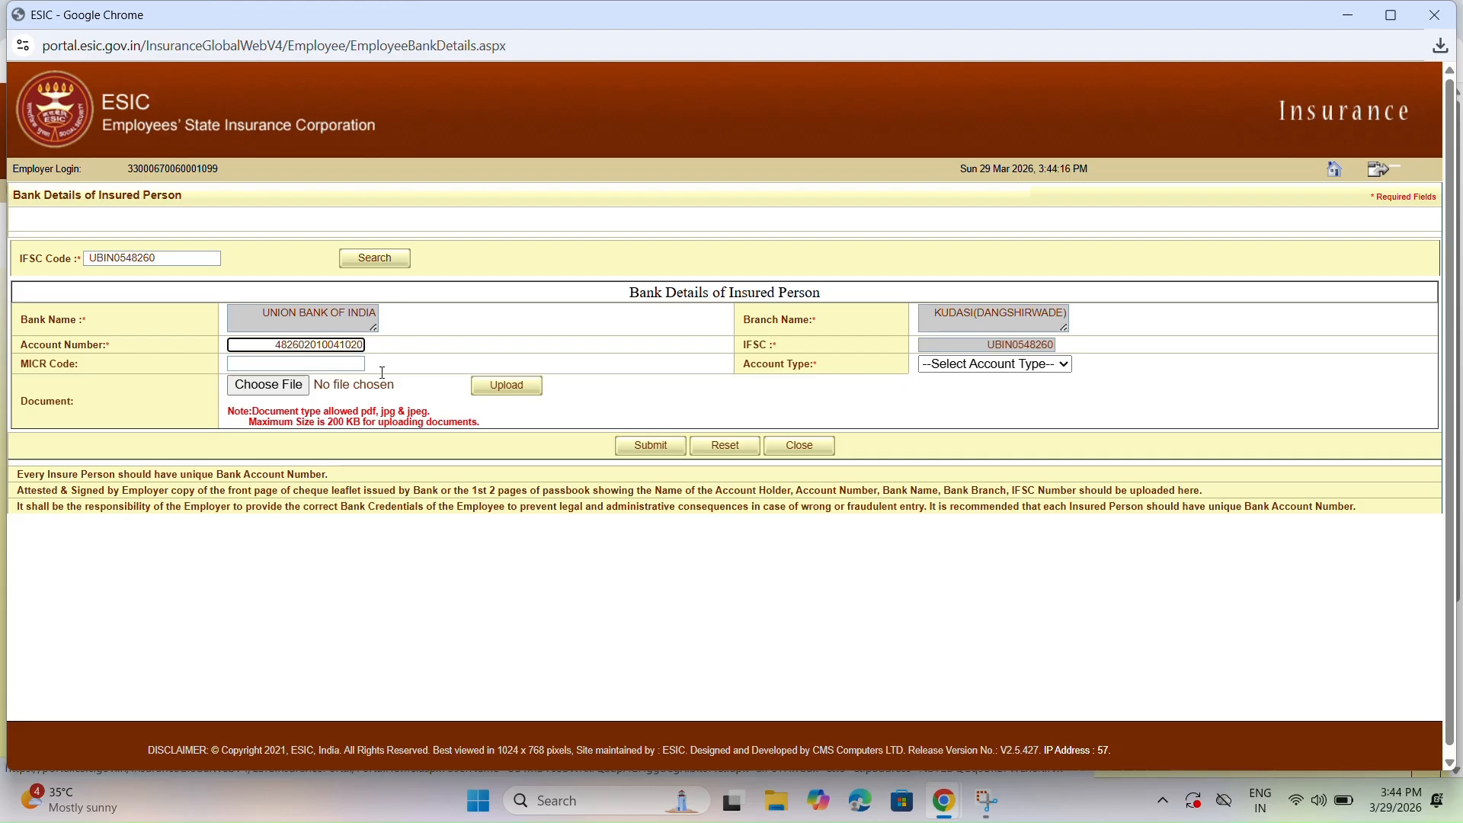
{"action": "left_click", "coordinate": [986, 369]}
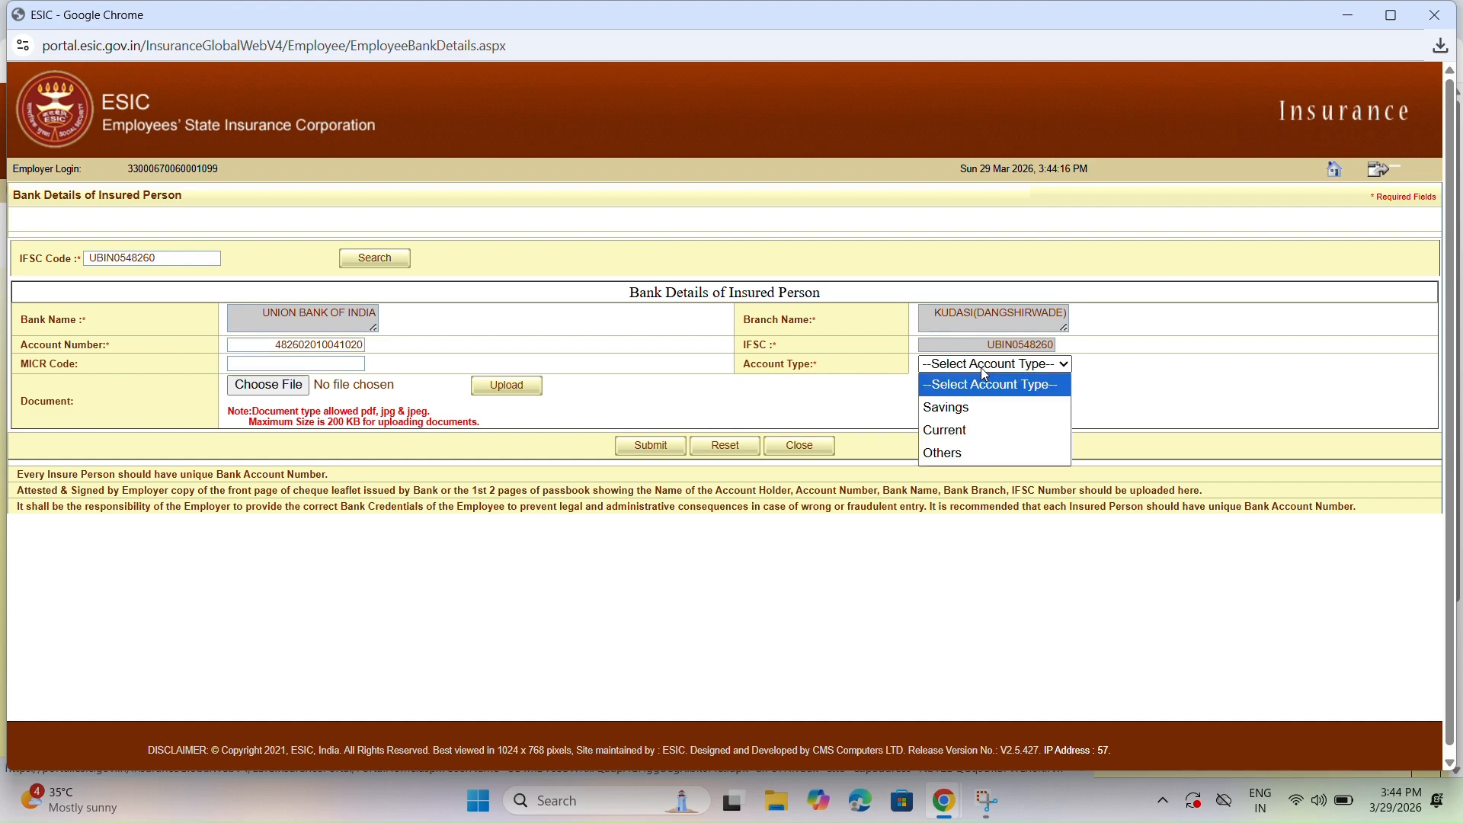
{"action": "left_click", "coordinate": [967, 415]}
{"action": "left_click", "coordinate": [662, 449]}
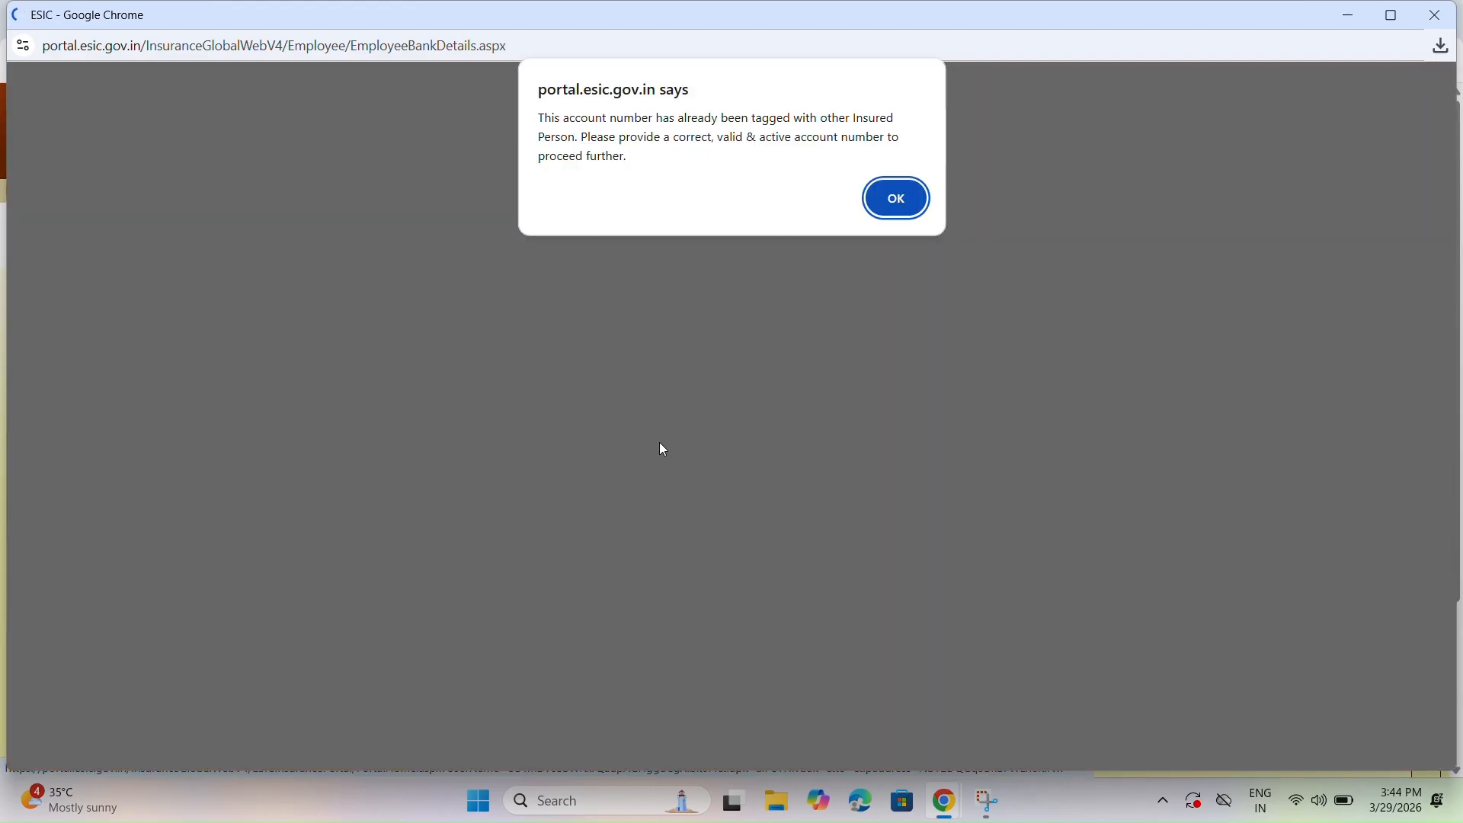
{"action": "left_click", "coordinate": [895, 198]}
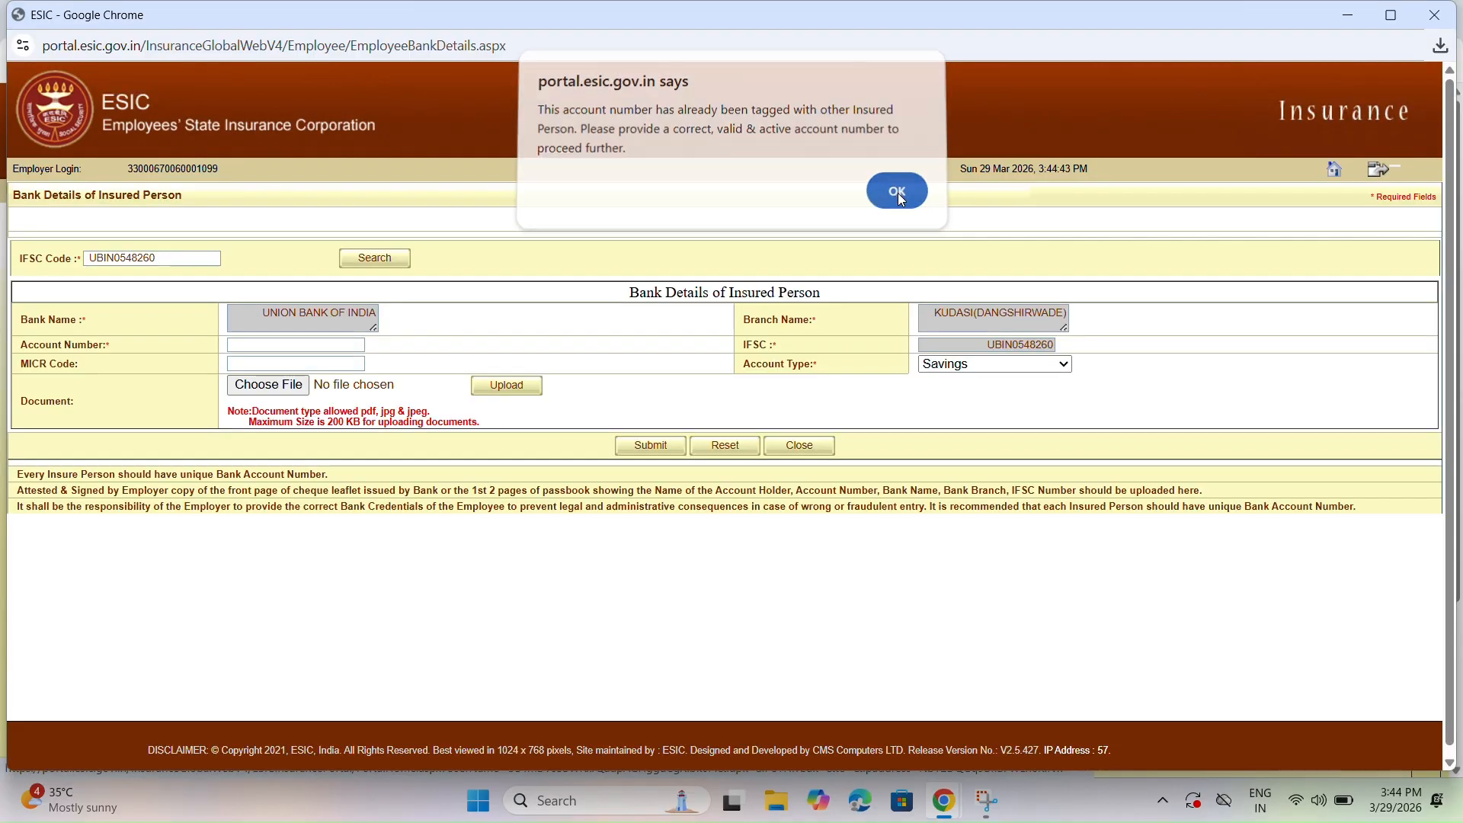
{"action": "left_click", "coordinate": [355, 343]}
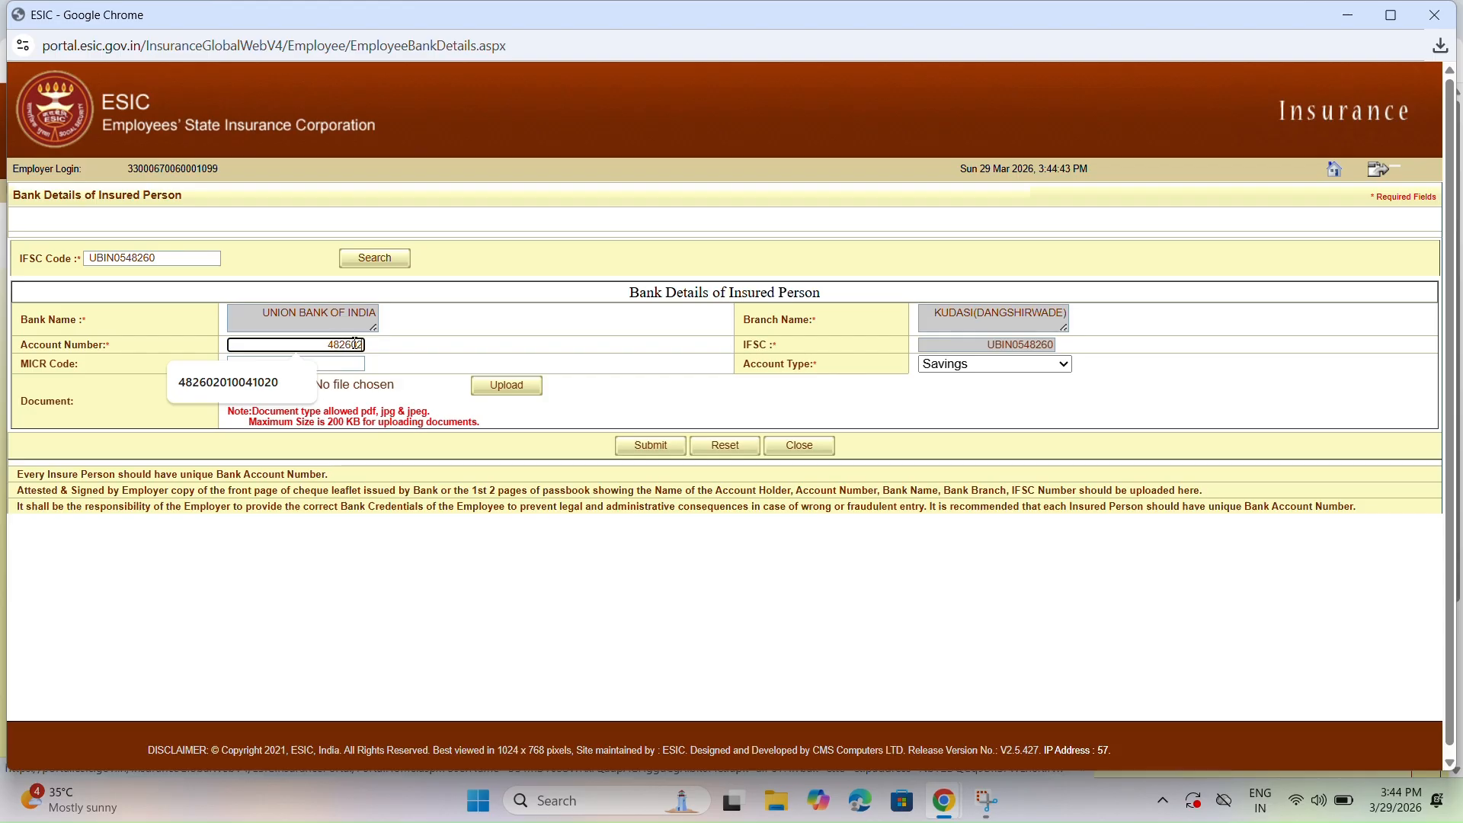
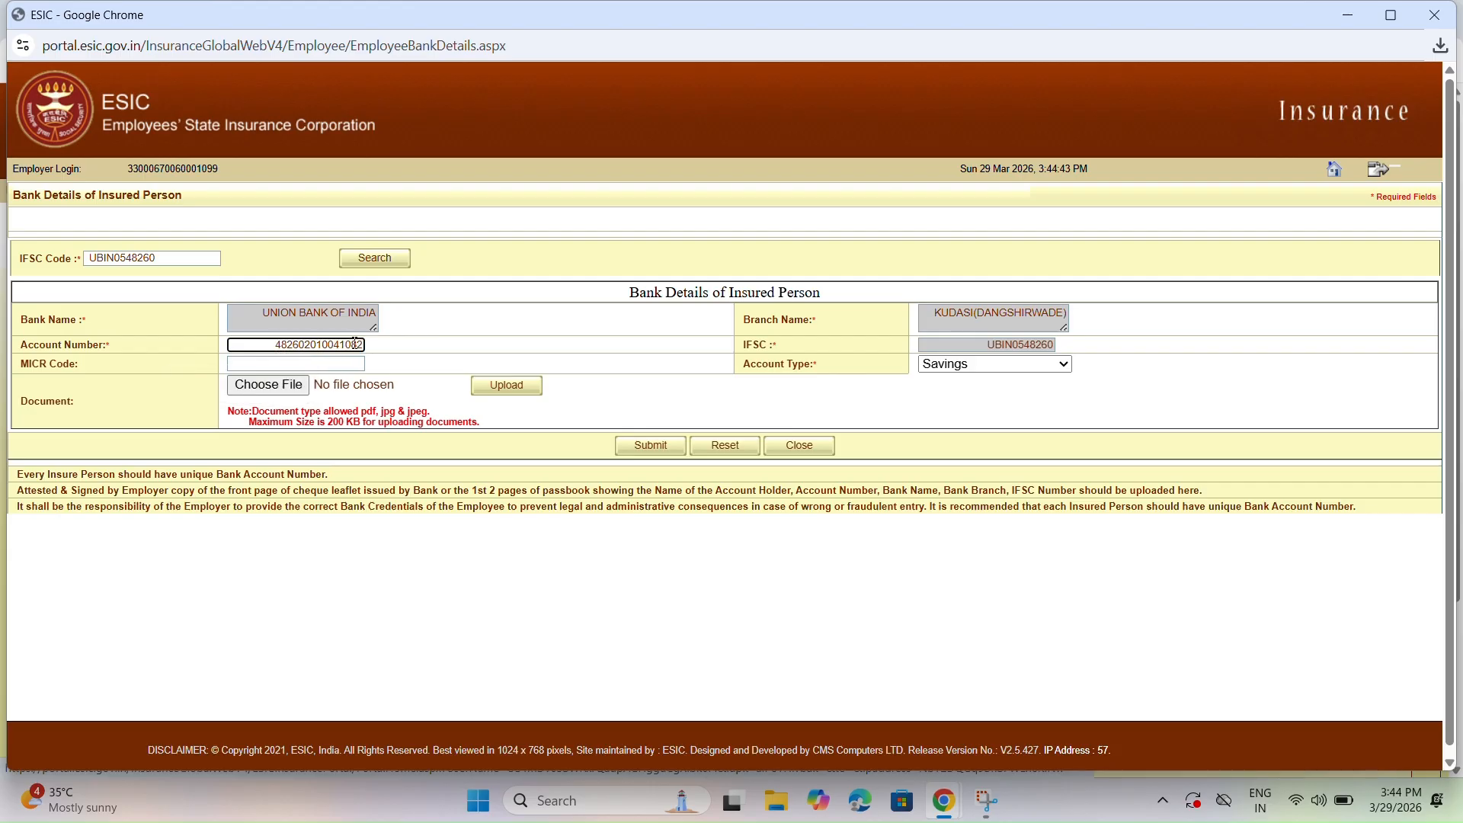
{"action": "left_click", "coordinate": [667, 448]}
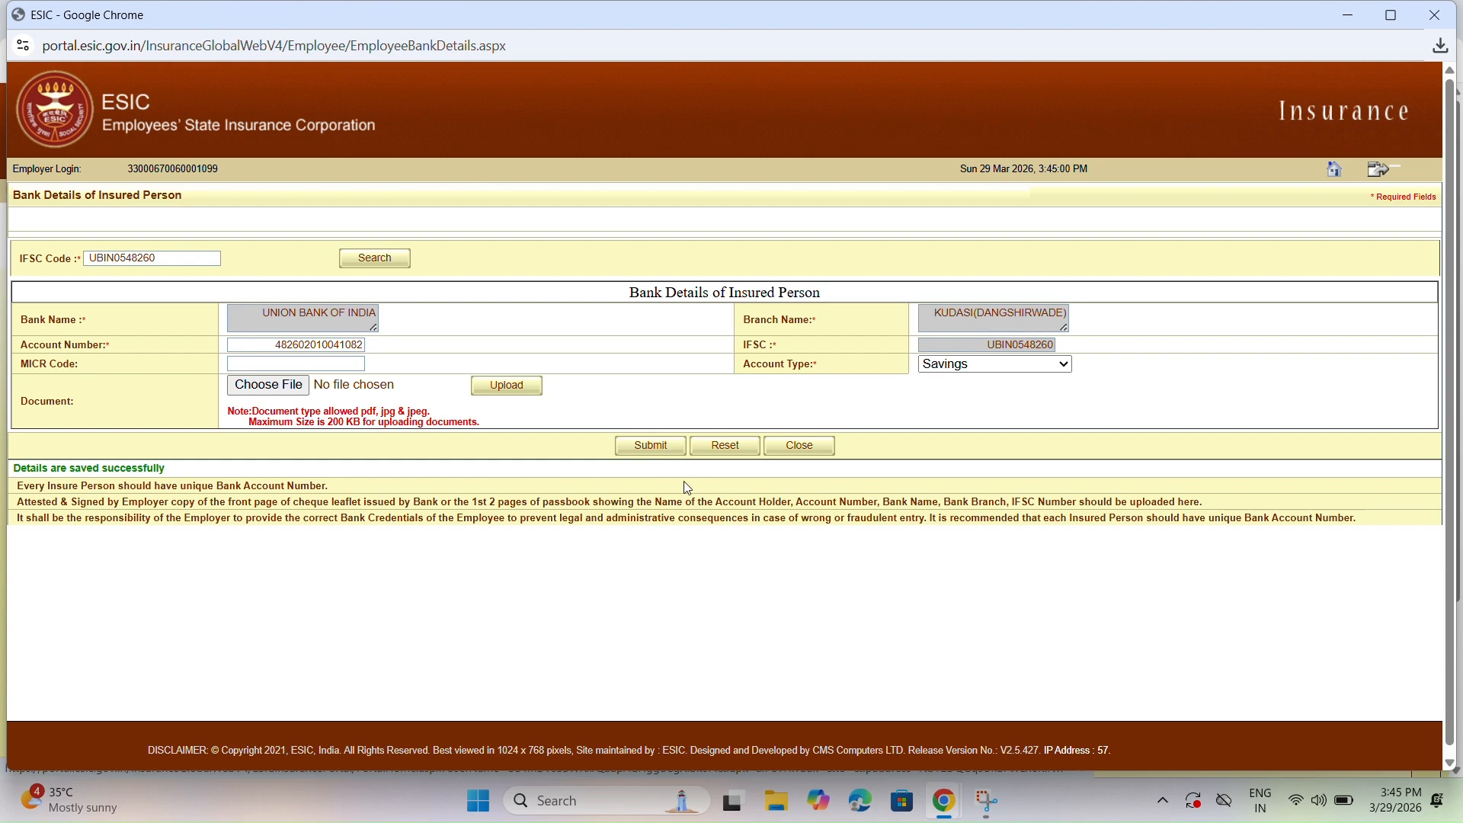
{"action": "left_click", "coordinate": [808, 448]}
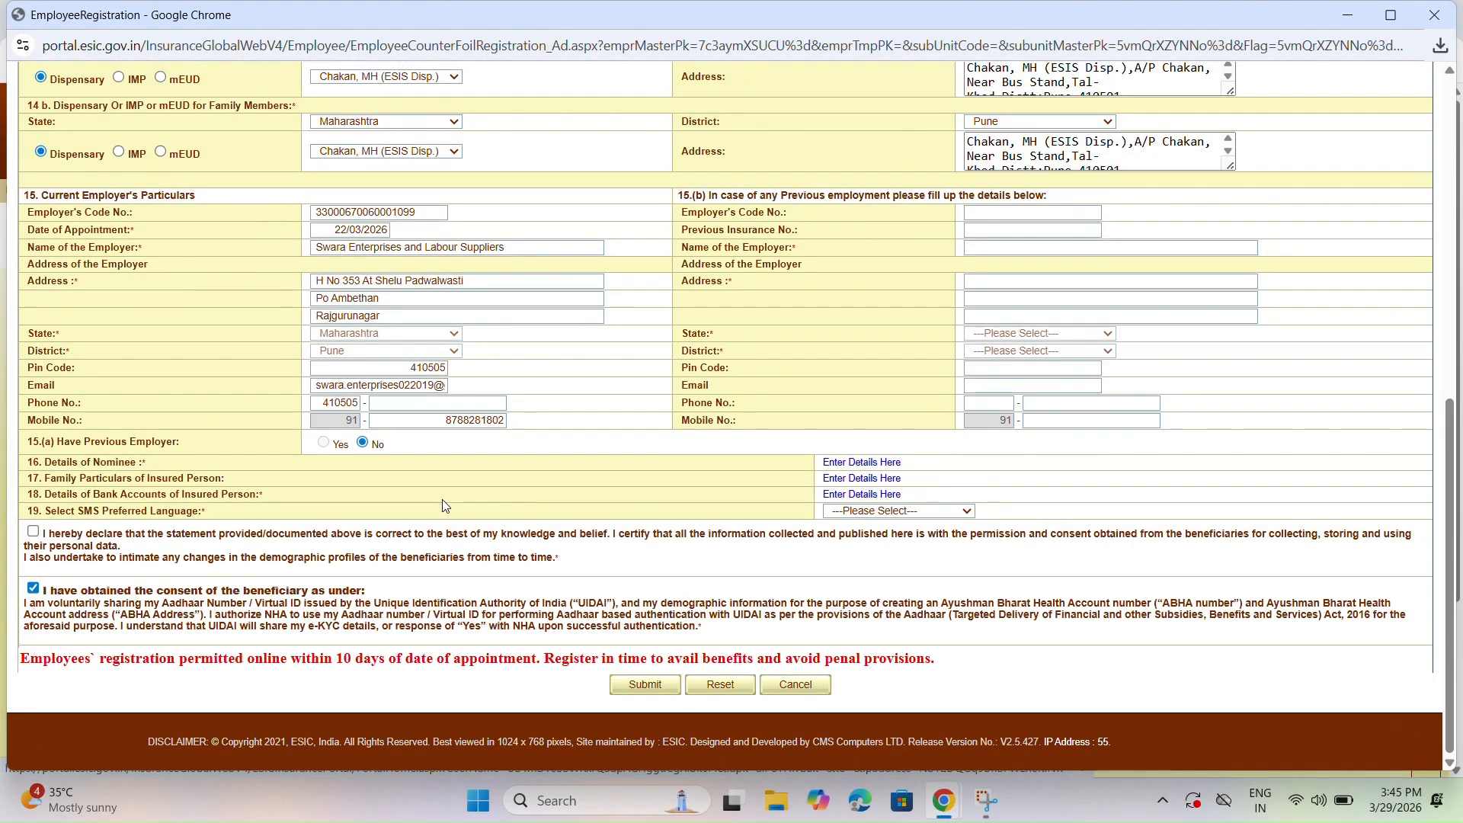
Choose English / Indian English as SMS language and tick the declaration
{"action": "left_click", "coordinate": [855, 517]}
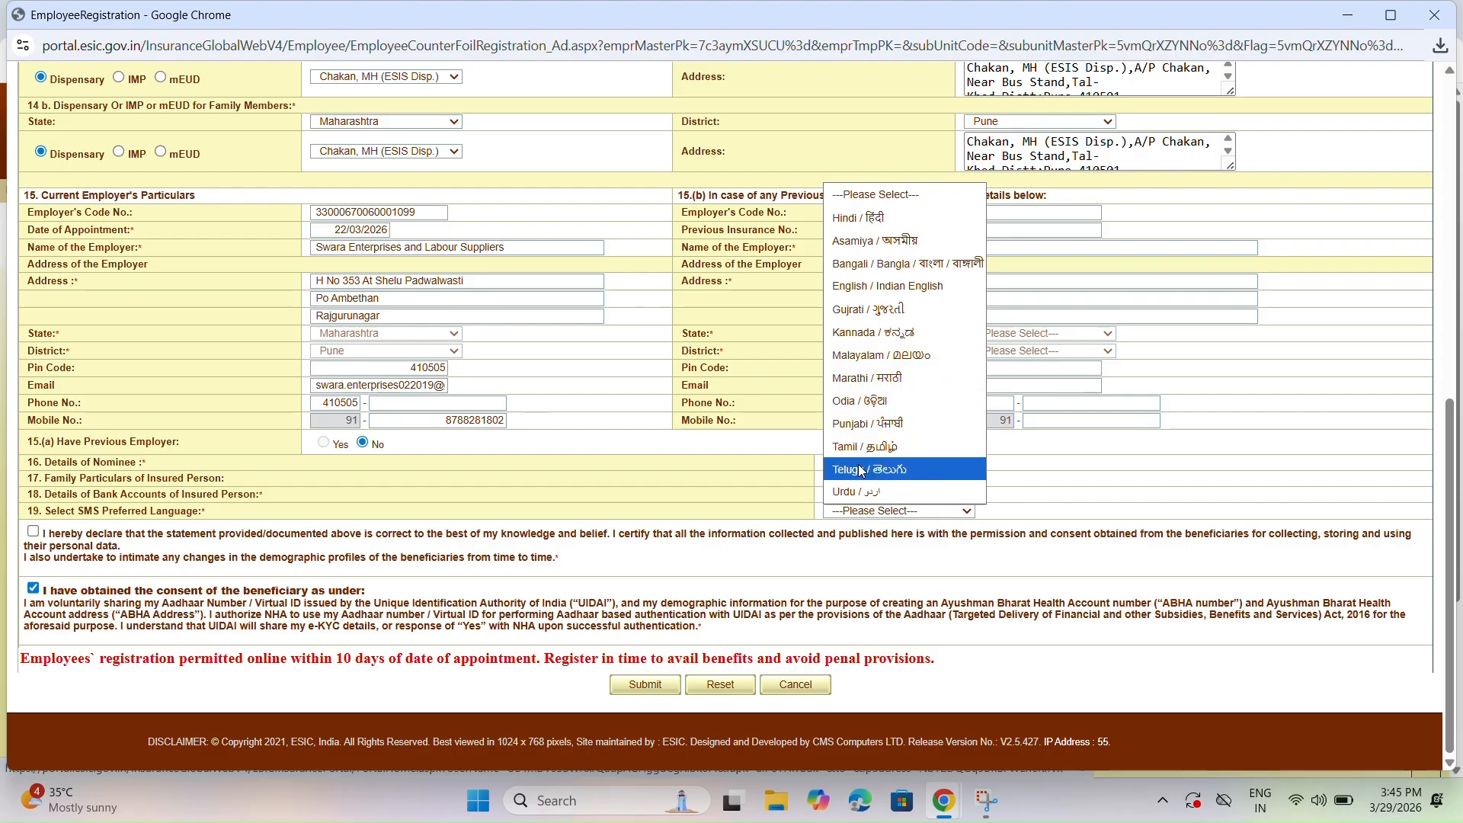
{"action": "left_click", "coordinate": [911, 286]}
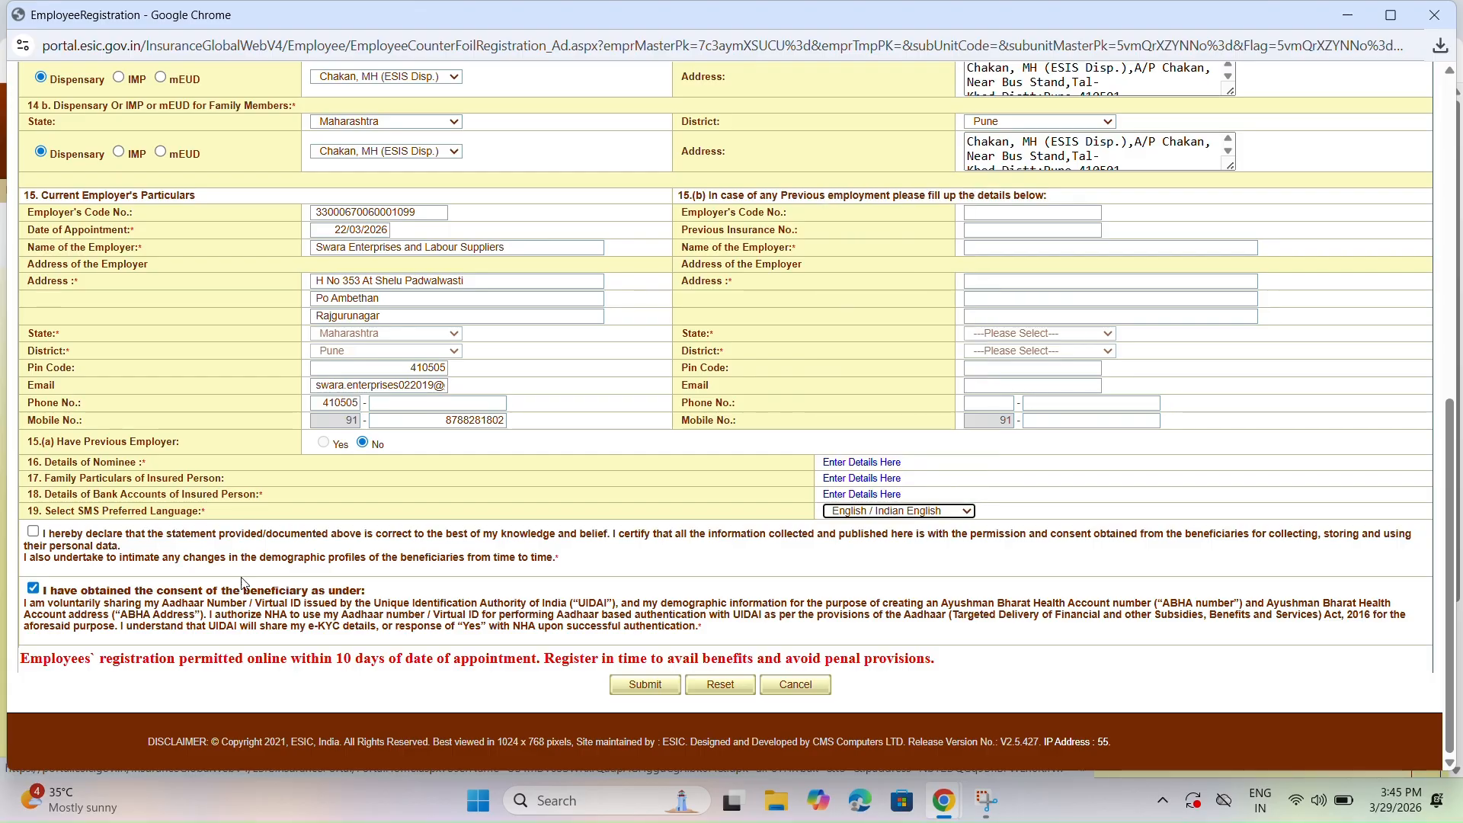
{"action": "left_click", "coordinate": [33, 533]}
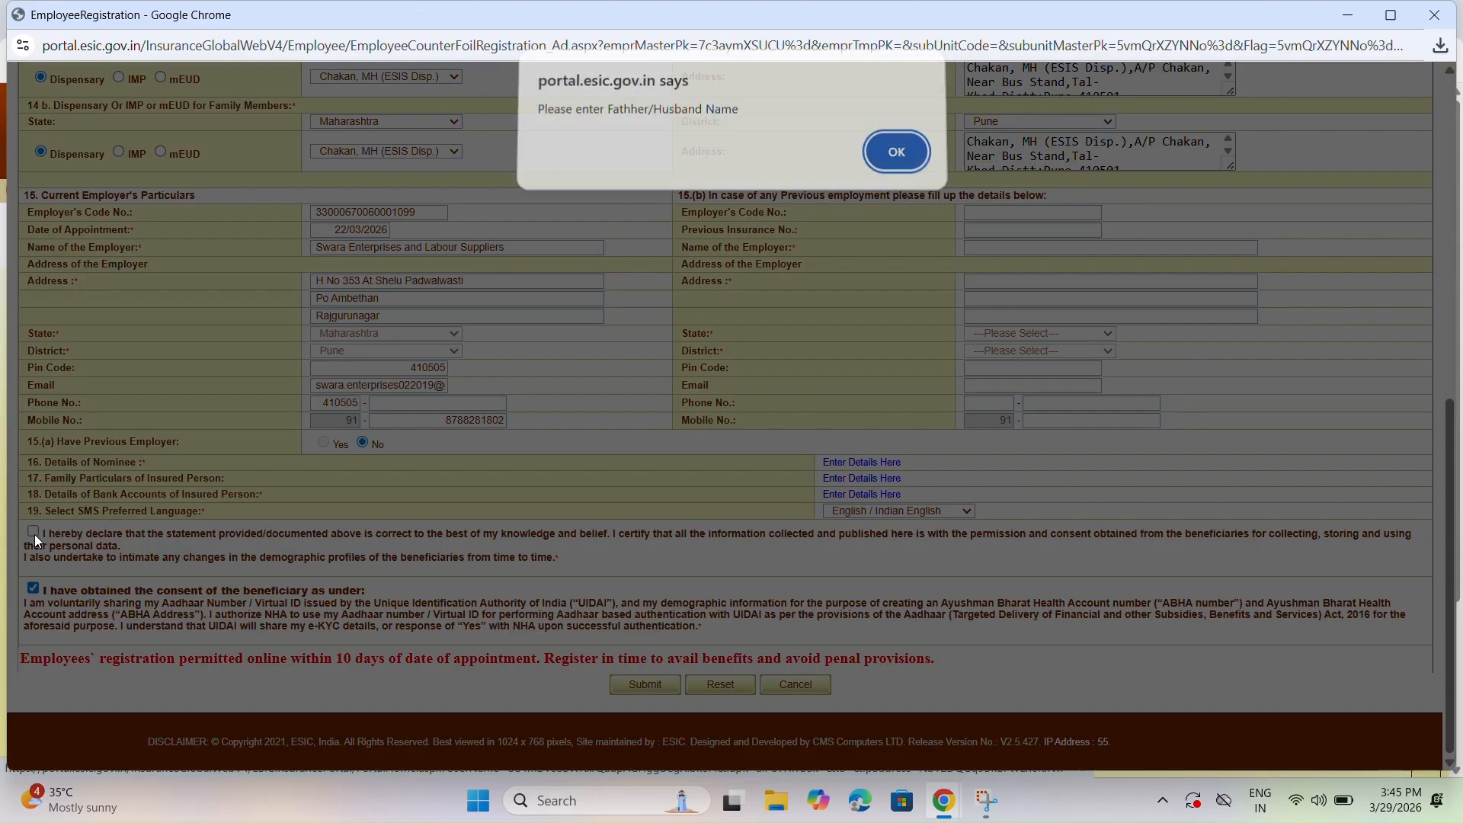
{"action": "left_click", "coordinate": [890, 167]}
{"action": "scroll", "coordinate": [890, 169], "scroll_direction": "up", "scroll_amount": 6}
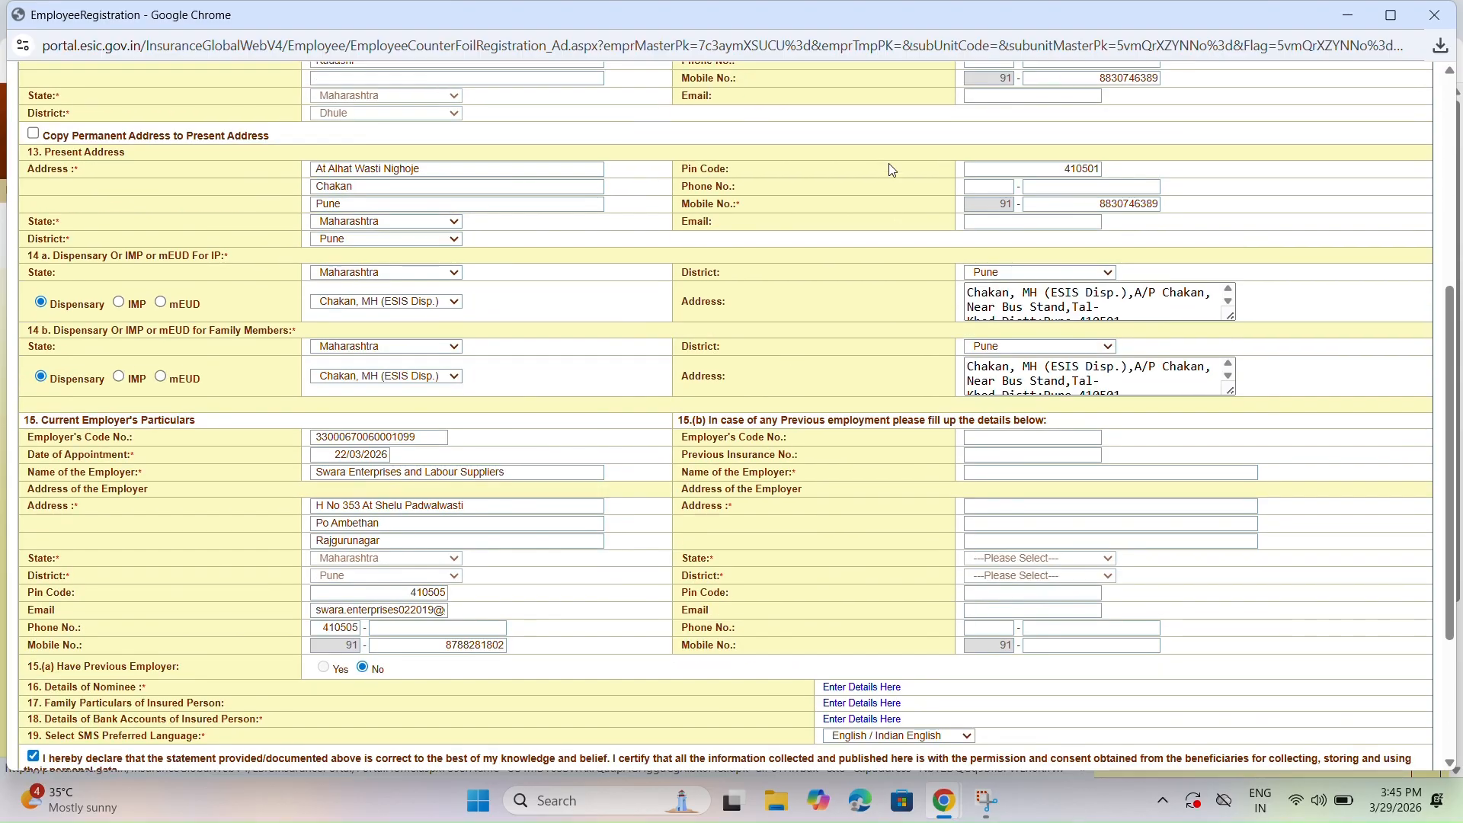
{"action": "scroll", "coordinate": [891, 169], "scroll_direction": "up", "scroll_amount": 1}
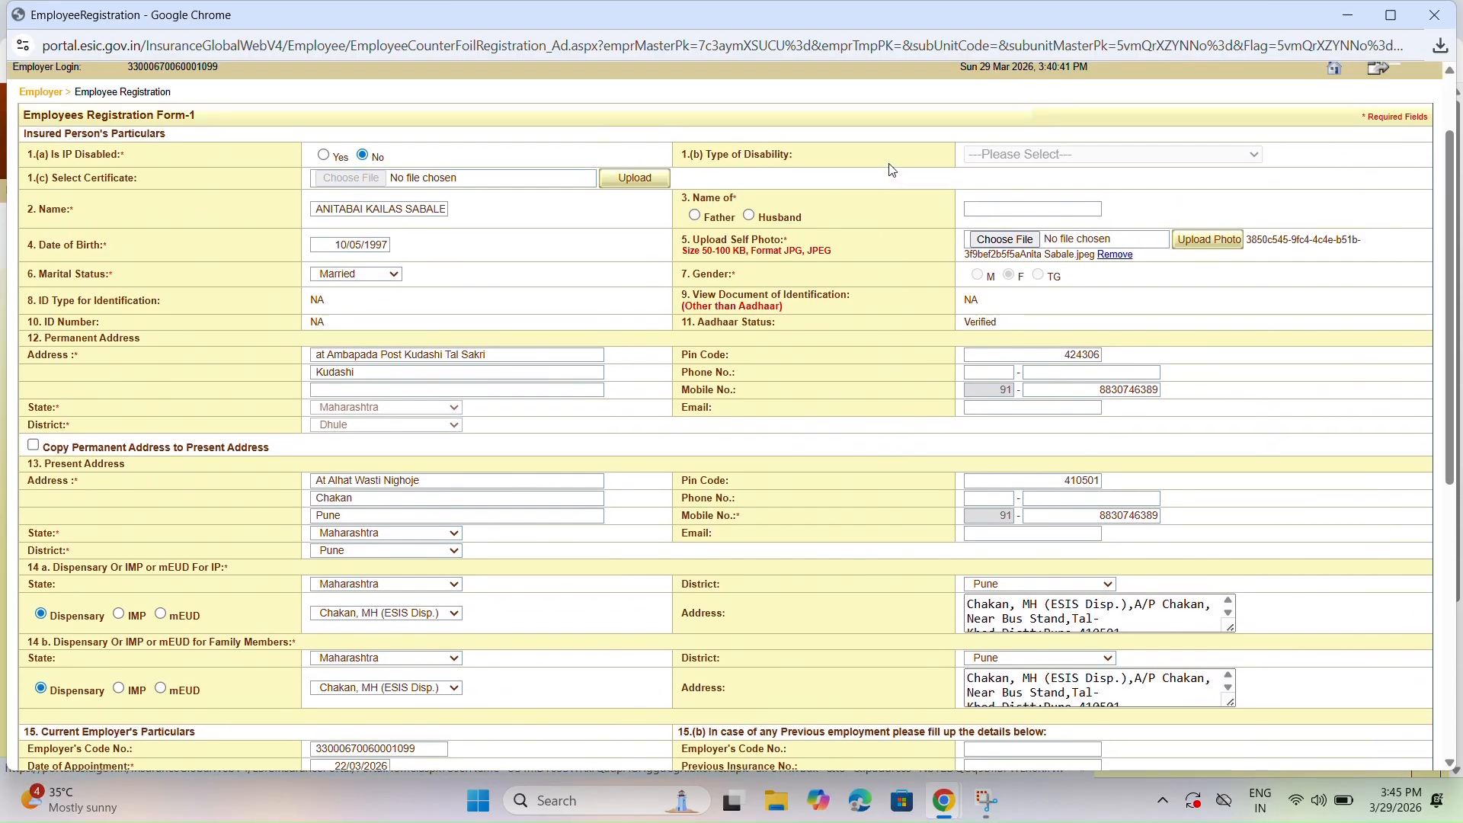
Enter the husband's full name in the Father/Husband name field and submit the form
{"action": "left_click", "coordinate": [1006, 208]}
{"action": "type", "text": "kAILAS"}
{"action": "key", "text": "BackSpace"}
{"action": "key", "text": "BackSpace"}
{"action": "key", "text": "BackSpace"}
{"action": "key", "text": "BackSpace"}
{"action": "key", "text": "BackSpace"}
{"action": "key", "text": "Caps_Lock"}
{"action": "scroll", "coordinate": [970, 272], "scroll_direction": "down", "scroll_amount": 7}
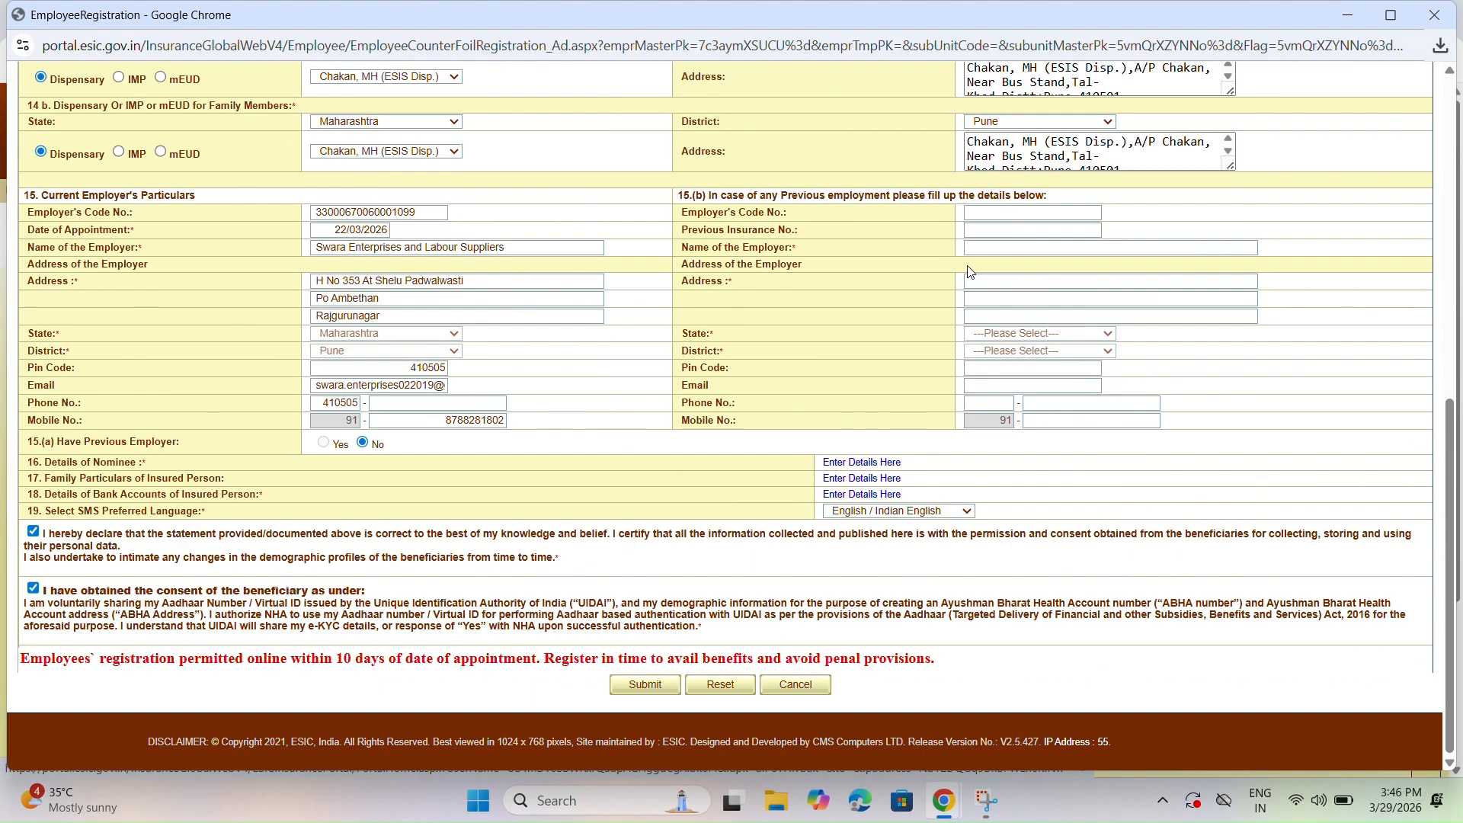
{"action": "left_click", "coordinate": [645, 684]}
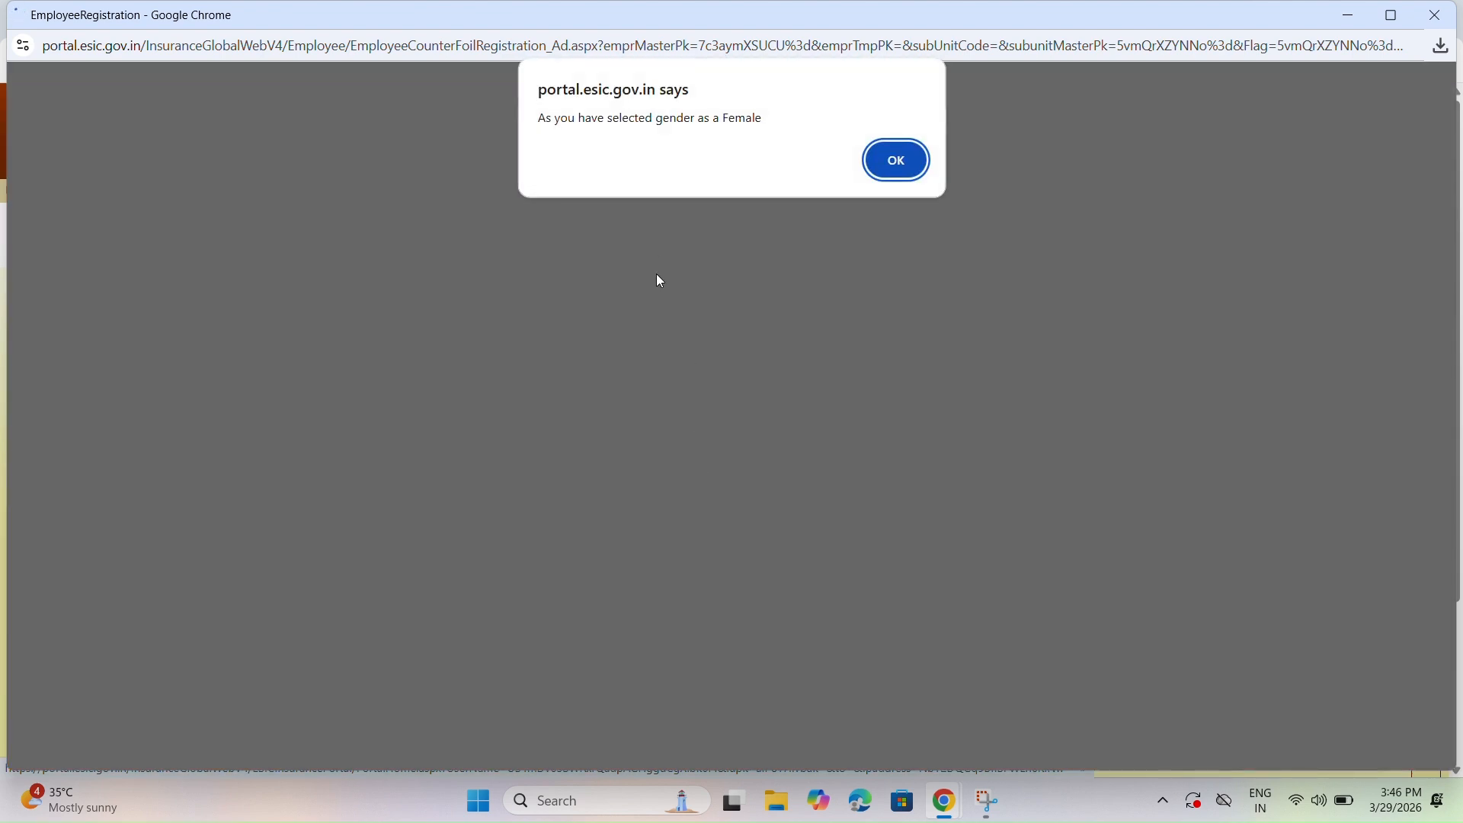
Acknowledge the female gender notice, mark the name as Husband, and resubmit the registration
{"action": "left_click", "coordinate": [897, 160]}
{"action": "scroll", "coordinate": [903, 165], "scroll_direction": "up", "scroll_amount": 7}
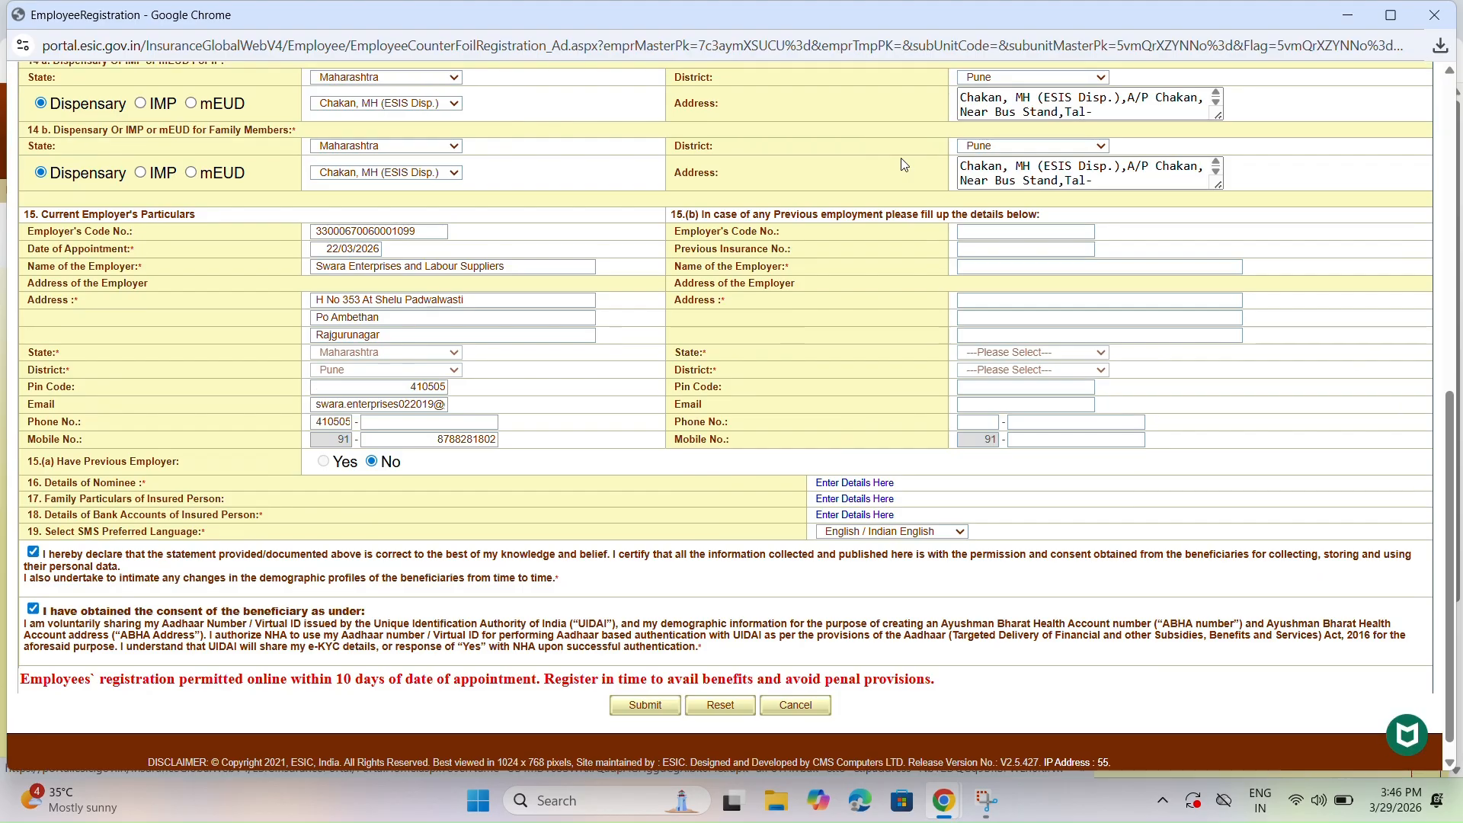
{"action": "scroll", "coordinate": [903, 164], "scroll_direction": "up", "scroll_amount": 2}
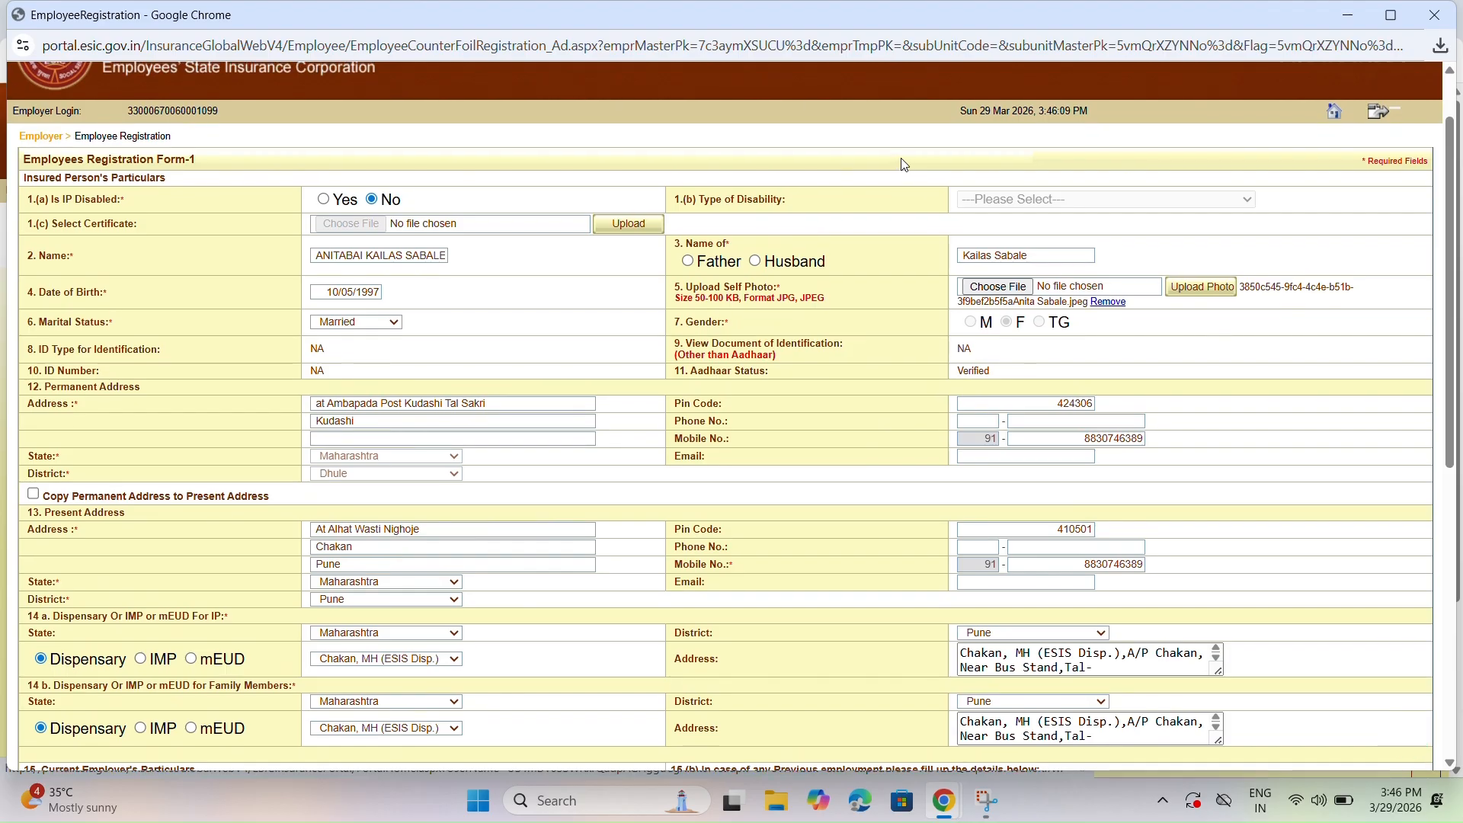
{"action": "scroll", "coordinate": [903, 164], "scroll_direction": "down", "scroll_amount": 1}
{"action": "scroll", "coordinate": [903, 165], "scroll_direction": "down", "scroll_amount": 1}
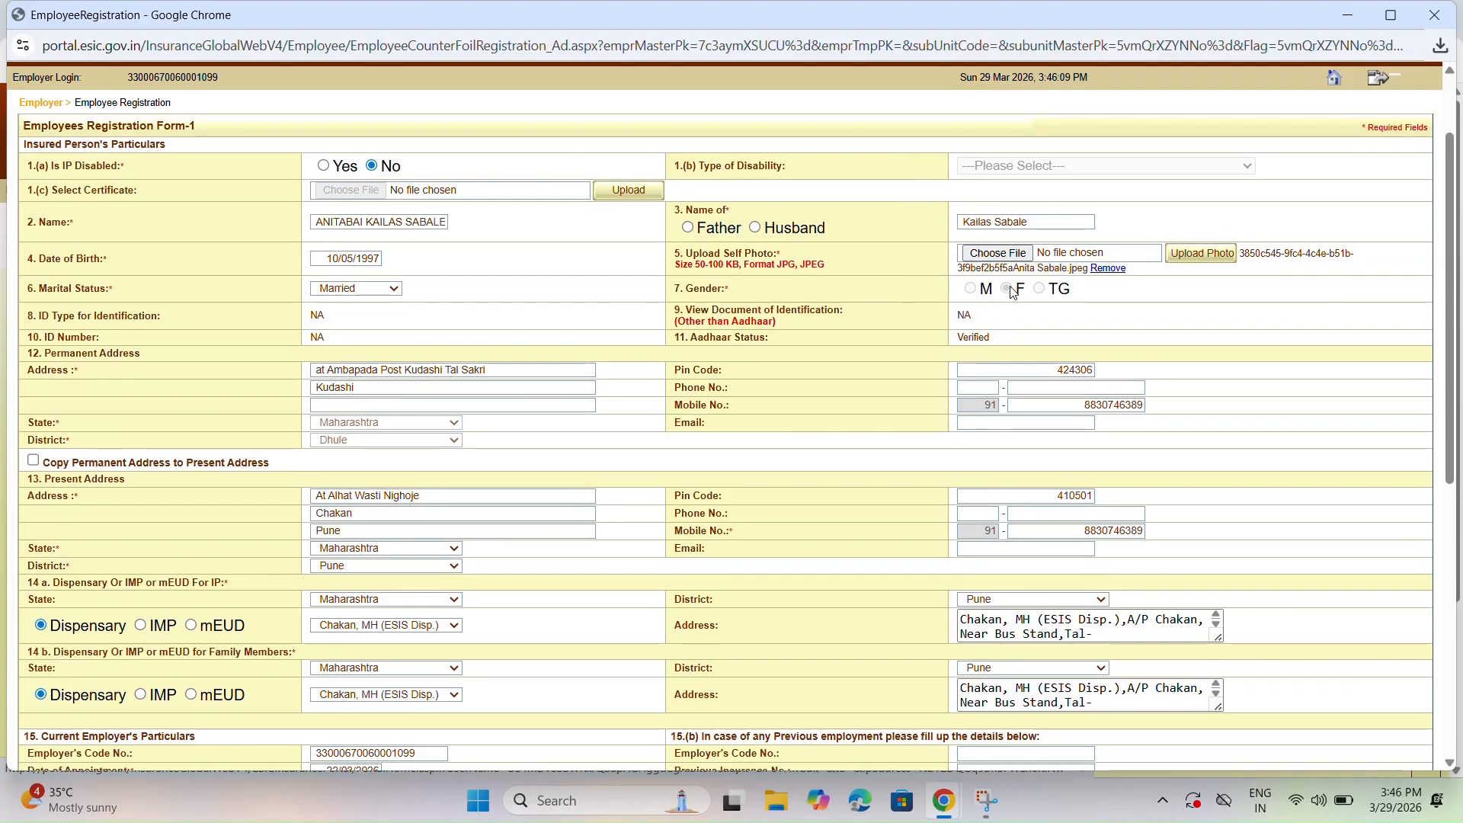
{"action": "left_click", "coordinate": [757, 228]}
{"action": "scroll", "coordinate": [762, 230], "scroll_direction": "down", "scroll_amount": 2}
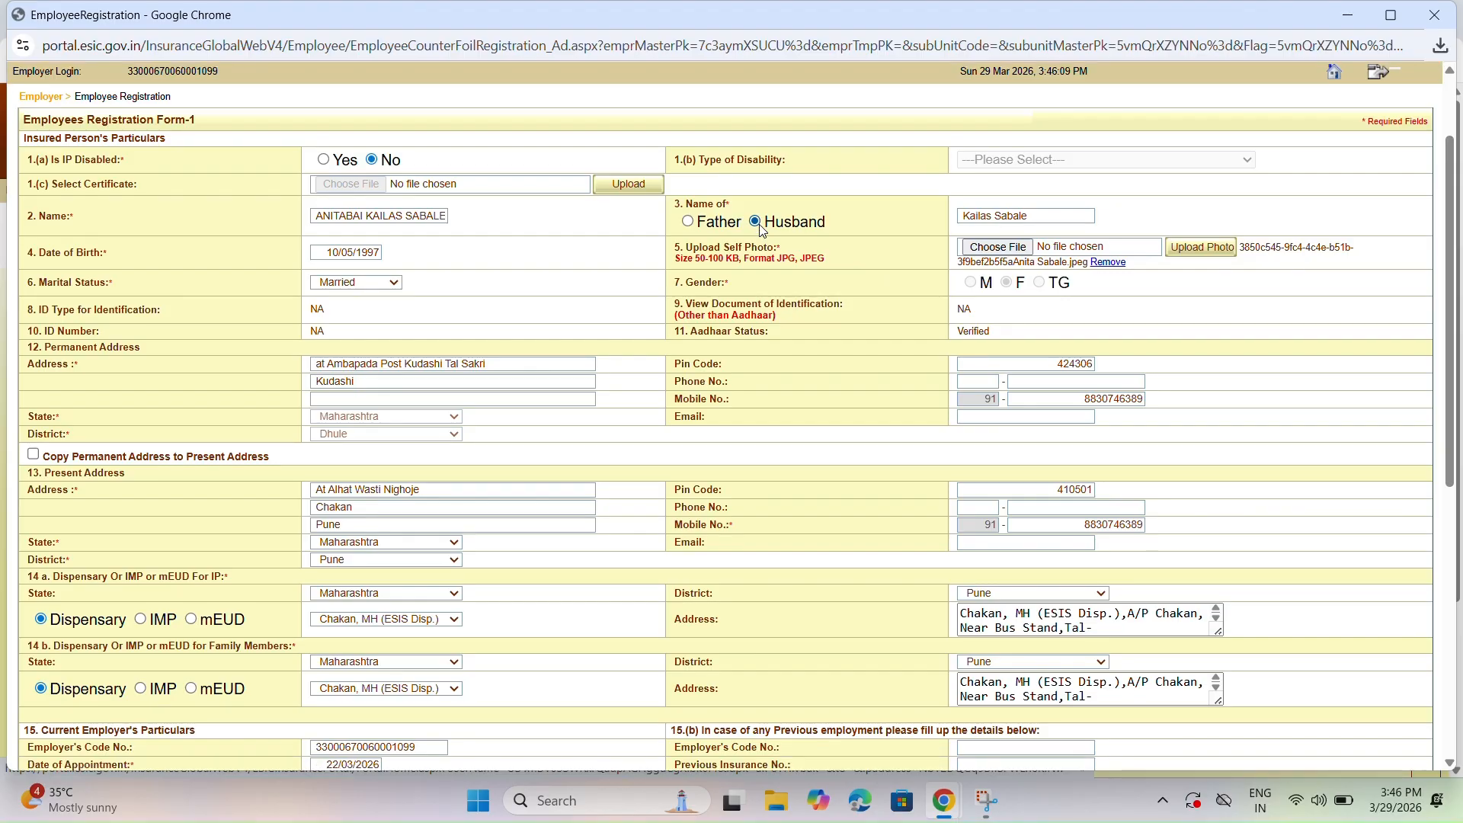
{"action": "scroll", "coordinate": [762, 230], "scroll_direction": "down", "scroll_amount": 6}
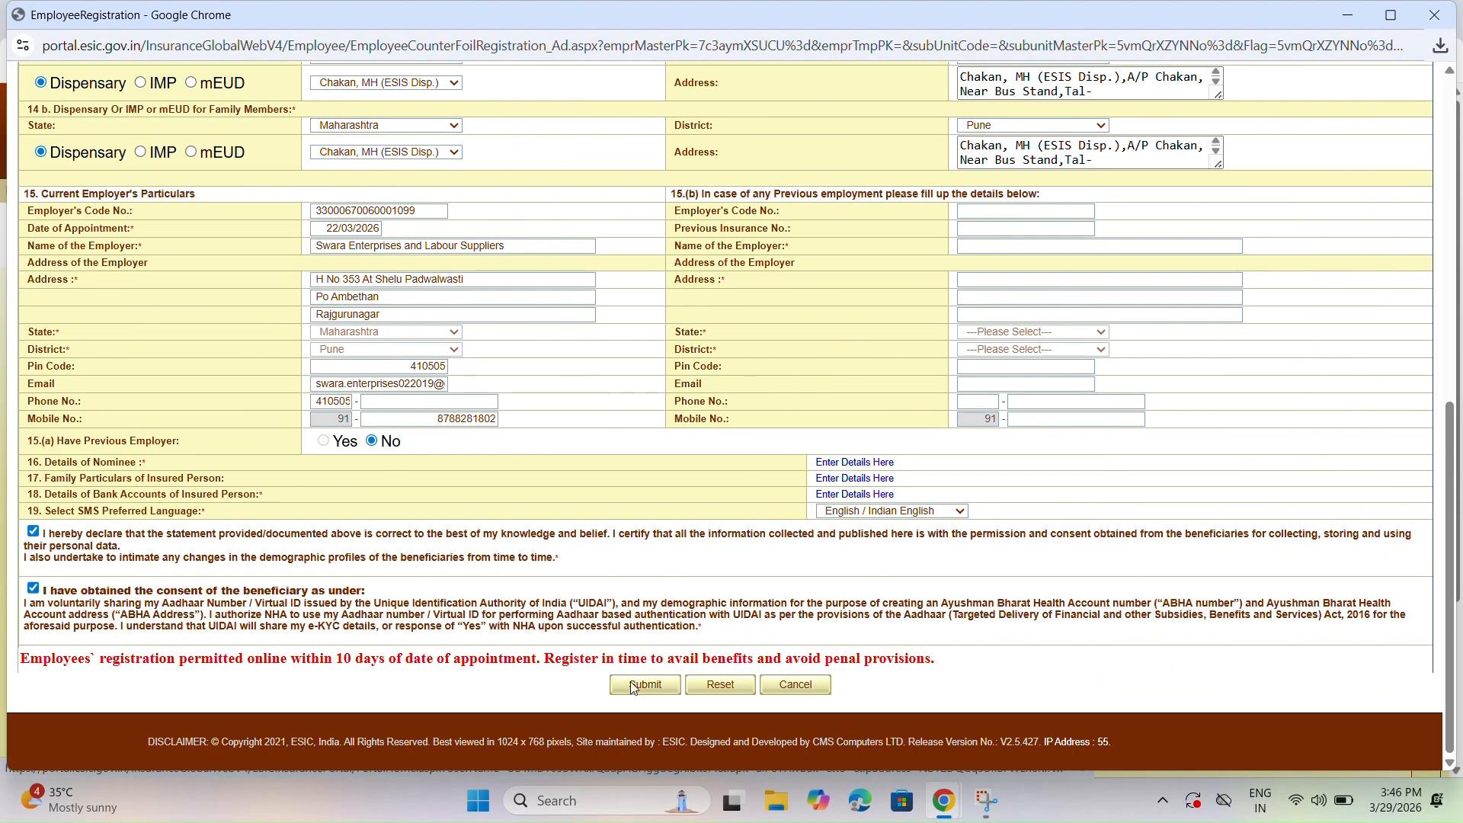
{"action": "left_click", "coordinate": [631, 685]}
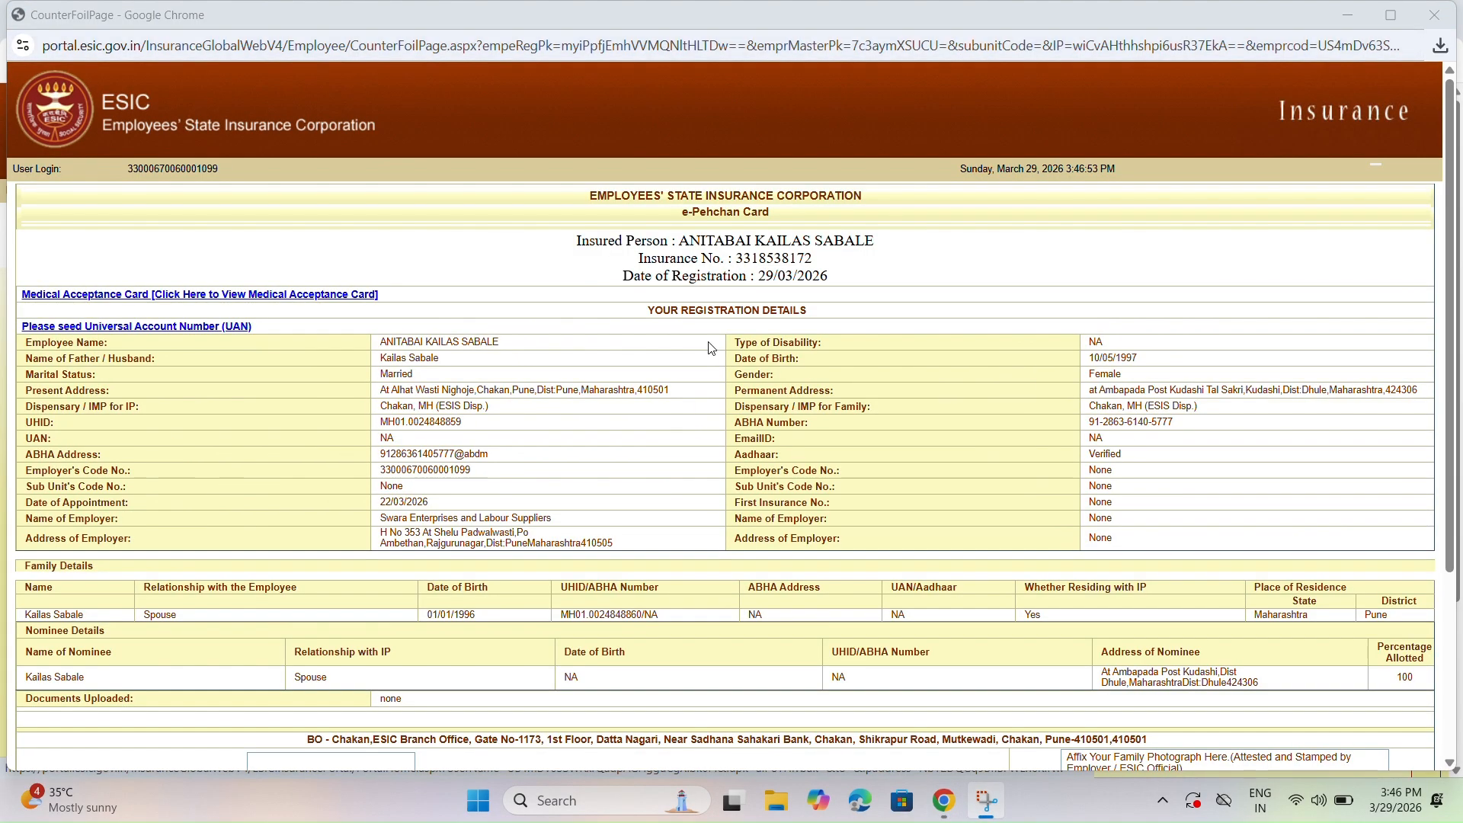
Download the Medical Acceptance Card from the counterfoil page
{"action": "scroll", "coordinate": [709, 348], "scroll_direction": "down", "scroll_amount": 3}
{"action": "scroll", "coordinate": [709, 349], "scroll_direction": "down", "scroll_amount": 2}
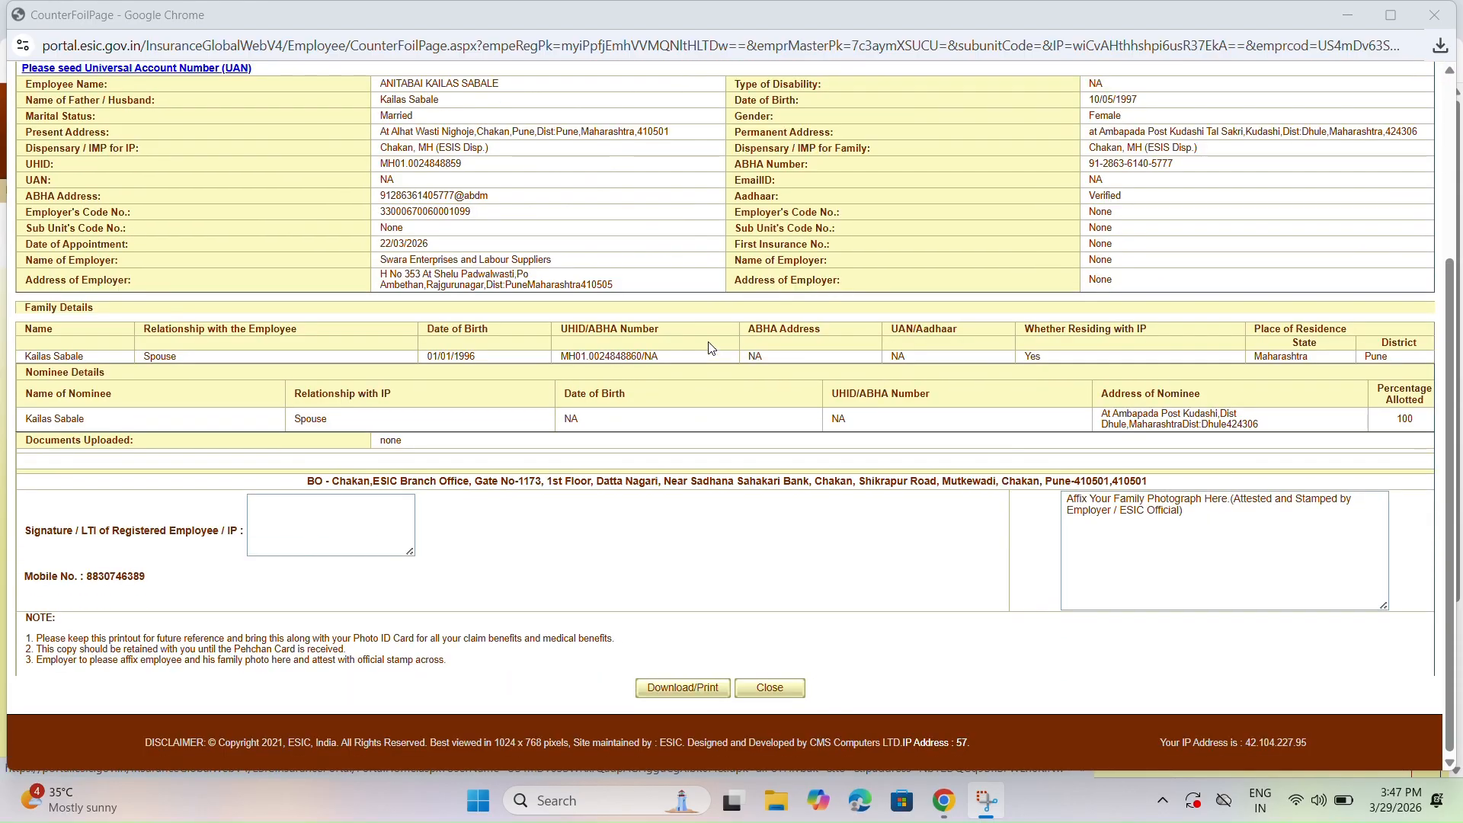
{"action": "scroll", "coordinate": [708, 348], "scroll_direction": "up", "scroll_amount": 4}
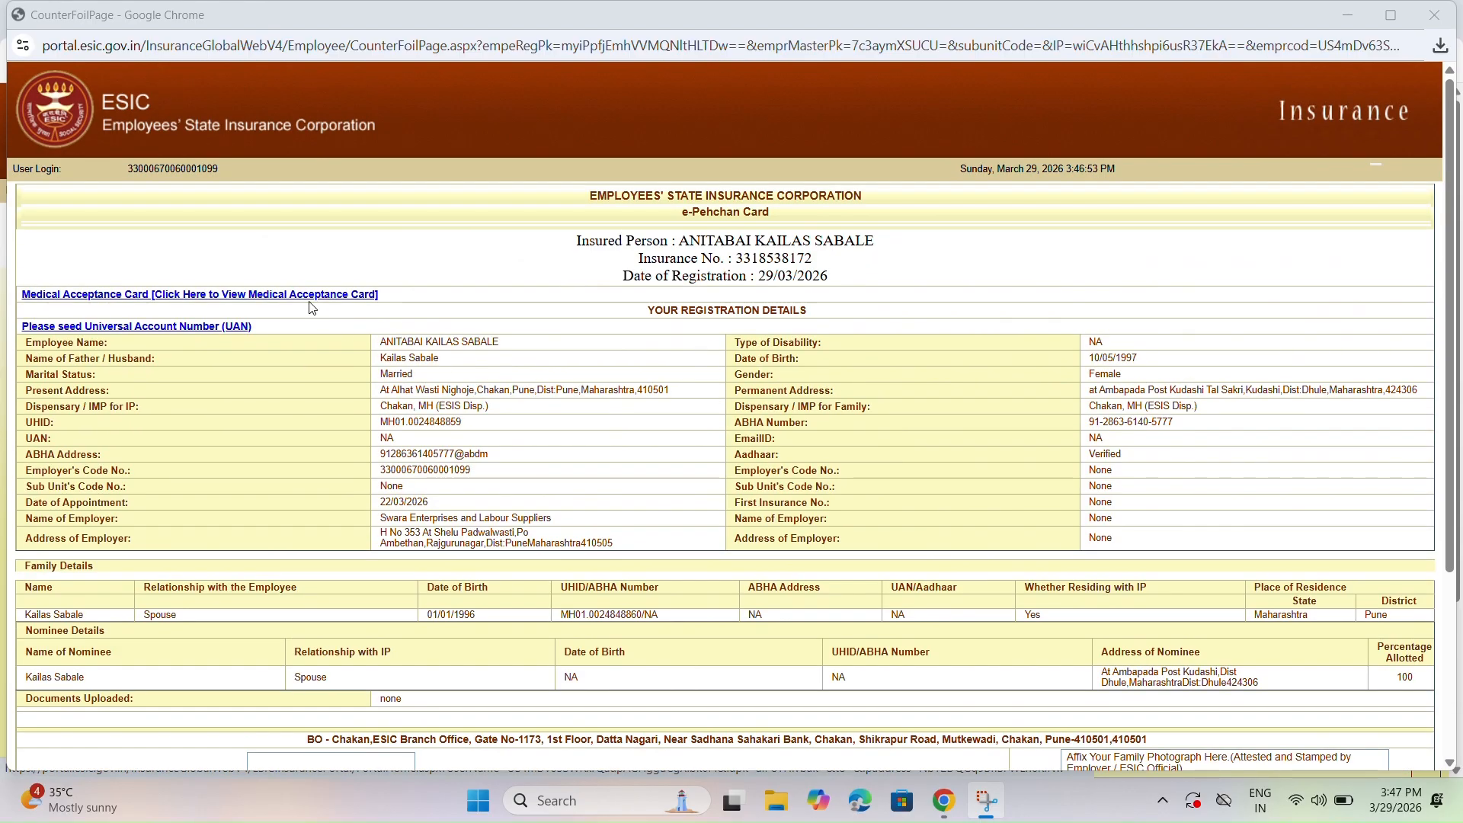
{"action": "scroll", "coordinate": [890, 526], "scroll_direction": "down", "scroll_amount": 5}
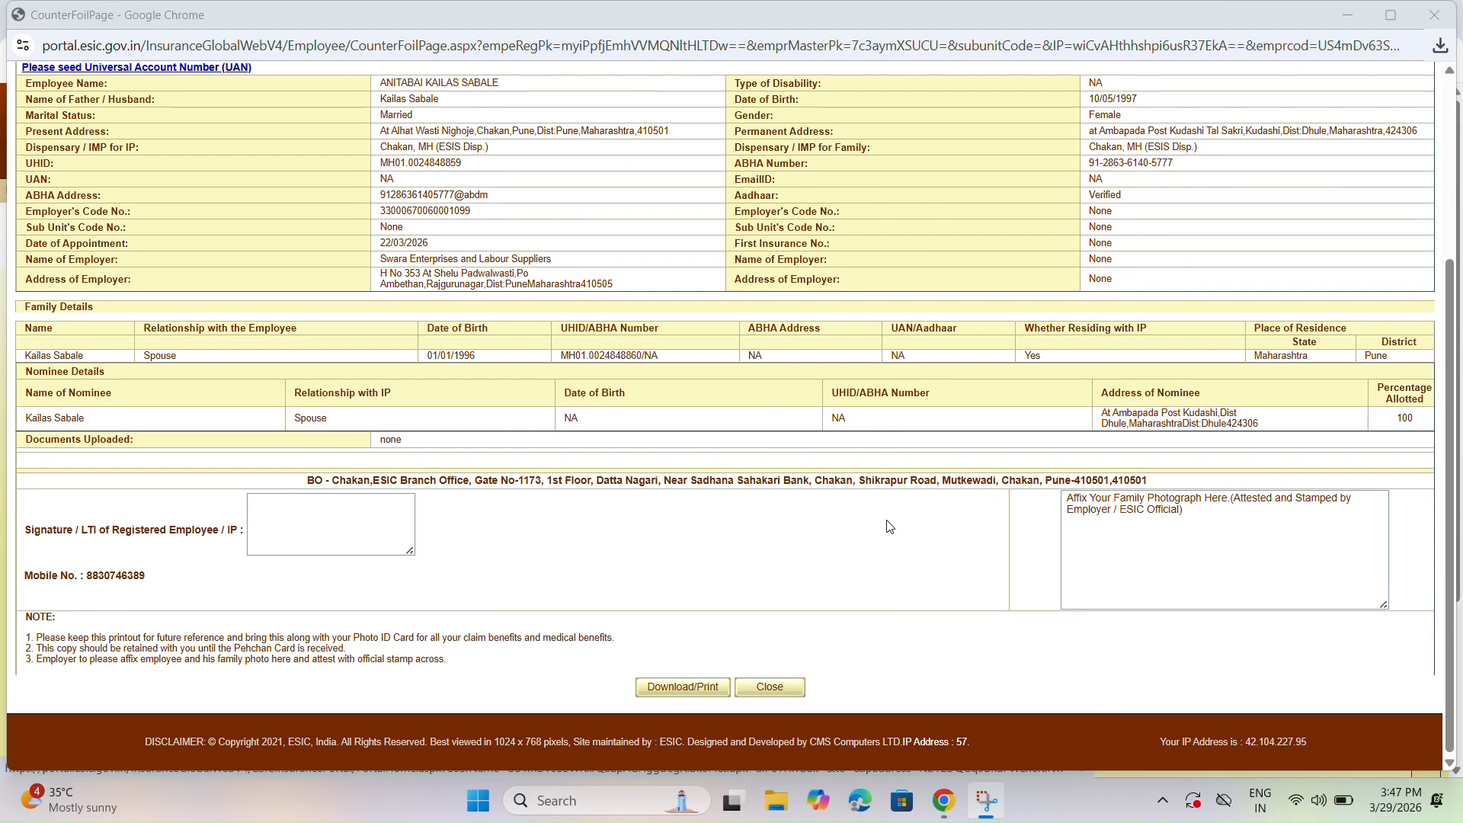
{"action": "scroll", "coordinate": [889, 526], "scroll_direction": "up", "scroll_amount": 5}
{"action": "scroll", "coordinate": [889, 526], "scroll_direction": "up", "scroll_amount": 1}
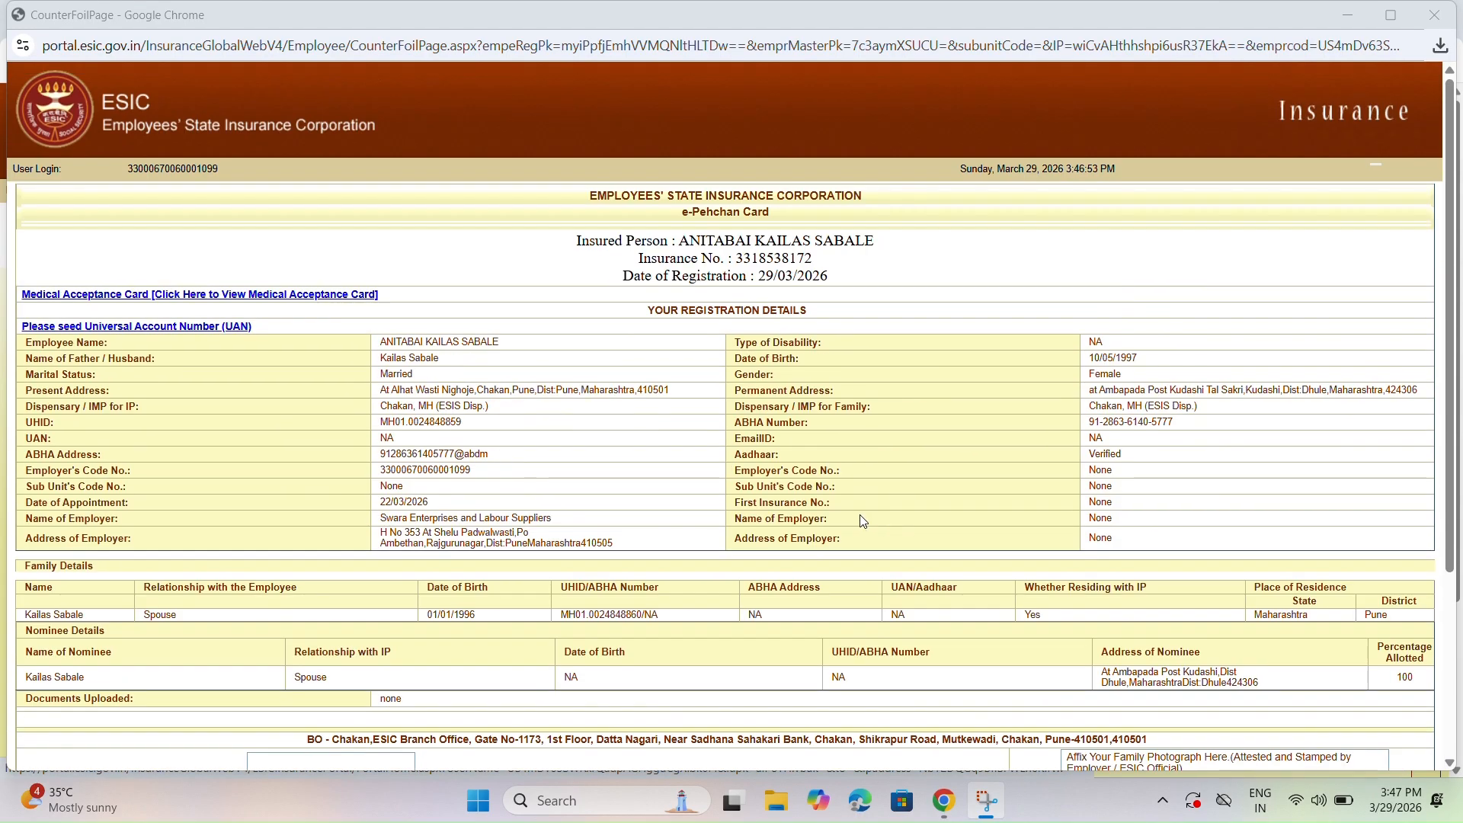
{"action": "left_click", "coordinate": [311, 300]}
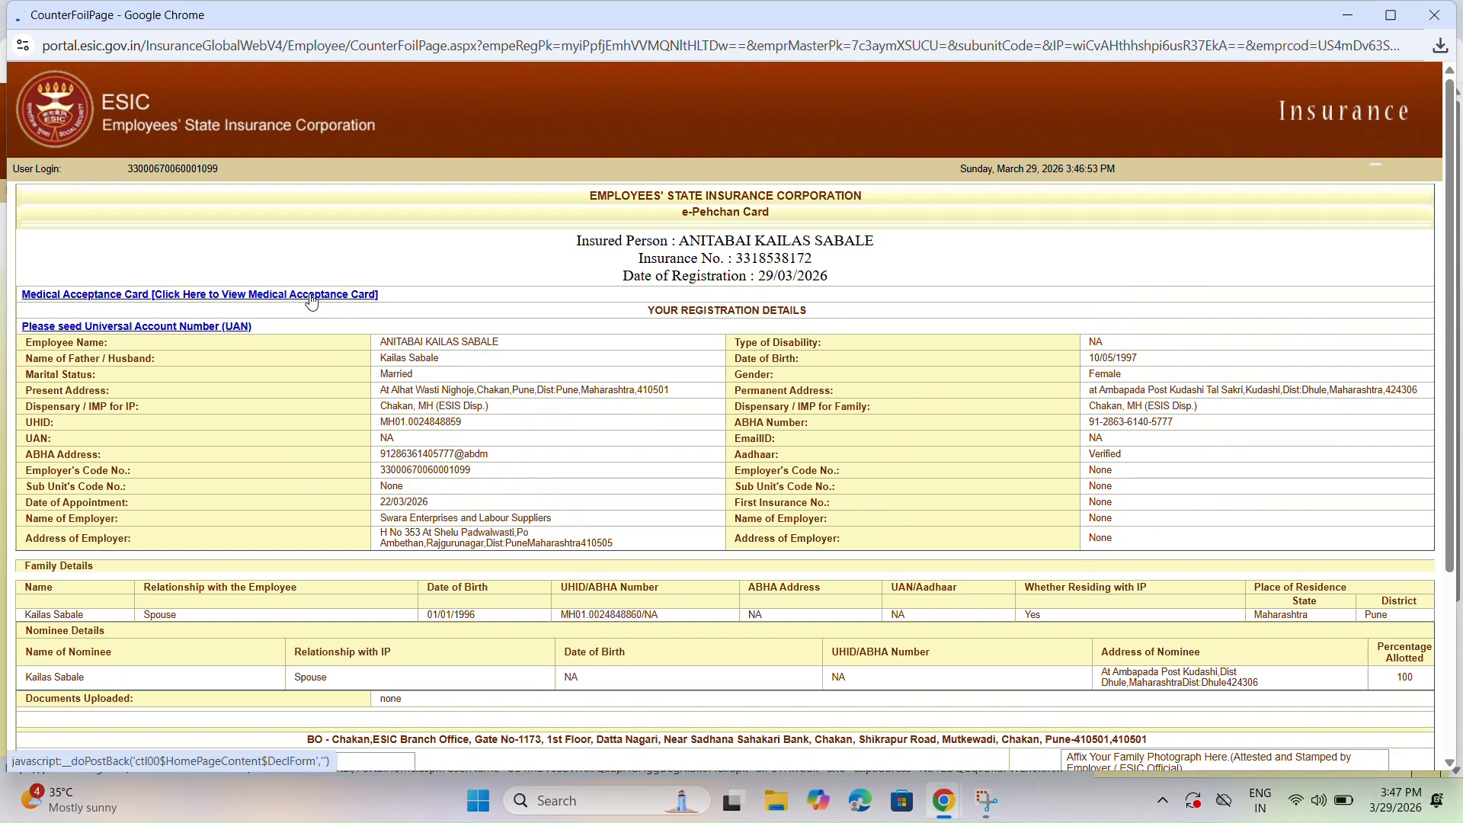
Download the e-Pehchan card as a PDF and confirm it in recent downloads
{"action": "mouse_move", "coordinate": [1271, 108]}
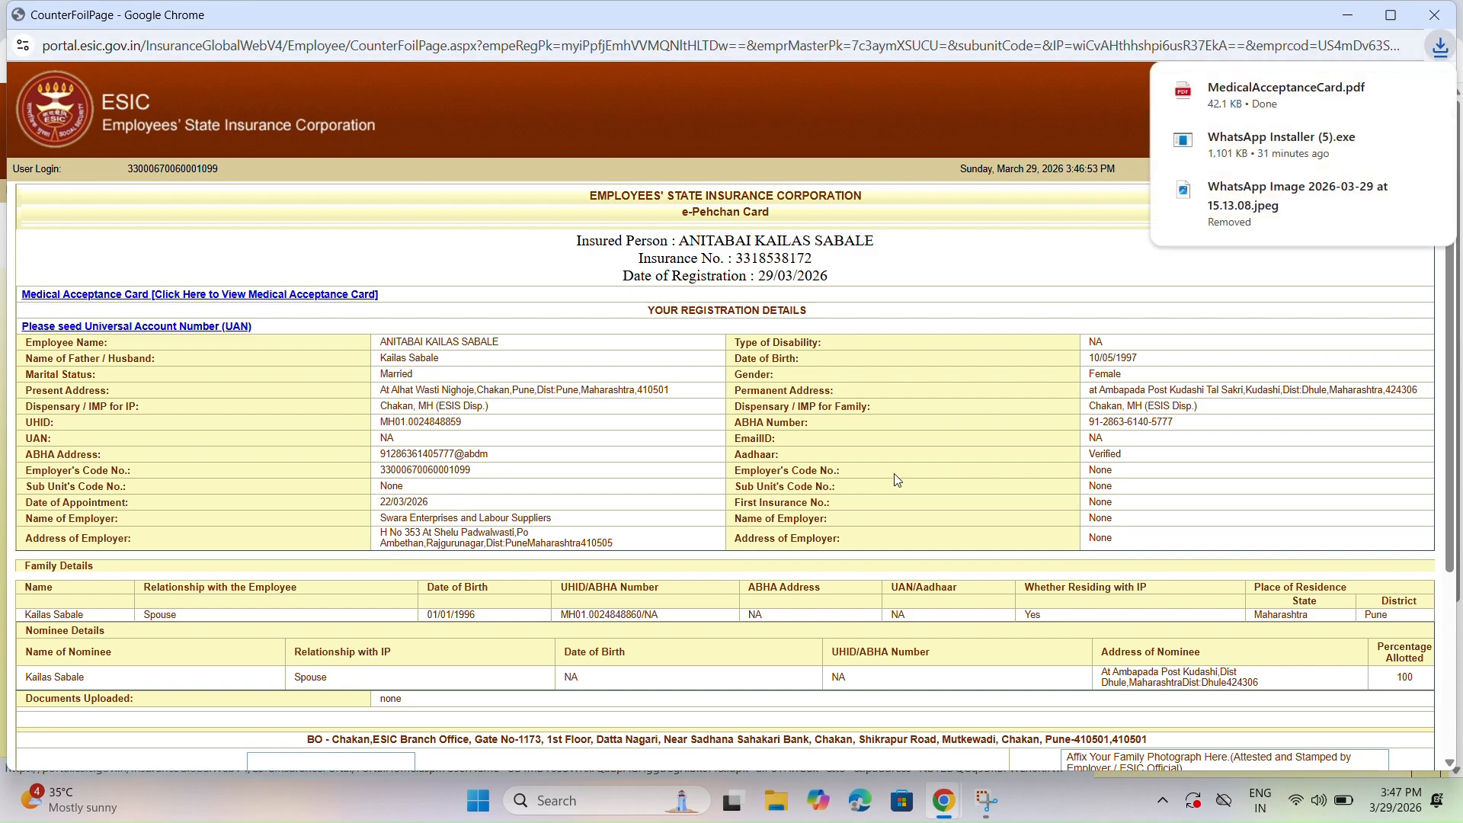
{"action": "scroll", "coordinate": [898, 483], "scroll_direction": "down", "scroll_amount": 4}
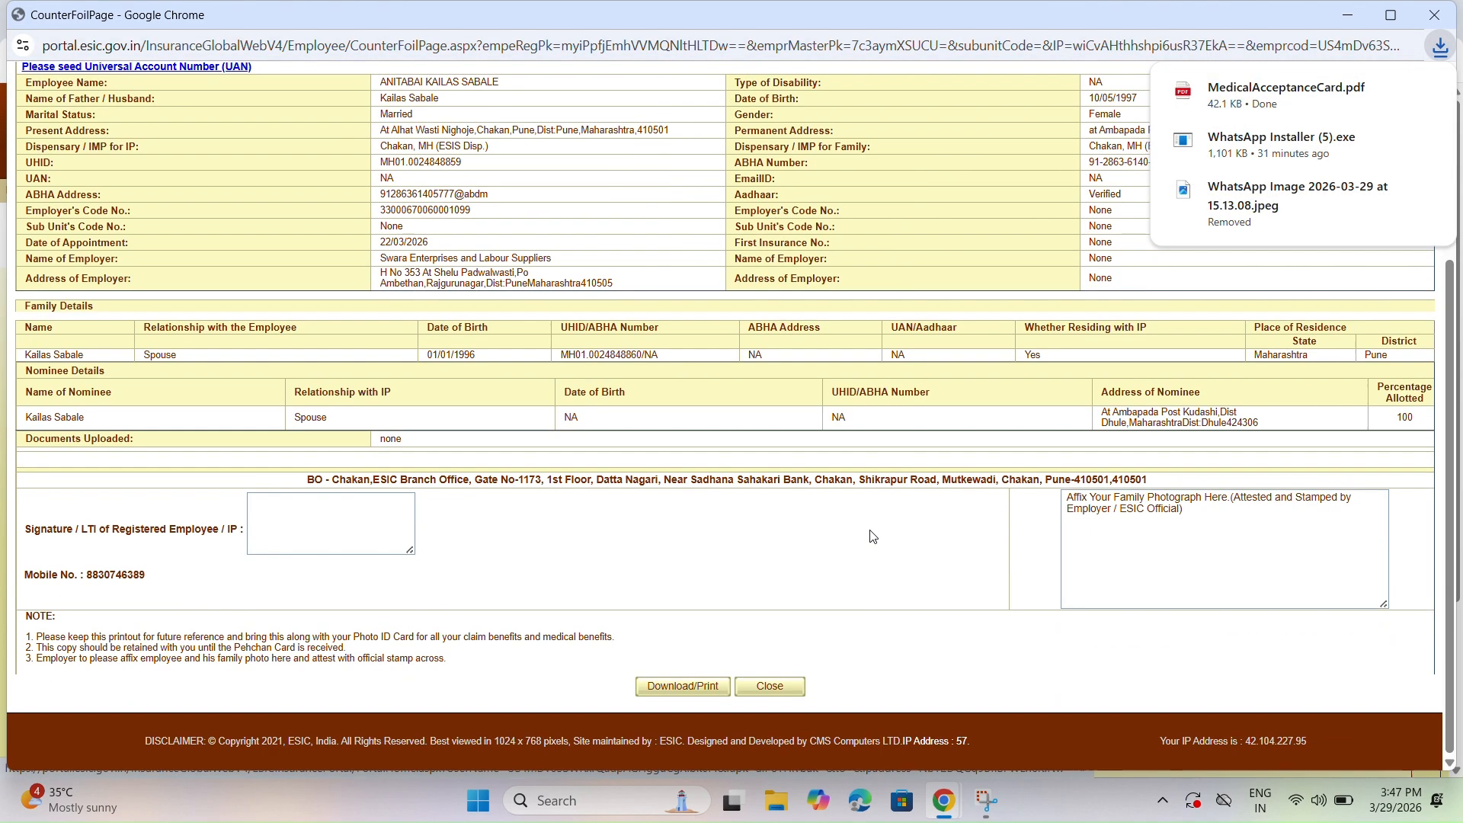
{"action": "left_click", "coordinate": [671, 689]}
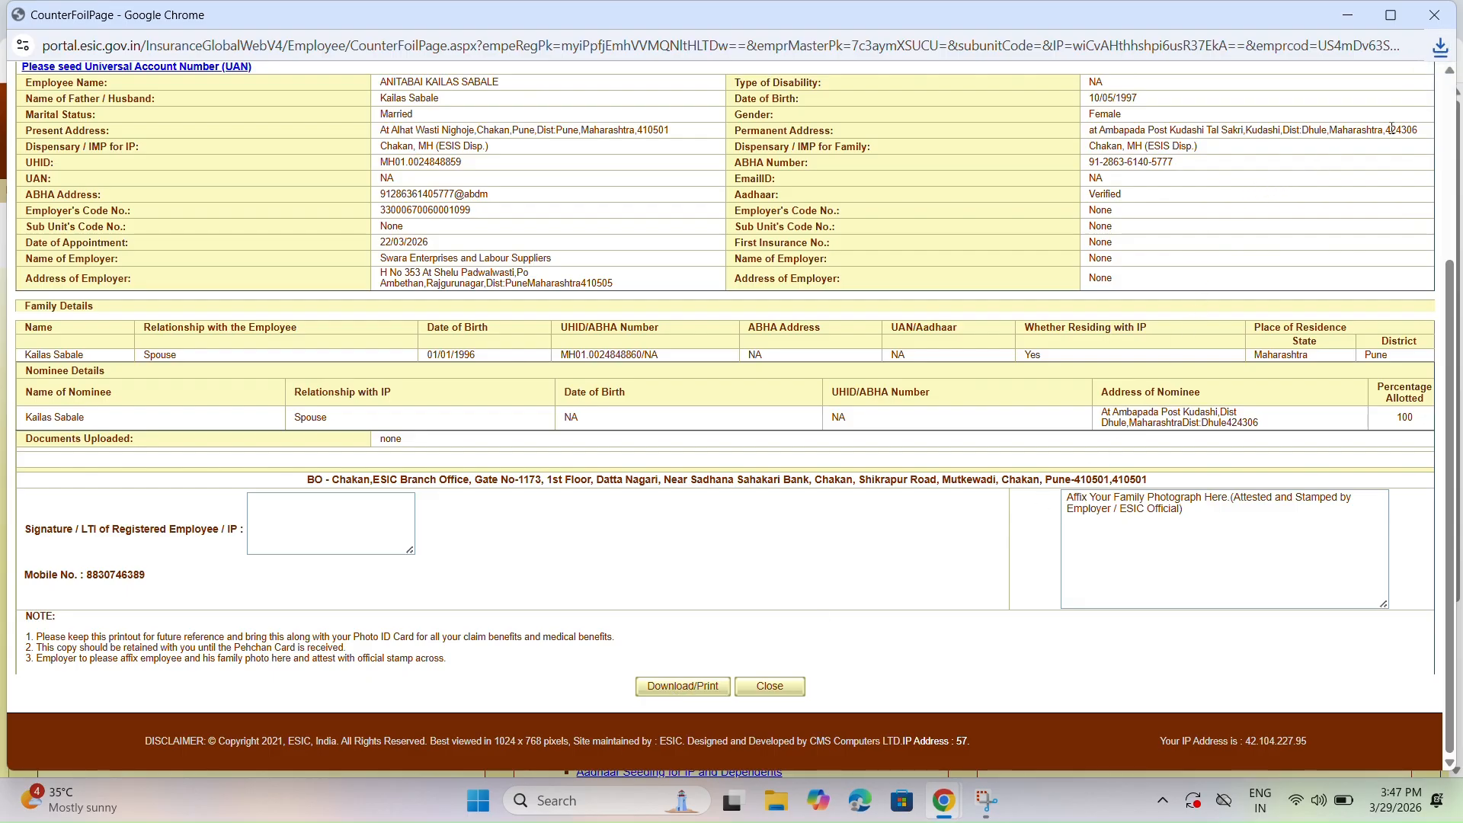
{"action": "left_click", "coordinate": [1441, 45]}
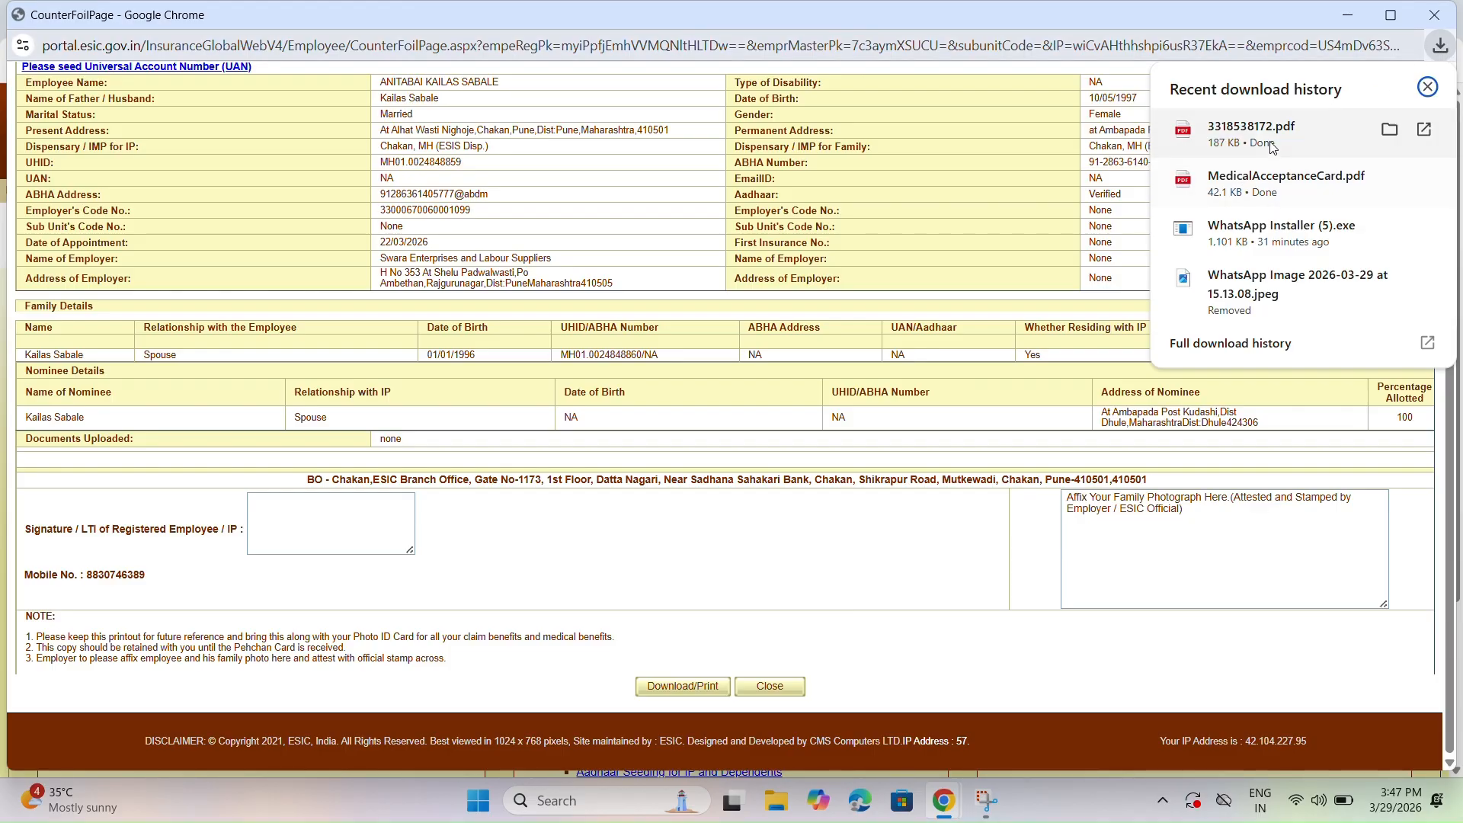
{"action": "left_click", "coordinate": [962, 440]}
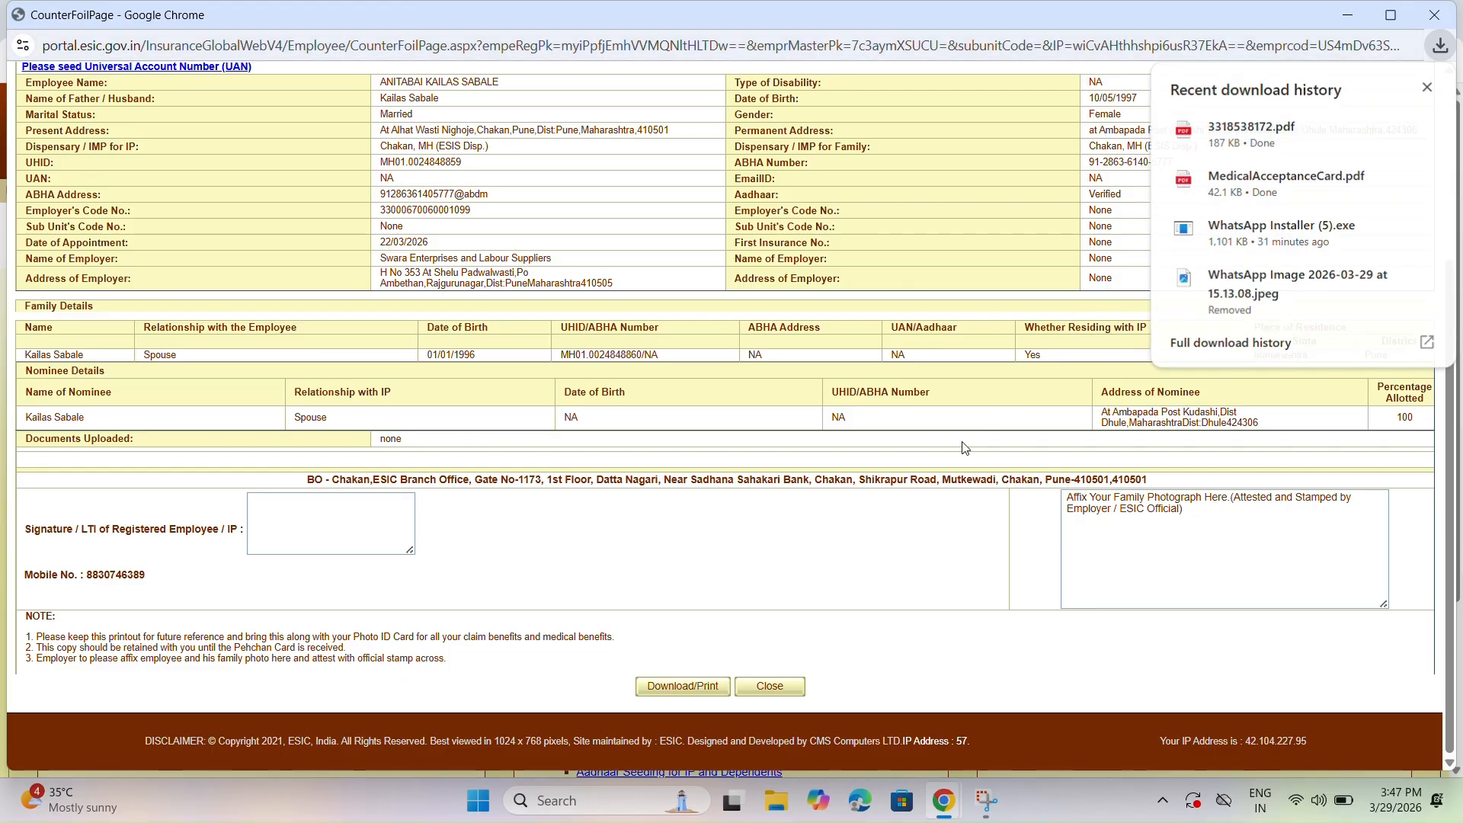
Close the e-Pehchan card page and browse the employer home page's Employer and Employee options
{"action": "left_click", "coordinate": [770, 686]}
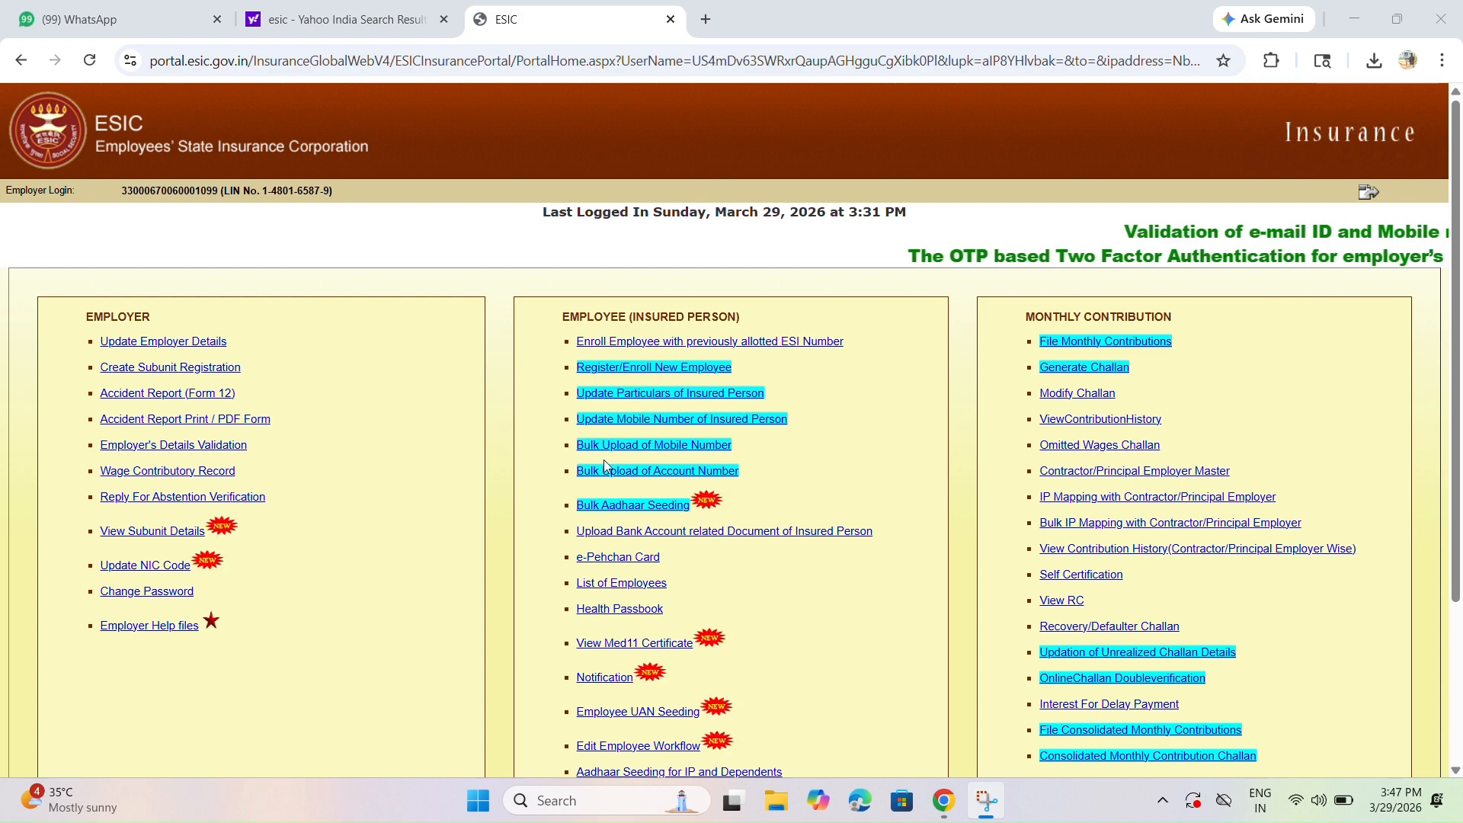
{"action": "scroll", "coordinate": [604, 460], "scroll_direction": "down", "scroll_amount": 3}
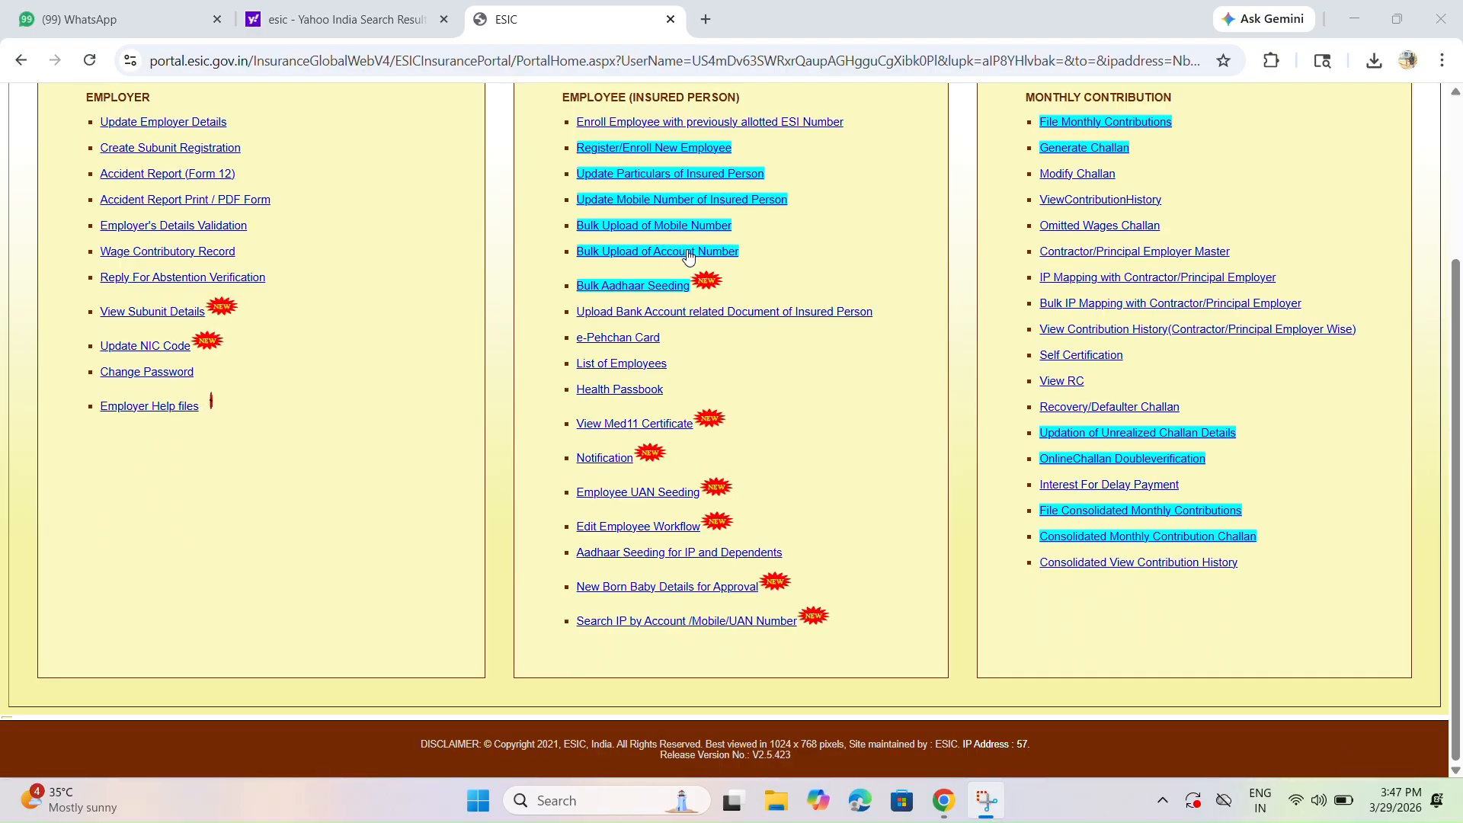
{"action": "scroll", "coordinate": [688, 256], "scroll_direction": "up", "scroll_amount": 3}
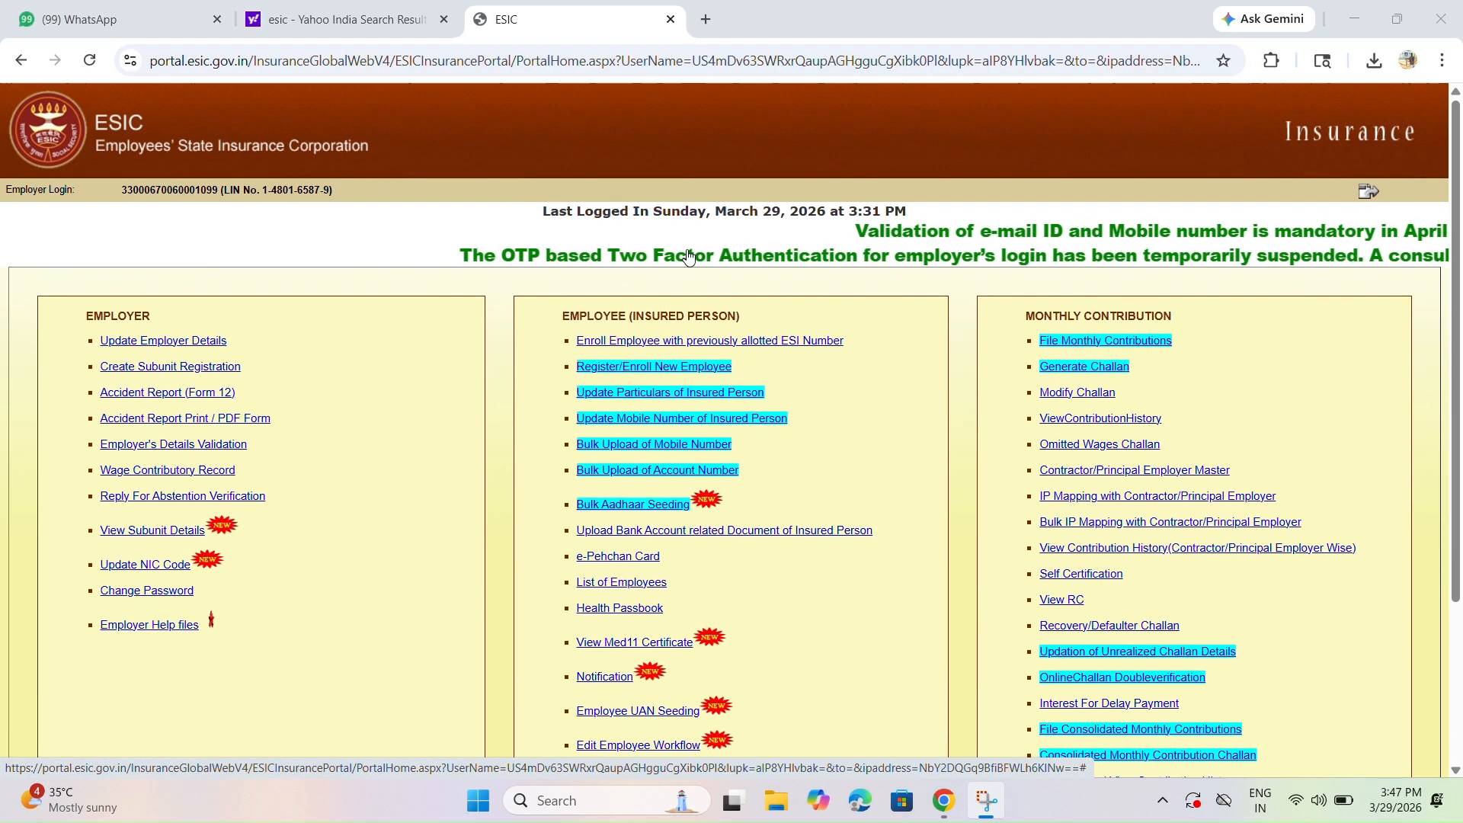
{"action": "scroll", "coordinate": [688, 257], "scroll_direction": "down", "scroll_amount": 3}
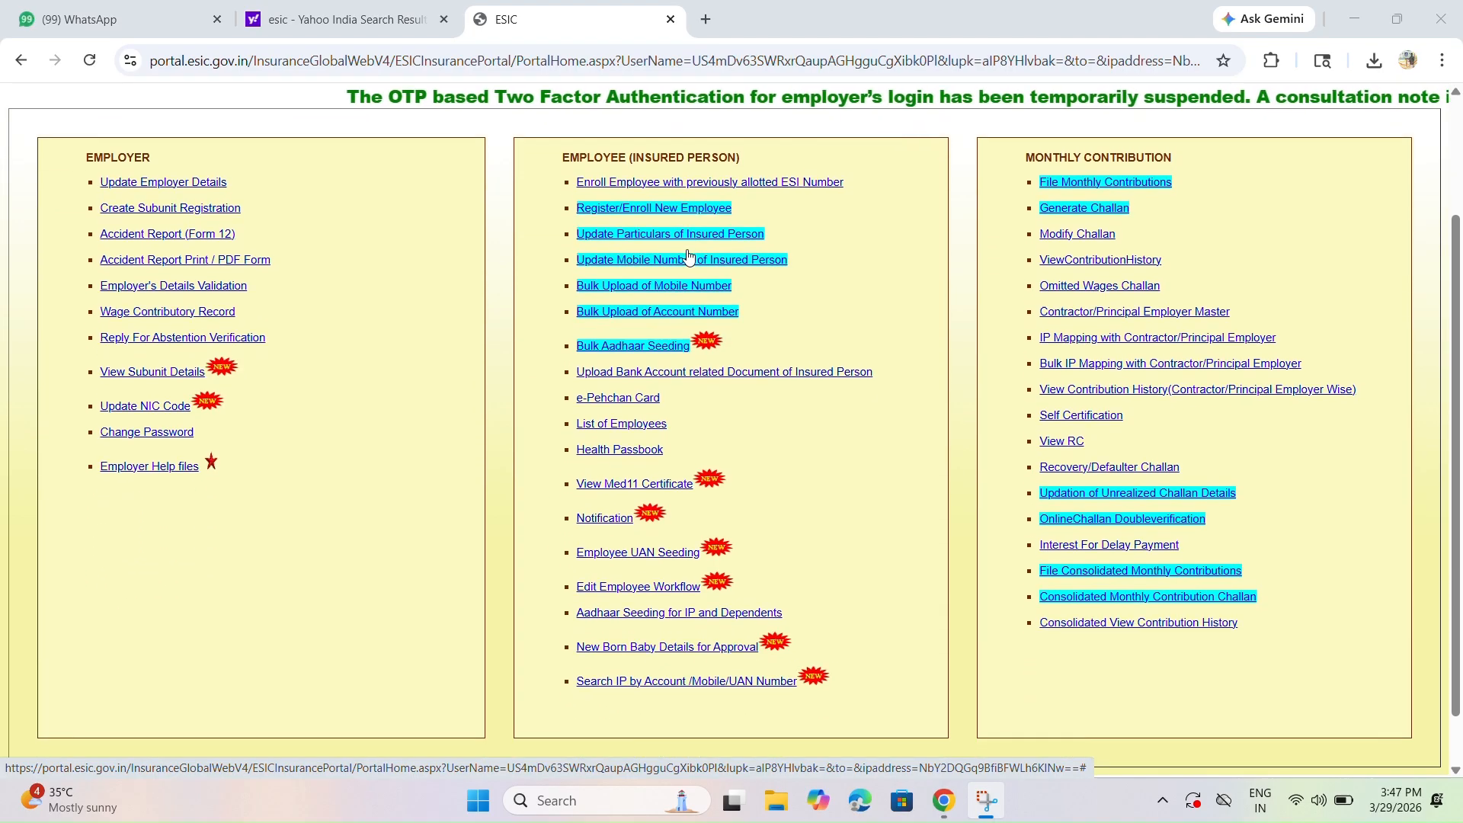